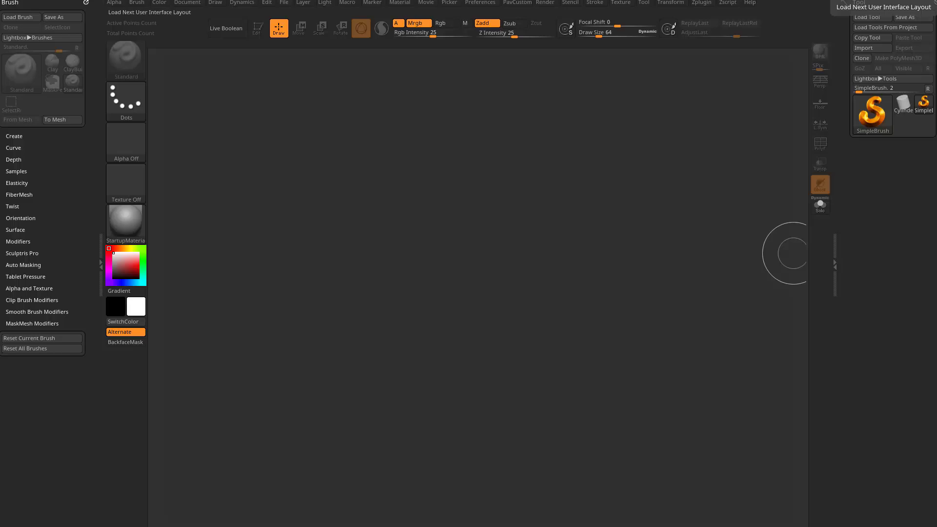
# Step: Draw a PolyMesh3D star on the empty canvas and enter Edit mode
pyautogui.click(863, 134)
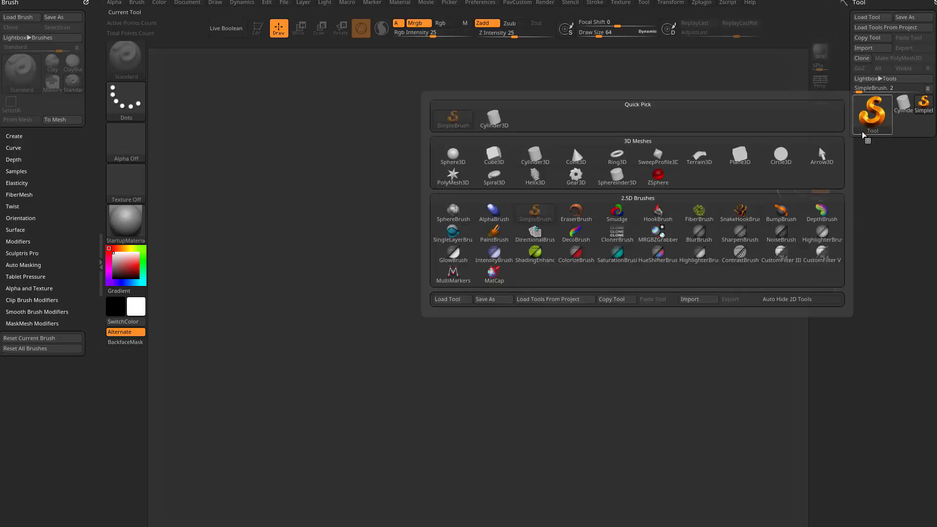
pyautogui.click(452, 176)
pyautogui.moveTo(422, 293); pyautogui.dragTo(443, 439)
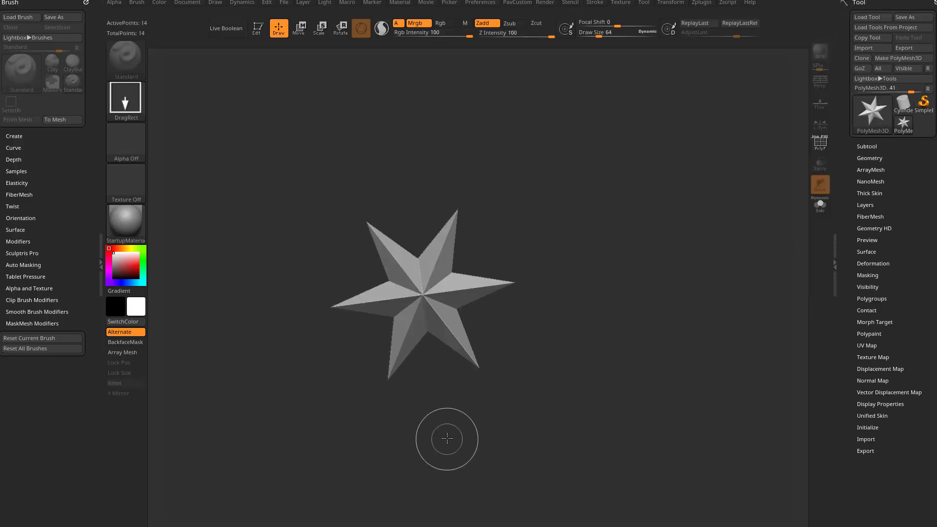
pyautogui.press('t')
pyautogui.moveTo(292, 70); pyautogui.dragTo(619, 261)
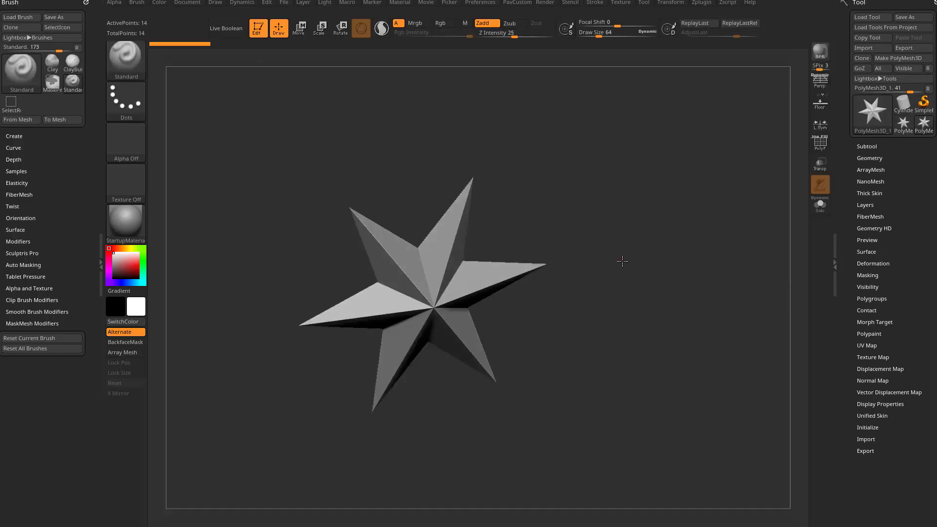
# Step: Replace the star with a PolyCube and show its polyframe
pyautogui.press('w')
pyautogui.click(388, 217)
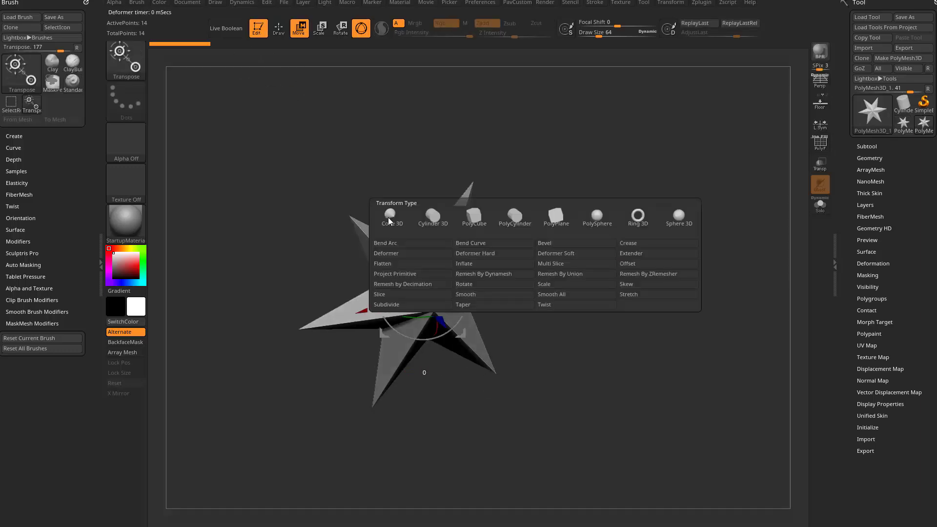
pyautogui.click(477, 218)
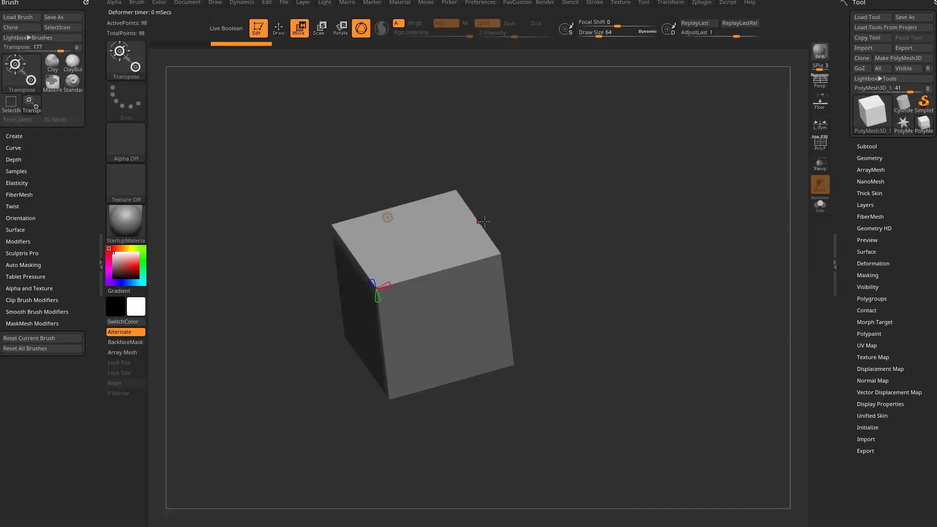
pyautogui.click(820, 143)
pyautogui.moveTo(766, 164); pyautogui.dragTo(333, 263)
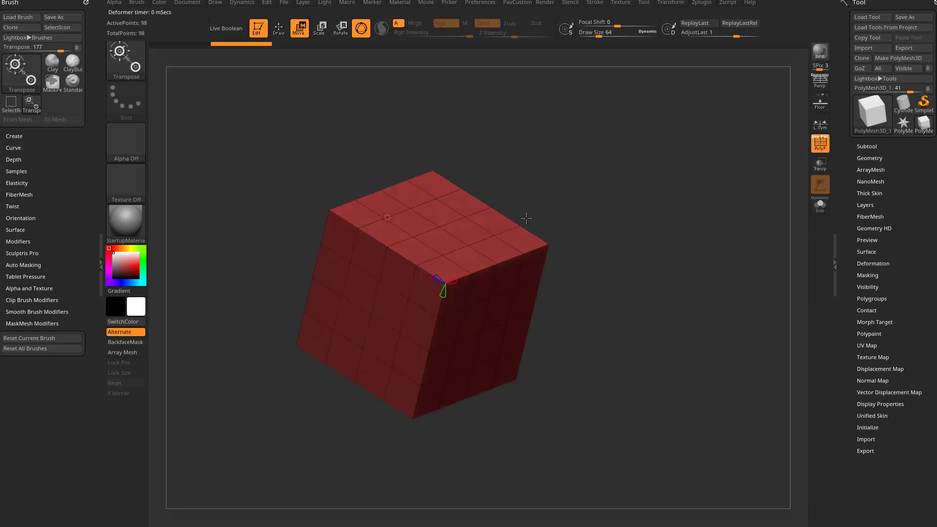
pyautogui.moveTo(526, 218); pyautogui.dragTo(669, 231)
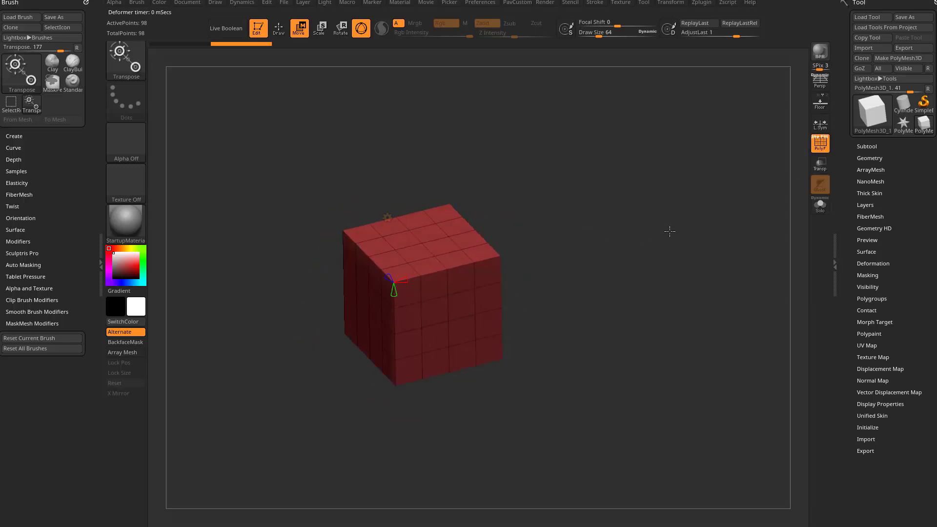
# Step: Hide the polyframe and subdivide the cube seven times
pyautogui.click(820, 144)
pyautogui.hotkey('ctrl', 'd')
pyautogui.hotkey('ctrl', 'd')
pyautogui.hotkey('ctrl', 'd')
pyautogui.hotkey('ctrl', 'd')
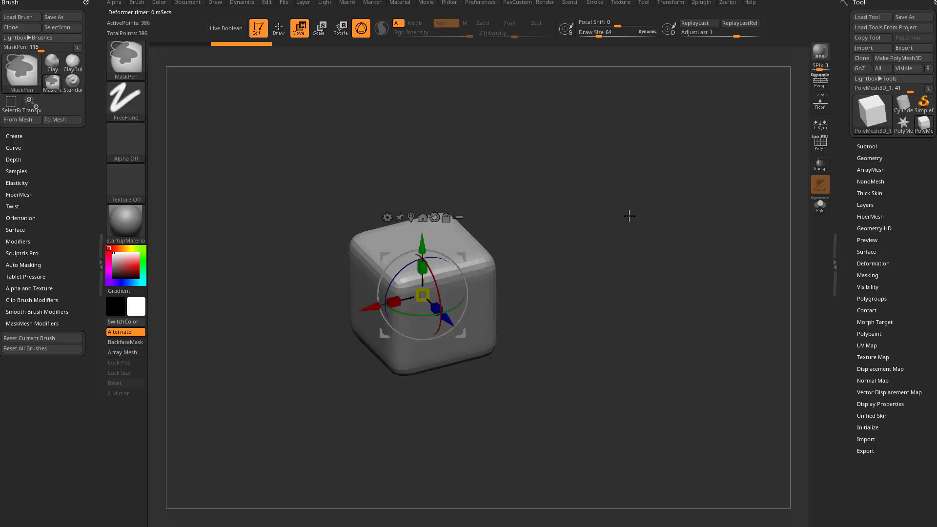
pyautogui.hotkey('ctrl', 'd')
pyautogui.hotkey('ctrl', 'd')
pyautogui.hotkey('ctrl', 'd')
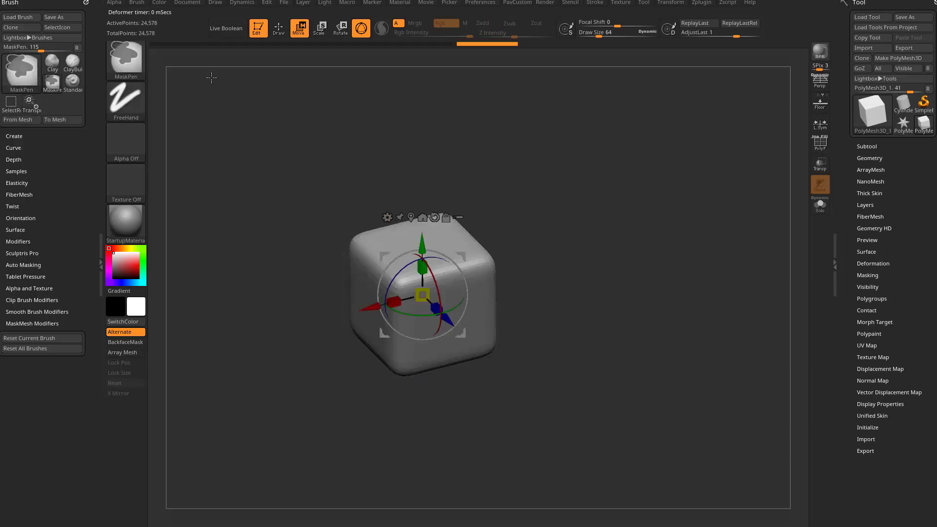
# Step: Return to Draw mode with the cube facing front and enable surface Noise for the Standard brush
pyautogui.press('q')
pyautogui.keyDown('shift'); pyautogui.moveTo(641, 257); pyautogui.dragTo(644, 219); pyautogui.keyUp('shift')
pyautogui.moveTo(644, 219)
pyautogui.keyDown('alt'); pyautogui.mouseDown()
pyautogui.moveTo(650, 251)
pyautogui.moveTo(660, 234)
pyautogui.moveTo(659, 245)
pyautogui.mouseUp(); pyautogui.keyUp('alt')
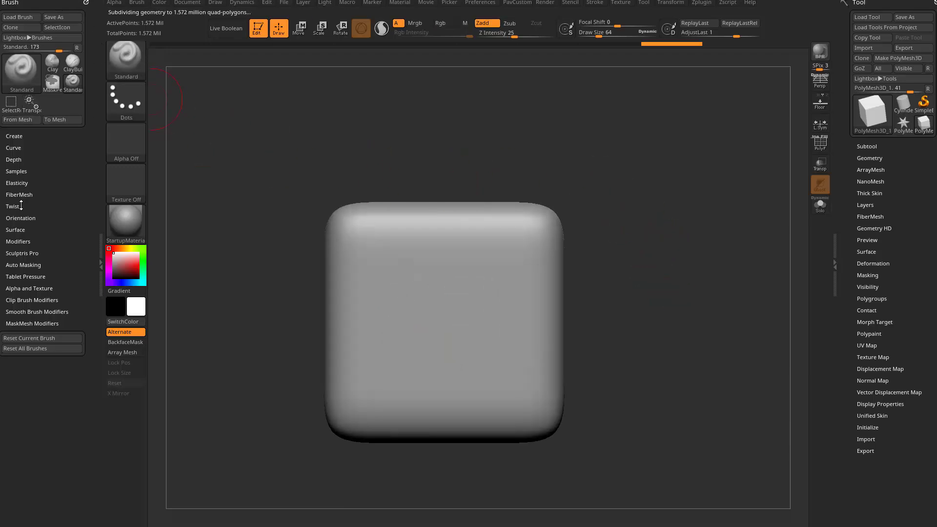
pyautogui.click(30, 229)
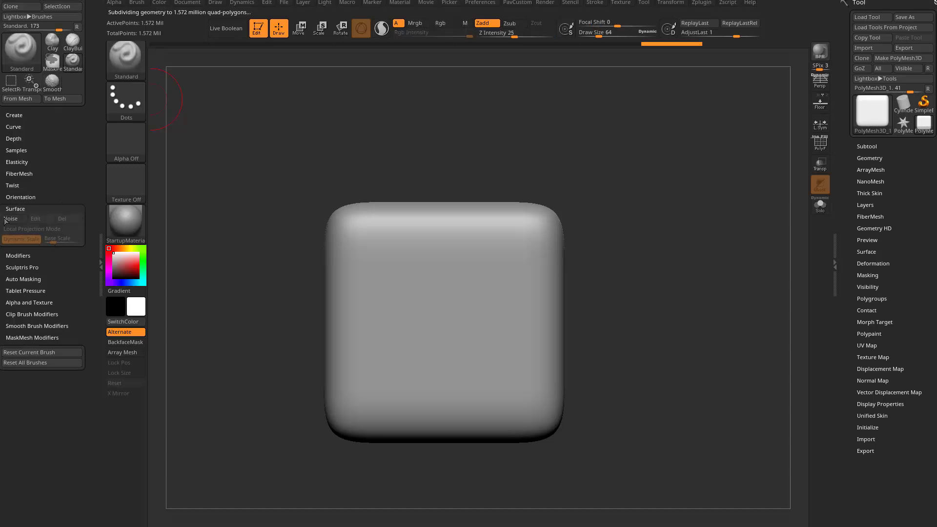
pyautogui.click(11, 218)
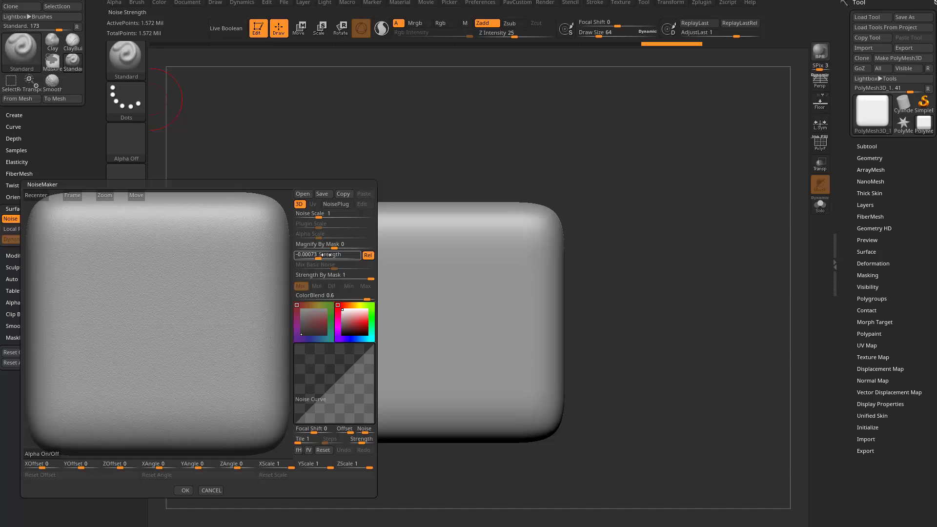
# Step: Set the brush noise to Noise Scale 28.19747 and Strength 0.00046, bend the noise curve into a steep S-shape, and accept it
pyautogui.moveTo(327, 255); pyautogui.dragTo(339, 257)
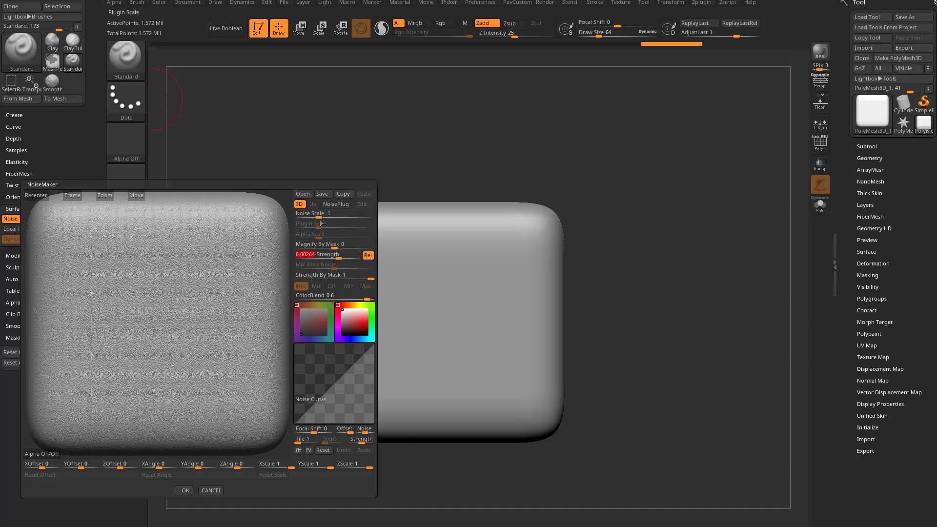
pyautogui.moveTo(318, 215); pyautogui.dragTo(338, 216)
pyautogui.moveTo(339, 257); pyautogui.dragTo(335, 257)
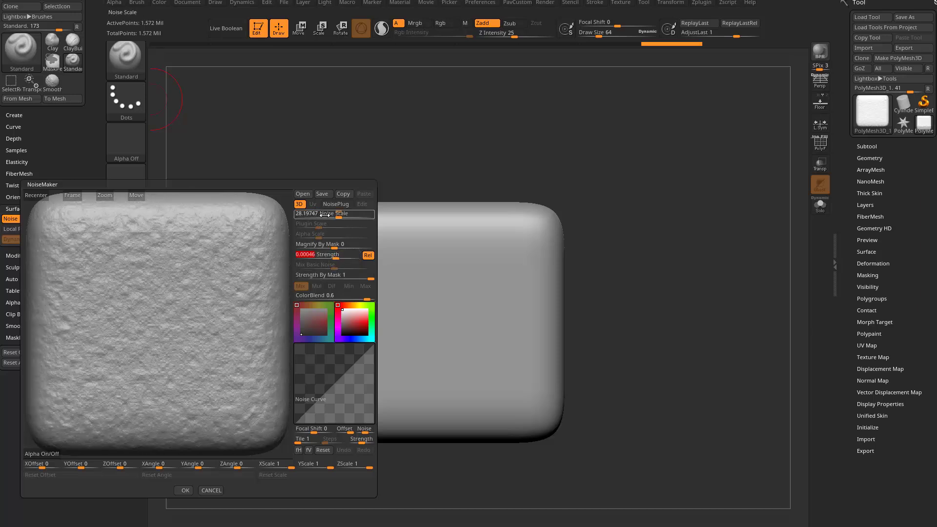
pyautogui.moveTo(323, 397); pyautogui.dragTo(335, 361)
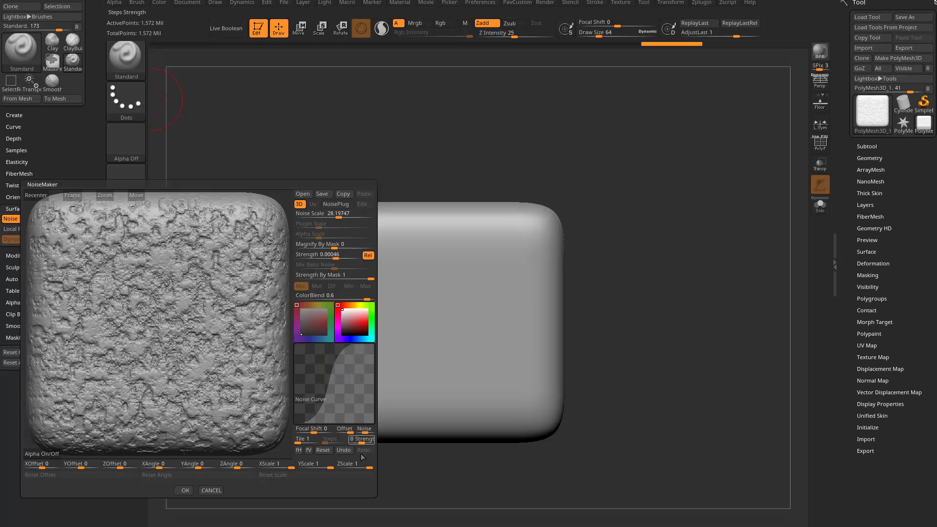
pyautogui.click(185, 491)
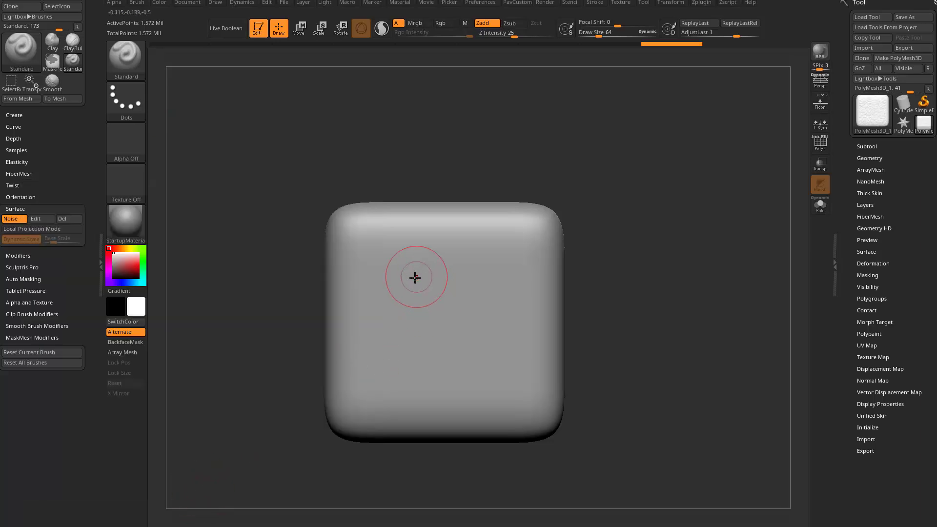
# Step: Try the noise brush with strokes across the cube's front face, adjacent side and upper corner
pyautogui.moveTo(418, 276)
pyautogui.mouseDown()
pyautogui.moveTo(436, 307)
pyautogui.moveTo(431, 344)
pyautogui.moveTo(487, 288)
pyautogui.moveTo(556, 305)
pyautogui.mouseUp()
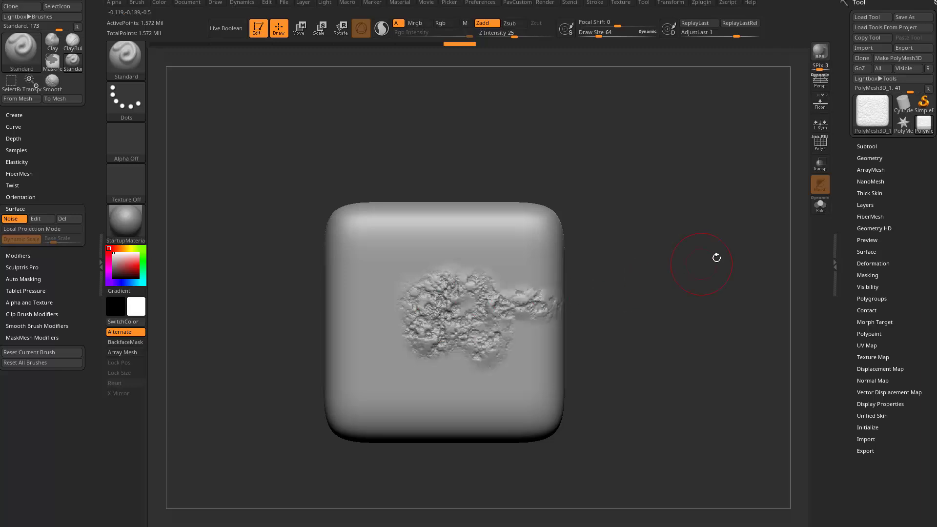
pyautogui.moveTo(711, 255); pyautogui.dragTo(580, 289)
pyautogui.moveTo(366, 353)
pyautogui.mouseDown()
pyautogui.moveTo(381, 327)
pyautogui.moveTo(362, 250)
pyautogui.moveTo(442, 243)
pyautogui.moveTo(402, 382)
pyautogui.moveTo(390, 349)
pyautogui.mouseUp()
pyautogui.moveTo(649, 166); pyautogui.dragTo(593, 217)
pyautogui.moveTo(459, 261)
pyautogui.mouseDown()
pyautogui.moveTo(491, 218)
pyautogui.moveTo(468, 189)
pyautogui.moveTo(506, 366)
pyautogui.moveTo(556, 295)
pyautogui.moveTo(550, 271)
pyautogui.mouseUp()
pyautogui.moveTo(668, 196)
pyautogui.mouseDown()
pyautogui.moveTo(721, 151)
pyautogui.moveTo(756, 152)
pyautogui.mouseUp()
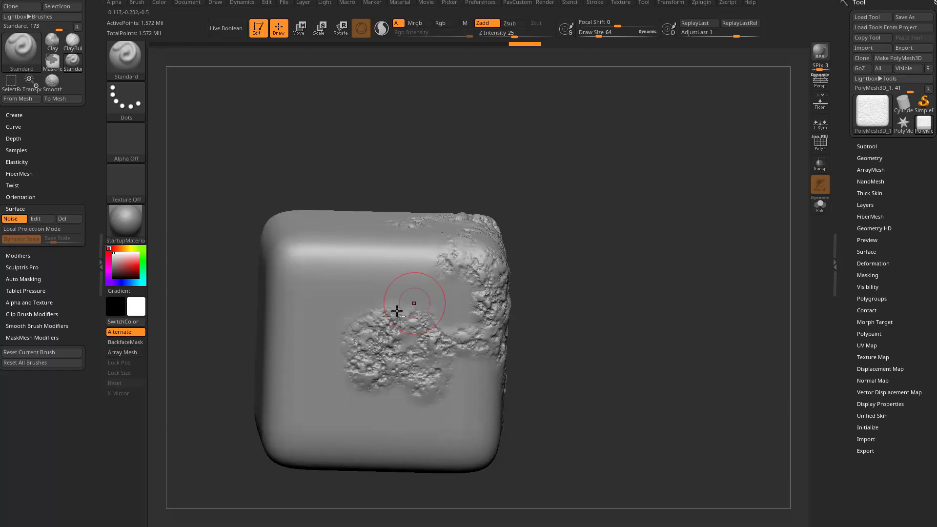
pyautogui.moveTo(414, 303)
pyautogui.mouseDown()
pyautogui.moveTo(433, 305)
pyautogui.moveTo(327, 291)
pyautogui.moveTo(407, 381)
pyautogui.moveTo(451, 395)
pyautogui.mouseUp()
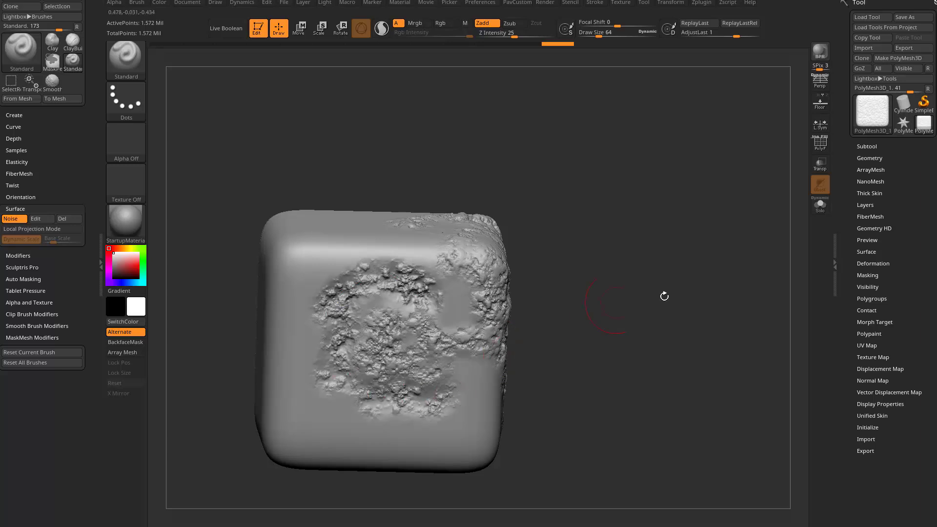
pyautogui.moveTo(663, 294)
pyautogui.mouseDown(button='right')
pyautogui.moveTo(645, 283)
pyautogui.moveTo(656, 241)
pyautogui.mouseUp(button='right')
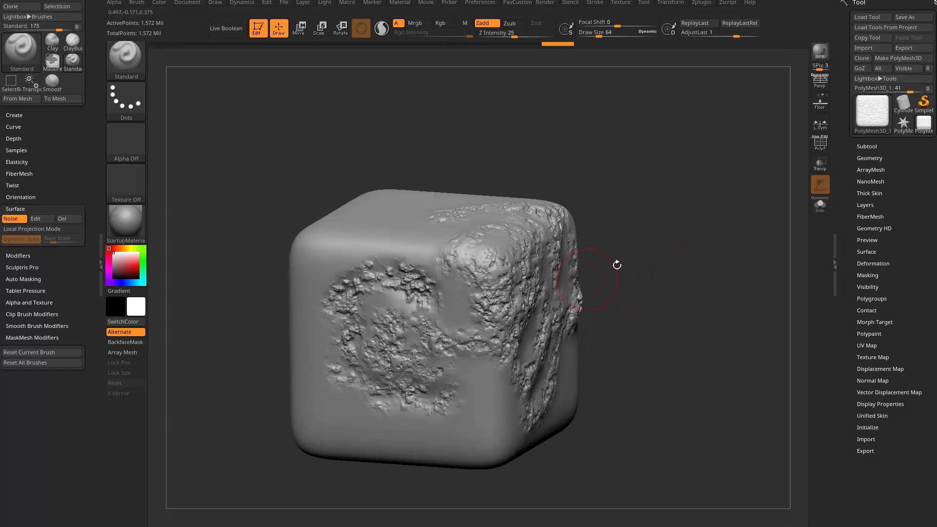
pyautogui.moveTo(616, 264)
pyautogui.mouseDown(button='right')
pyautogui.moveTo(667, 244)
pyautogui.moveTo(685, 213)
pyautogui.moveTo(608, 232)
pyautogui.mouseUp(button='right')
# Step: Undo all the noise brush strokes on the cube
pyautogui.press('ctrl')
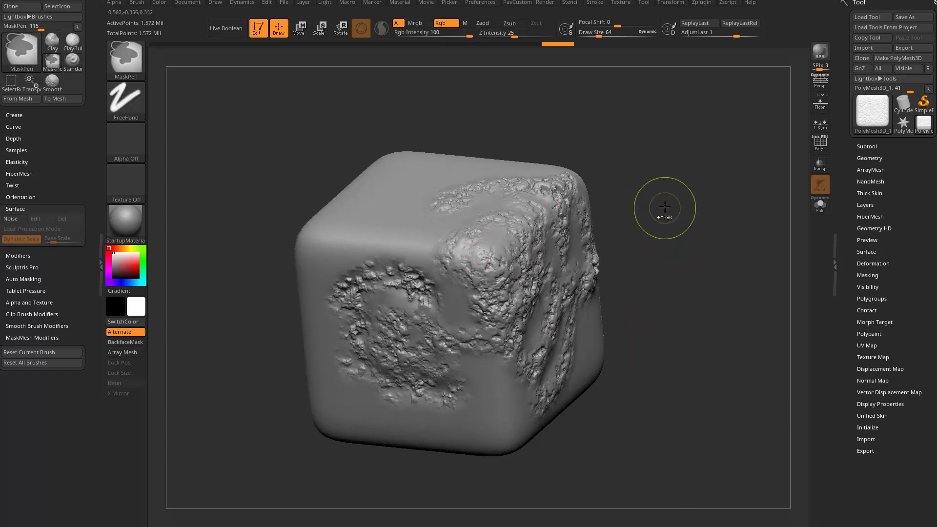
pyautogui.hotkey('ctrl', 'z')
pyautogui.hotkey('ctrl', 'z')
pyautogui.hotkey('ctrl', 'z')
pyautogui.hotkey('ctrl', 'z')
pyautogui.hotkey('ctrl', 'z')
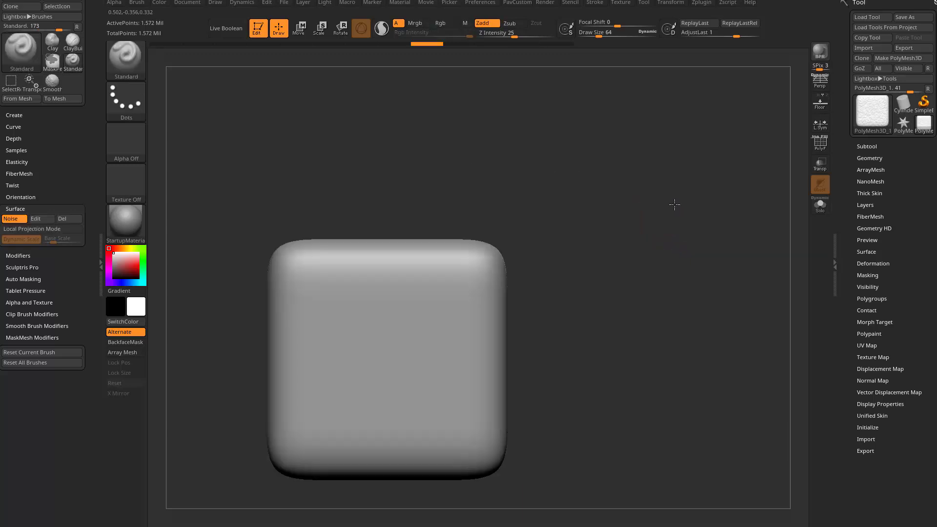
# Step: Edit the brush noise and load mm_tiled_small_rocks01.psd from the Rock folder as its alpha
pyautogui.click(36, 219)
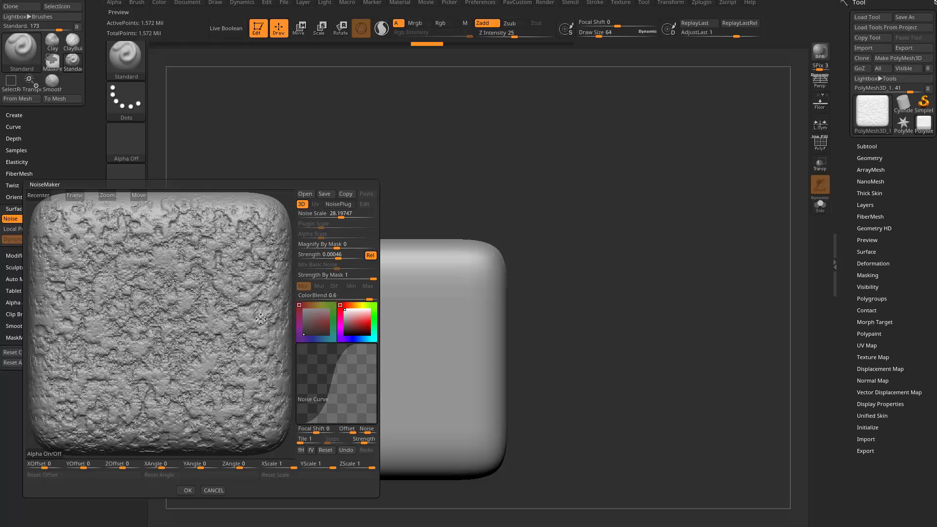
pyautogui.click(49, 454)
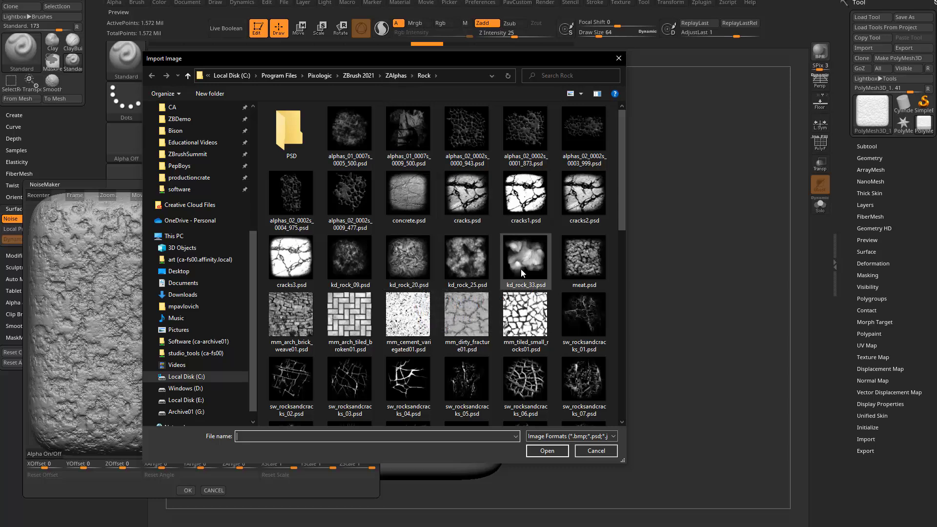
pyautogui.doubleClick(530, 315)
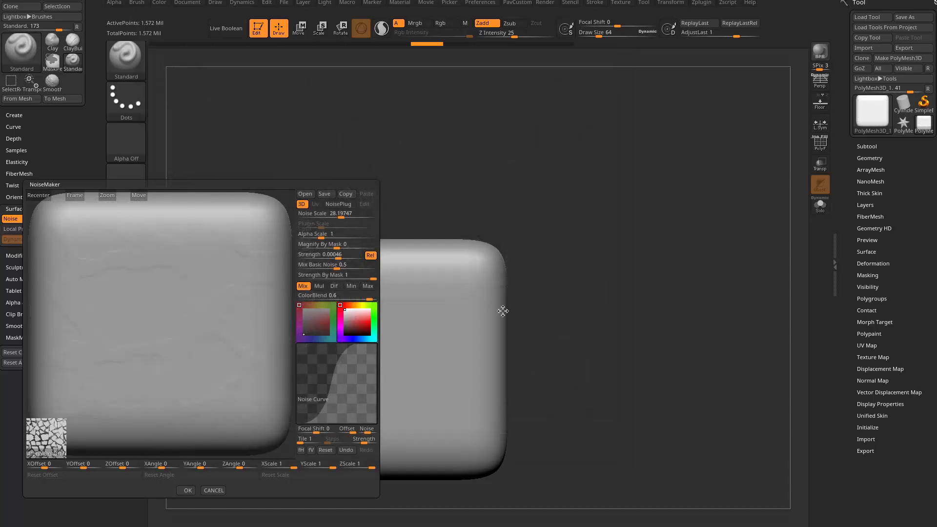
# Step: Set the noise's Alpha Scale to 0.60832, Strength to 0.00786 and Mix Basic Noise to 0.6
pyautogui.click(338, 213)
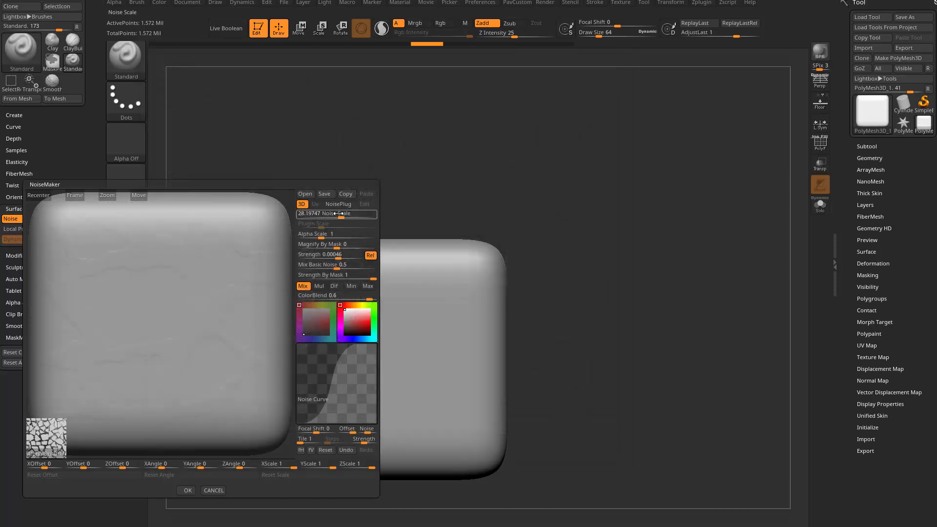
pyautogui.click(323, 236)
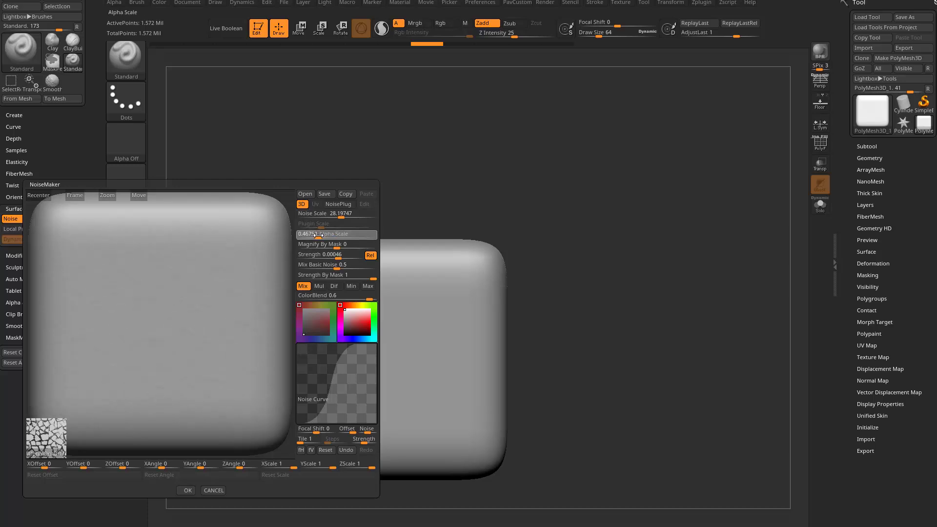
pyautogui.moveTo(319, 234); pyautogui.dragTo(323, 234)
pyautogui.moveTo(337, 256); pyautogui.dragTo(344, 257)
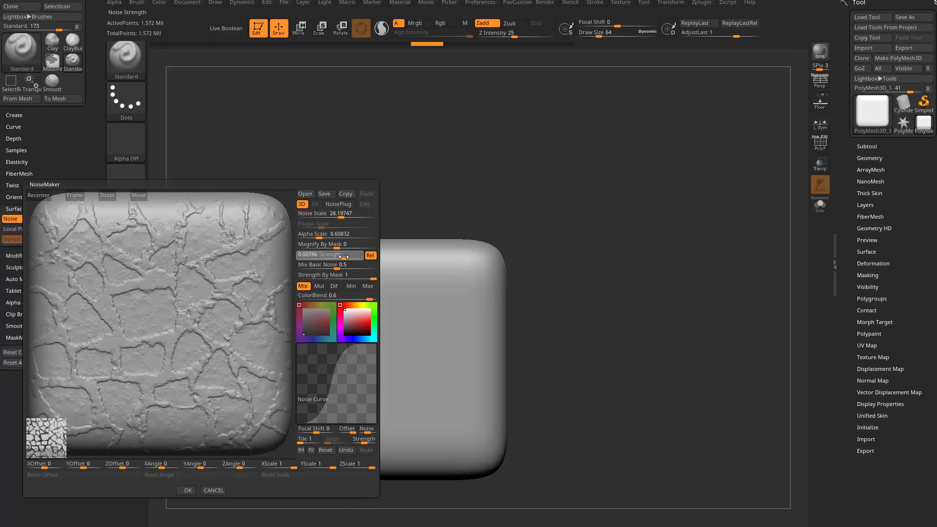
pyautogui.moveTo(343, 268)
pyautogui.mouseDown()
pyautogui.moveTo(372, 269)
pyautogui.moveTo(309, 272)
pyautogui.moveTo(344, 274)
pyautogui.mouseUp()
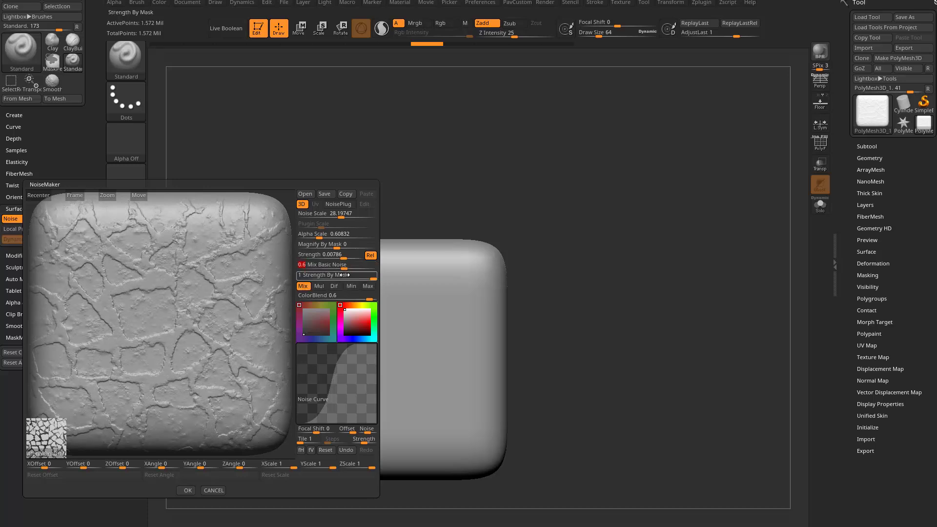
# Step: Compare the Mul, Dif, Min and Max noise blend modes and return to Mix
pyautogui.click(319, 286)
pyautogui.click(336, 290)
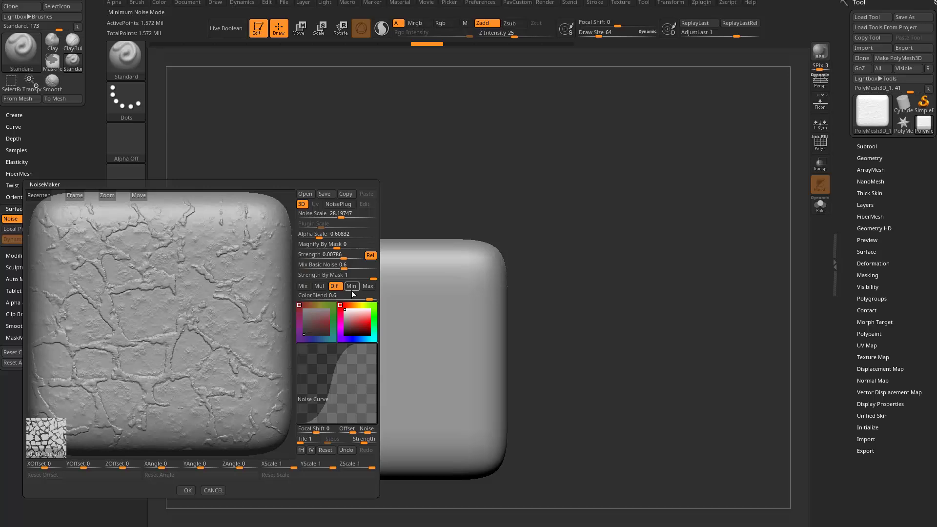
pyautogui.click(352, 289)
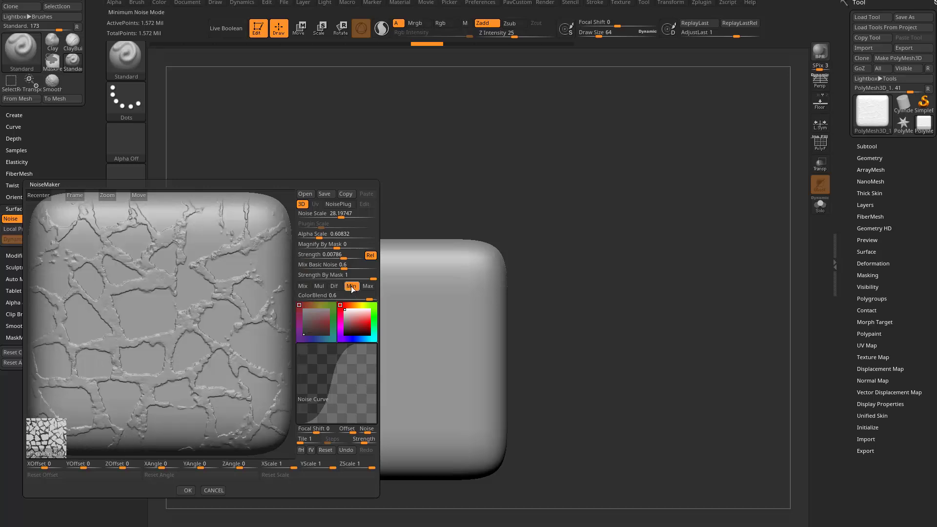
pyautogui.click(368, 287)
pyautogui.click(319, 286)
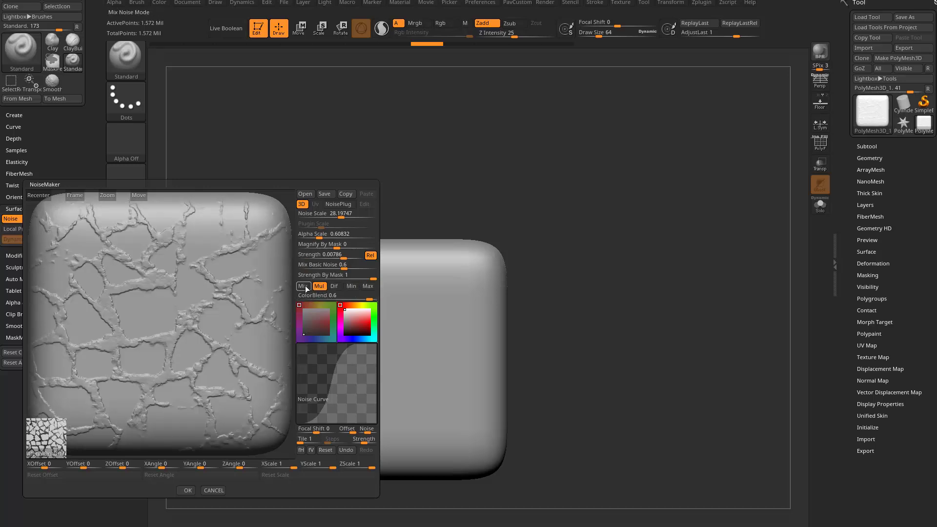
pyautogui.click(337, 291)
pyautogui.click(303, 286)
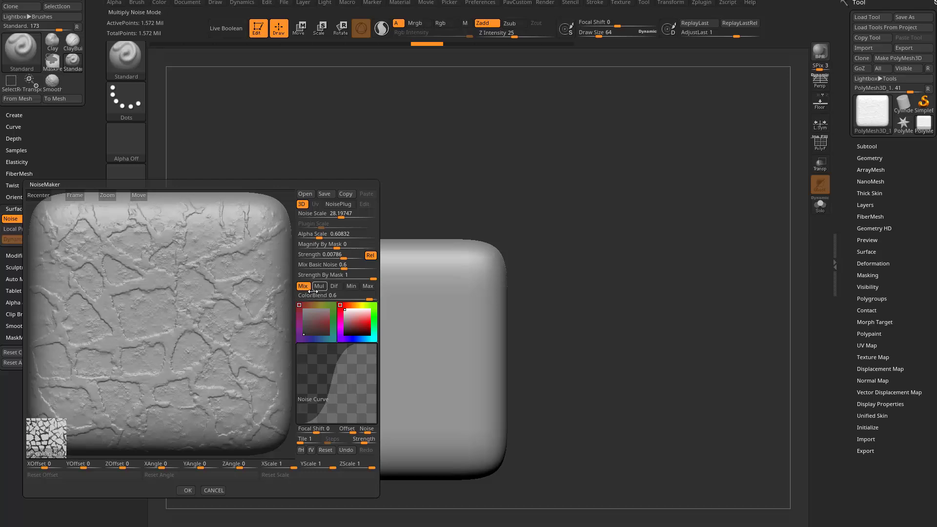
# Step: Examine the rock noise pattern on the cube's front, corner and side in the NoiseMaker preview
pyautogui.moveTo(339, 362)
pyautogui.mouseDown()
pyautogui.moveTo(352, 395)
pyautogui.moveTo(324, 382)
pyautogui.moveTo(326, 403)
pyautogui.moveTo(349, 349)
pyautogui.moveTo(346, 369)
pyautogui.moveTo(339, 355)
pyautogui.mouseUp()
pyautogui.moveTo(328, 399); pyautogui.dragTo(327, 397)
pyautogui.moveTo(286, 217); pyautogui.dragTo(271, 242)
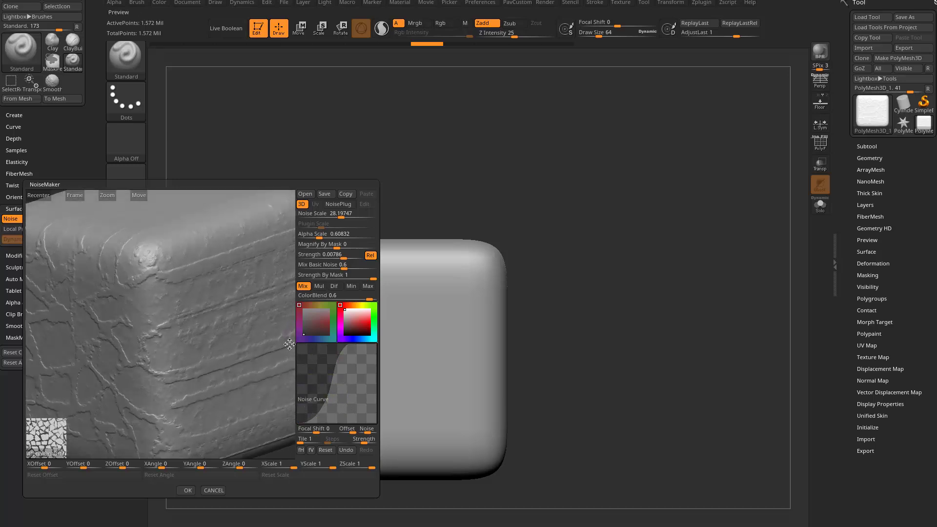
pyautogui.scroll(-5, 274, 337)
pyautogui.moveTo(230, 370); pyautogui.dragTo(251, 324)
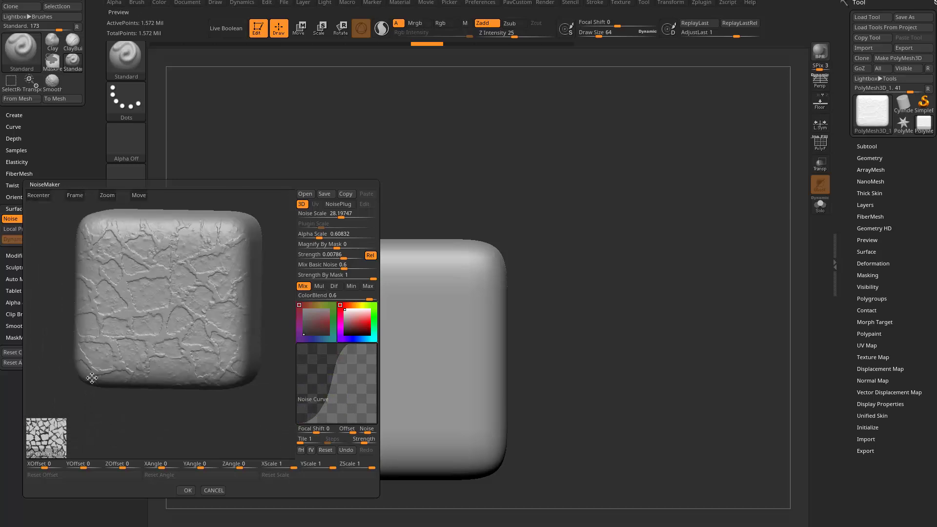
# Step: Inspect the rock noise on the NoiseMaker preview cube from another angle, and accept the brush noise settings
pyautogui.moveTo(164, 307)
pyautogui.mouseDown()
pyautogui.moveTo(266, 247)
pyautogui.moveTo(253, 274)
pyautogui.moveTo(253, 236)
pyautogui.moveTo(168, 294)
pyautogui.mouseUp()
pyautogui.moveTo(205, 398); pyautogui.dragTo(149, 374)
pyautogui.moveTo(262, 258); pyautogui.dragTo(213, 387)
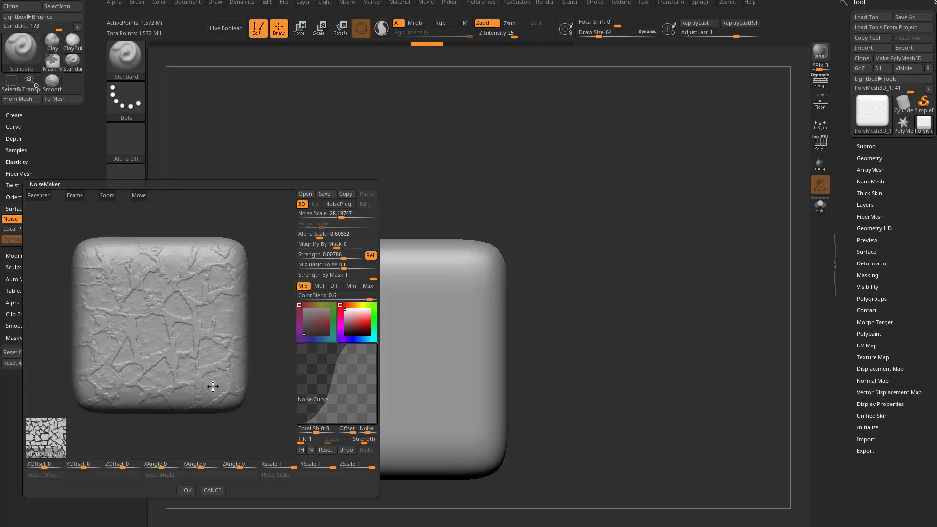
pyautogui.click(187, 490)
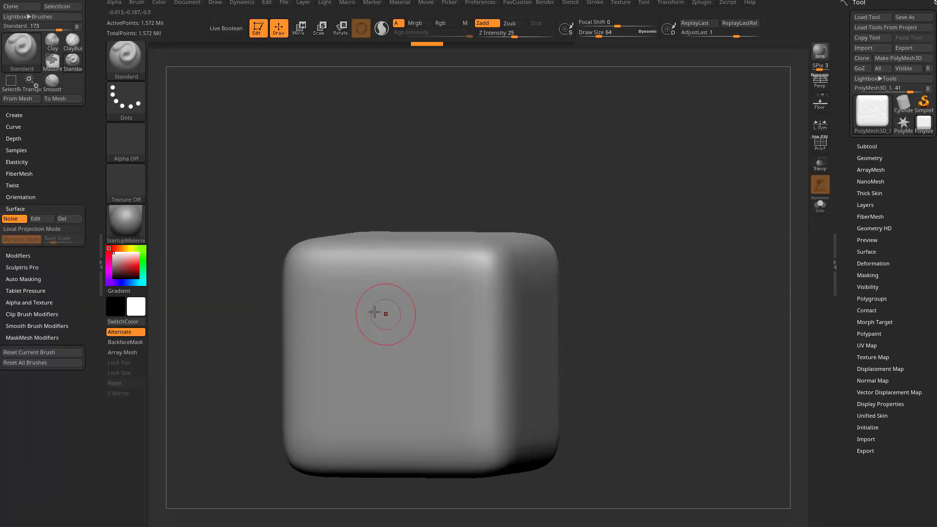
# Step: Sculpt test strokes of rock noise on the cube's front face, around the vertical edge and onto the side face
pyautogui.moveTo(570, 199); pyautogui.dragTo(513, 229)
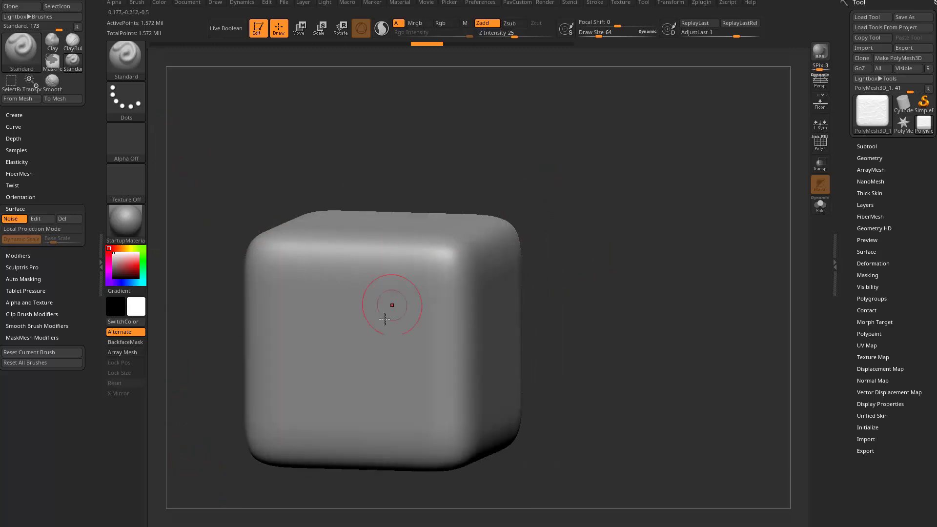
pyautogui.moveTo(365, 291)
pyautogui.mouseDown()
pyautogui.moveTo(390, 341)
pyautogui.moveTo(381, 273)
pyautogui.moveTo(402, 299)
pyautogui.moveTo(371, 381)
pyautogui.moveTo(458, 353)
pyautogui.mouseUp()
pyautogui.moveTo(515, 327)
pyautogui.mouseDown()
pyautogui.moveTo(481, 333)
pyautogui.moveTo(486, 283)
pyautogui.moveTo(477, 277)
pyautogui.mouseUp()
pyautogui.moveTo(625, 248); pyautogui.dragTo(421, 343)
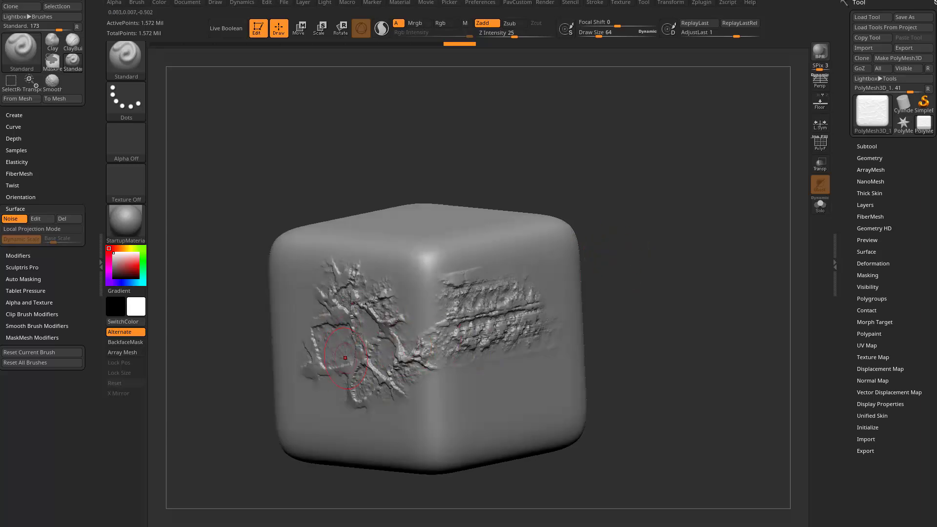
pyautogui.moveTo(432, 387)
pyautogui.mouseDown()
pyautogui.moveTo(422, 403)
pyautogui.moveTo(477, 304)
pyautogui.mouseUp()
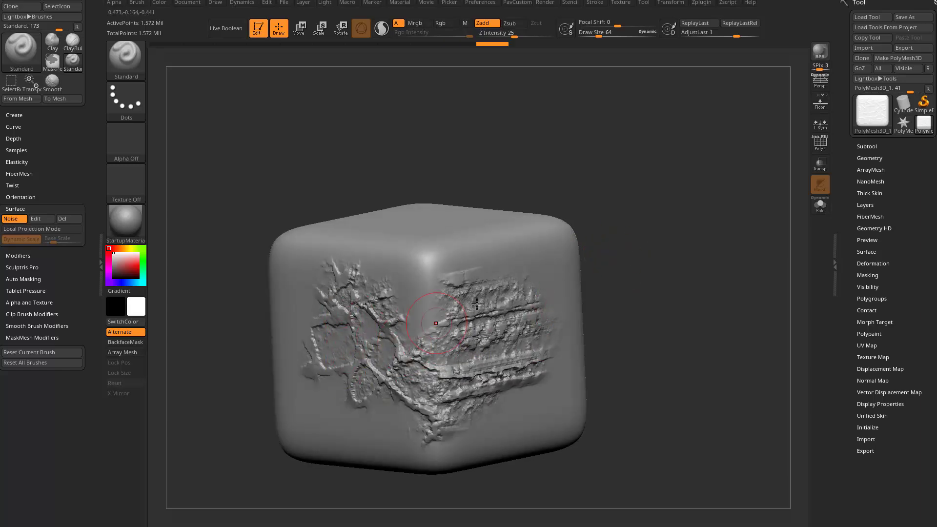
pyautogui.moveTo(668, 270); pyautogui.dragTo(605, 274)
pyautogui.moveTo(502, 420)
pyautogui.mouseDown()
pyautogui.moveTo(534, 419)
pyautogui.moveTo(524, 336)
pyautogui.moveTo(532, 268)
pyautogui.moveTo(617, 356)
pyautogui.moveTo(609, 352)
pyautogui.mouseUp()
# Step: Undo all the rock noise test strokes on the cube's front, edge and side
pyautogui.hotkey('ctrl', 'z')
pyautogui.hotkey('ctrl', 'z')
pyautogui.hotkey('ctrl', 'z')
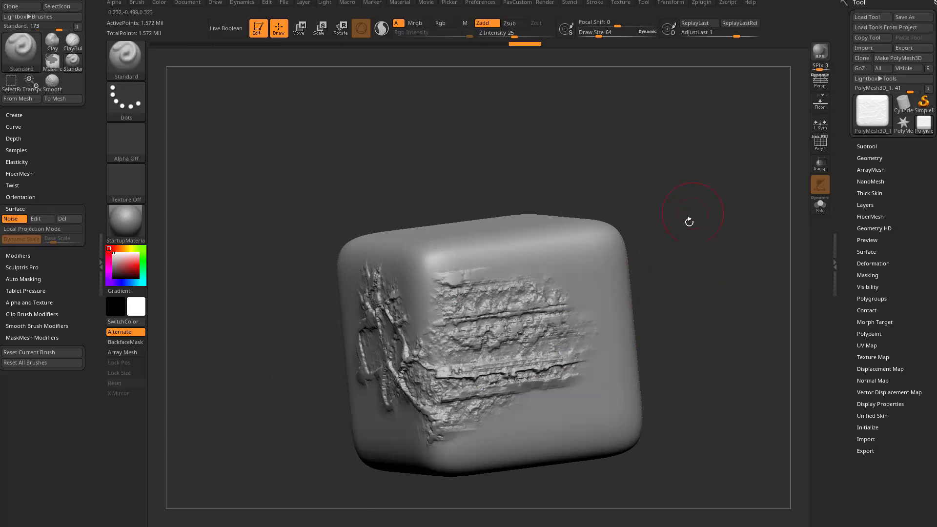
pyautogui.hotkey('ctrl', 'z')
pyautogui.keyDown('shift'); pyautogui.moveTo(684, 224); pyautogui.dragTo(652, 240); pyautogui.keyUp('shift')
pyautogui.hotkey('ctrl', 'z')
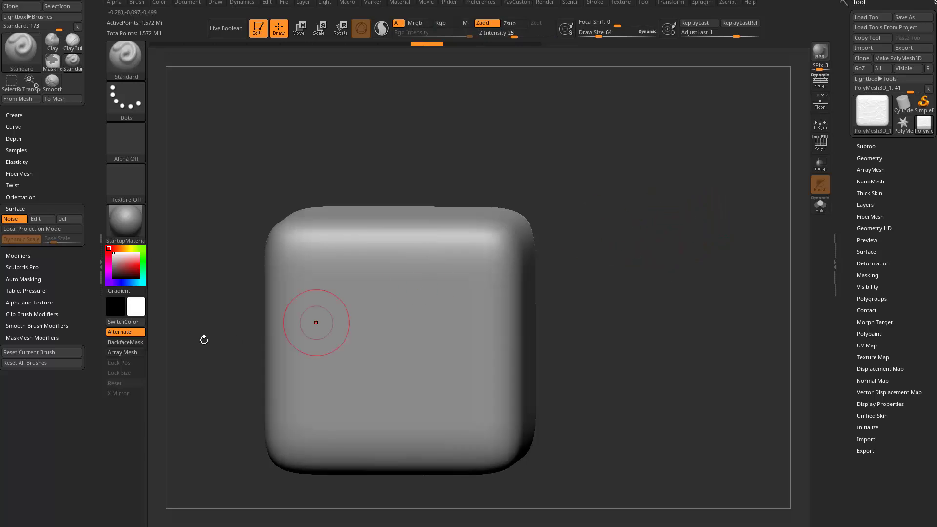
# Step: Turn on Local Projection Mode for the brush's surface noise
pyautogui.click(32, 229)
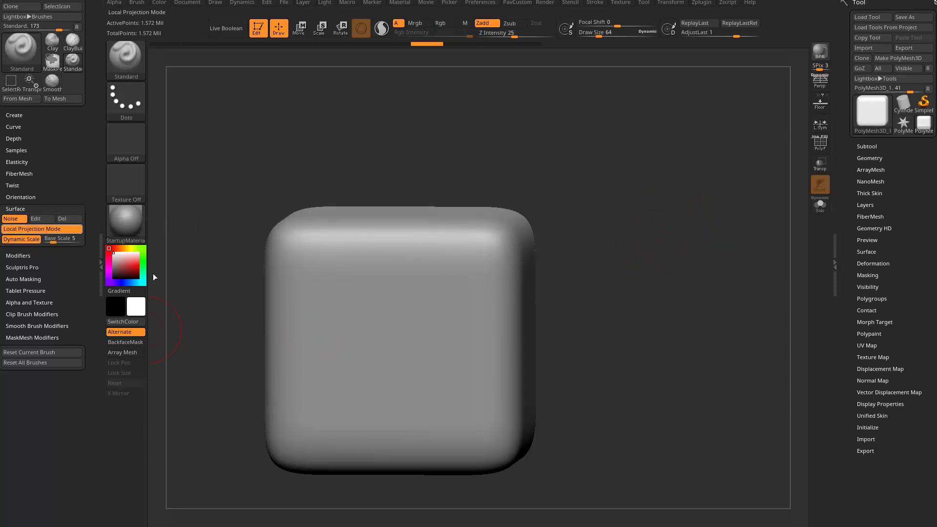
pyautogui.moveTo(638, 256); pyautogui.dragTo(574, 282)
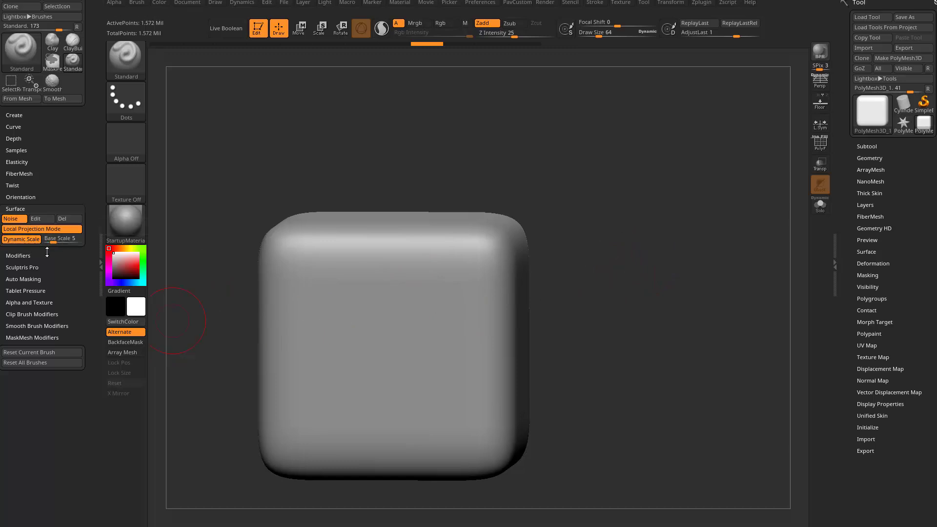
pyautogui.moveTo(635, 292); pyautogui.dragTo(628, 285)
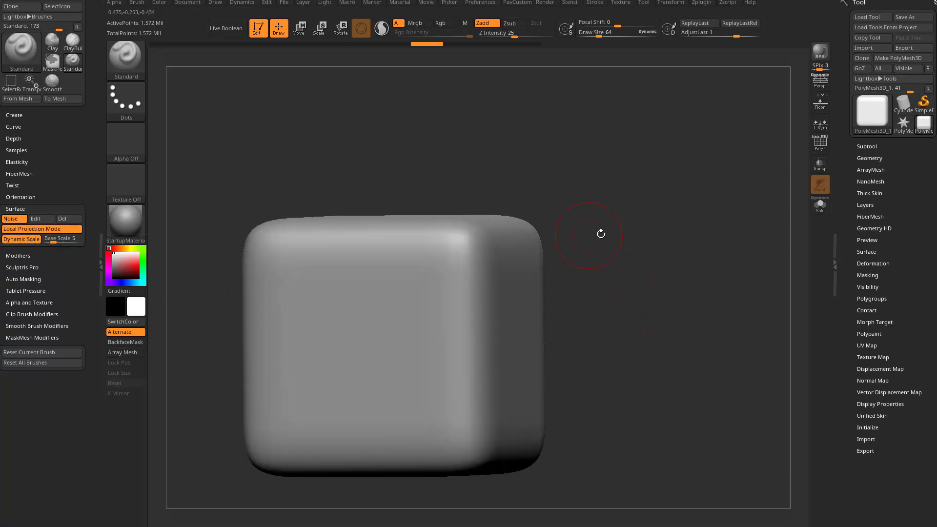
pyautogui.moveTo(601, 234); pyautogui.dragTo(634, 265)
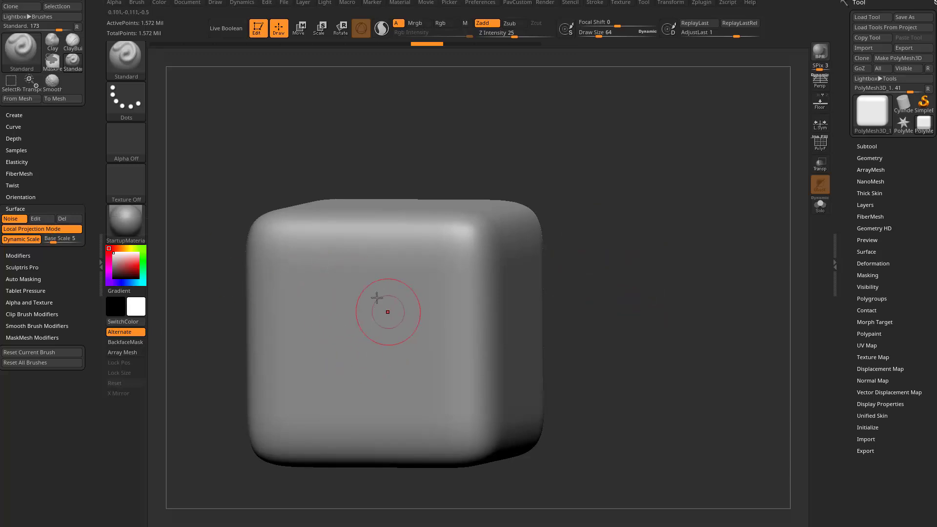
# Step: Sculpt separate noise patches on two adjoining cube faces to test local projection, and undo them
pyautogui.moveTo(359, 301)
pyautogui.mouseDown()
pyautogui.moveTo(378, 275)
pyautogui.moveTo(401, 270)
pyautogui.moveTo(408, 346)
pyautogui.moveTo(356, 348)
pyautogui.moveTo(342, 391)
pyautogui.moveTo(429, 371)
pyautogui.moveTo(443, 296)
pyautogui.mouseUp()
pyautogui.moveTo(619, 267)
pyautogui.mouseDown()
pyautogui.moveTo(488, 317)
pyautogui.moveTo(451, 355)
pyautogui.moveTo(432, 310)
pyautogui.moveTo(483, 293)
pyautogui.moveTo(430, 352)
pyautogui.moveTo(439, 400)
pyautogui.moveTo(512, 297)
pyautogui.mouseUp()
pyautogui.moveTo(604, 287); pyautogui.dragTo(577, 318)
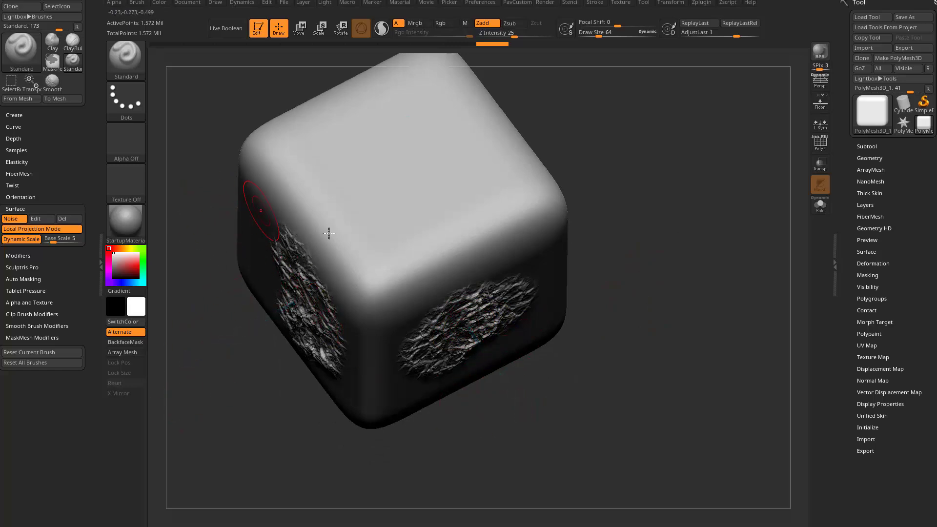
pyautogui.moveTo(595, 249); pyautogui.dragTo(575, 297)
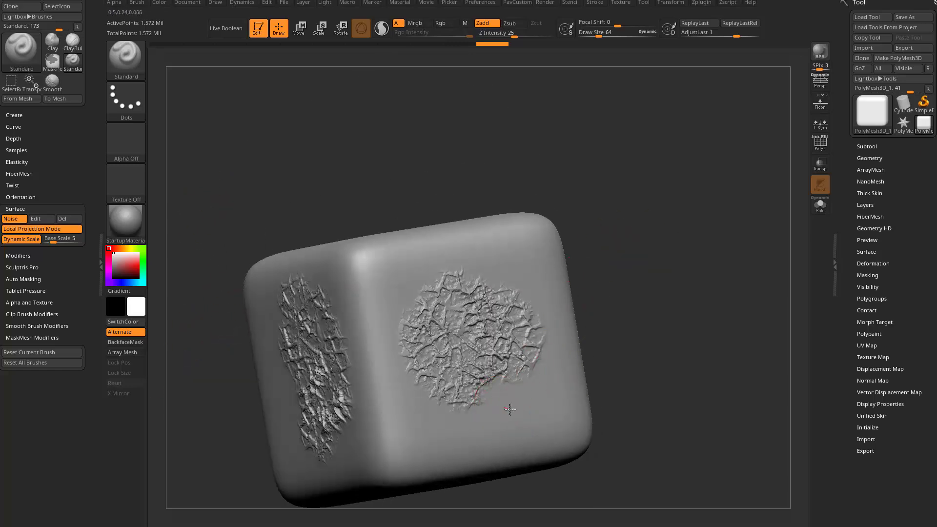
pyautogui.moveTo(519, 392)
pyautogui.mouseDown()
pyautogui.moveTo(539, 337)
pyautogui.moveTo(507, 271)
pyautogui.moveTo(451, 266)
pyautogui.moveTo(386, 318)
pyautogui.moveTo(473, 441)
pyautogui.moveTo(436, 398)
pyautogui.moveTo(473, 271)
pyautogui.moveTo(507, 263)
pyautogui.mouseUp()
pyautogui.moveTo(596, 245)
pyautogui.mouseDown()
pyautogui.moveTo(637, 188)
pyautogui.moveTo(707, 238)
pyautogui.moveTo(489, 317)
pyautogui.moveTo(659, 239)
pyautogui.moveTo(576, 265)
pyautogui.mouseUp()
pyautogui.hotkey('ctrl', 'z')
pyautogui.hotkey('ctrl', 'z')
pyautogui.hotkey('ctrl', 'z')
# Step: Sculpt one noise stroke from one face across the vertical edge onto the next face, and undo it
pyautogui.moveTo(310, 338)
pyautogui.mouseDown()
pyautogui.moveTo(275, 354)
pyautogui.moveTo(293, 312)
pyautogui.moveTo(317, 341)
pyautogui.moveTo(359, 346)
pyautogui.moveTo(404, 336)
pyautogui.moveTo(505, 273)
pyautogui.mouseUp()
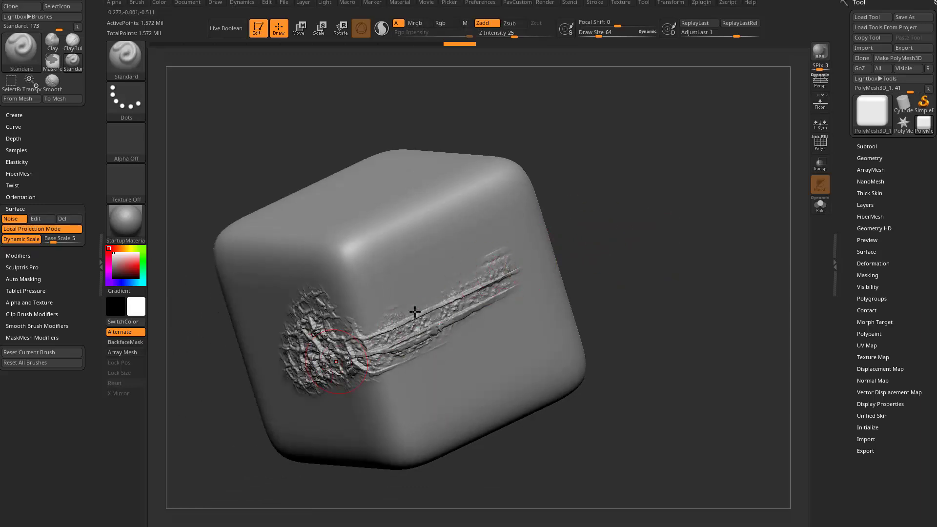
pyautogui.moveTo(414, 311)
pyautogui.mouseDown(button='right')
pyautogui.moveTo(472, 261)
pyautogui.moveTo(493, 303)
pyautogui.mouseUp(button='right')
pyautogui.hotkey('ctrl', 'z')
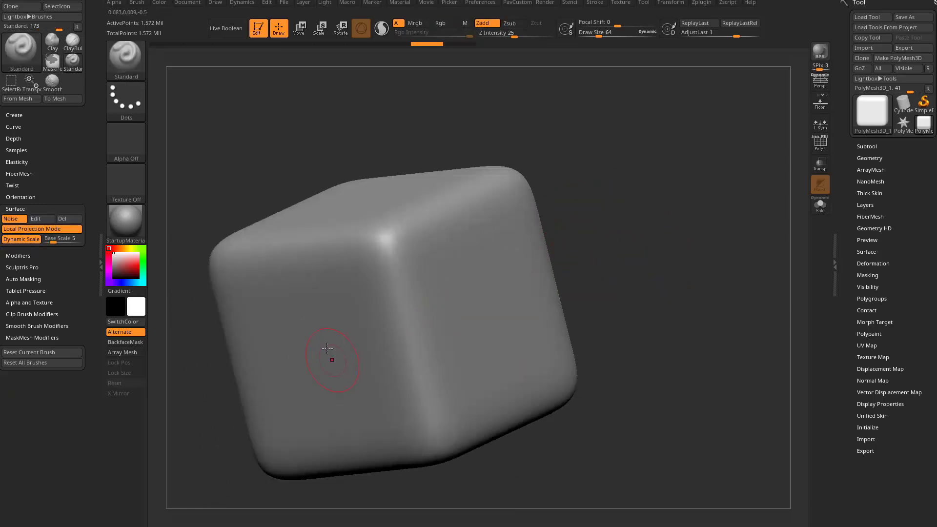
# Step: Sculpt noise patches face by face with each face turned toward the view, and undo them all
pyautogui.moveTo(328, 356)
pyautogui.mouseDown()
pyautogui.moveTo(341, 302)
pyautogui.moveTo(356, 341)
pyautogui.moveTo(393, 379)
pyautogui.mouseUp()
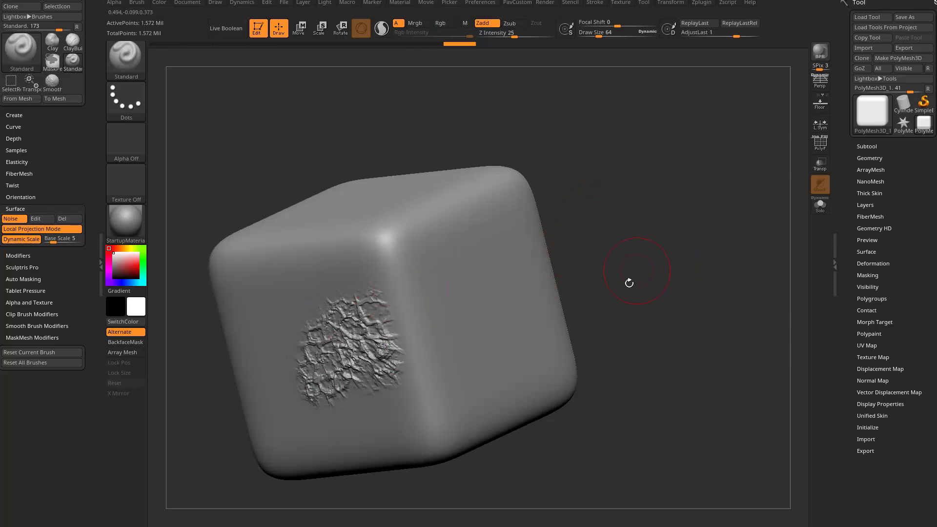
pyautogui.moveTo(627, 282)
pyautogui.mouseDown()
pyautogui.moveTo(446, 323)
pyautogui.moveTo(429, 371)
pyautogui.moveTo(395, 328)
pyautogui.moveTo(396, 358)
pyautogui.moveTo(375, 317)
pyautogui.mouseUp()
pyautogui.moveTo(375, 313); pyautogui.dragTo(402, 274, button='right')
pyautogui.moveTo(402, 277)
pyautogui.mouseDown()
pyautogui.moveTo(387, 258)
pyautogui.moveTo(314, 298)
pyautogui.mouseUp()
pyautogui.moveTo(581, 220); pyautogui.dragTo(653, 198)
pyautogui.hotkey('ctrl', 'z')
pyautogui.moveTo(608, 220)
pyautogui.mouseDown()
pyautogui.moveTo(662, 188)
pyautogui.moveTo(654, 209)
pyautogui.mouseUp()
pyautogui.hotkey('ctrl', 'z')
pyautogui.hotkey('ctrl', 'z')
pyautogui.hotkey('ctrl', 'z')
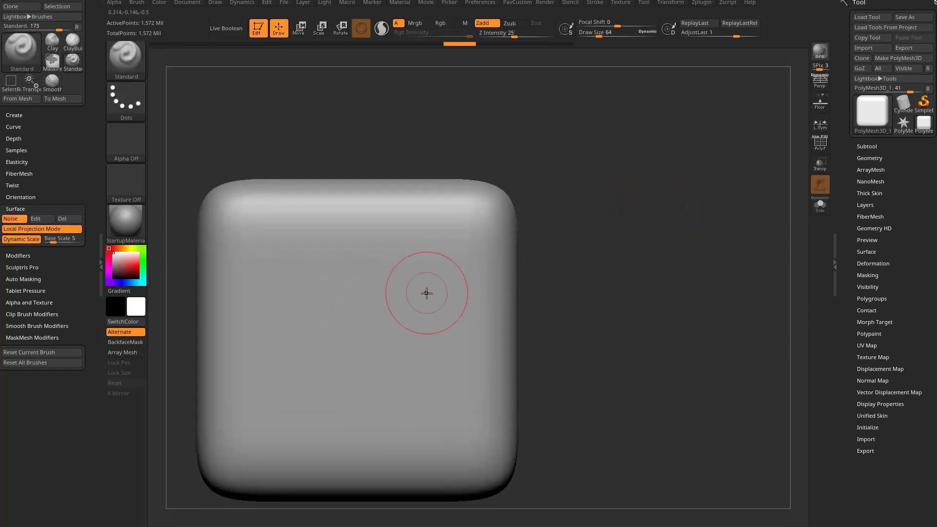
# Step: Try noise strokes on the front face with the draw size reduced to 22.48959, and undo them
pyautogui.press('s')
pyautogui.moveTo(426, 294); pyautogui.dragTo(419, 295)
pyautogui.press('s')
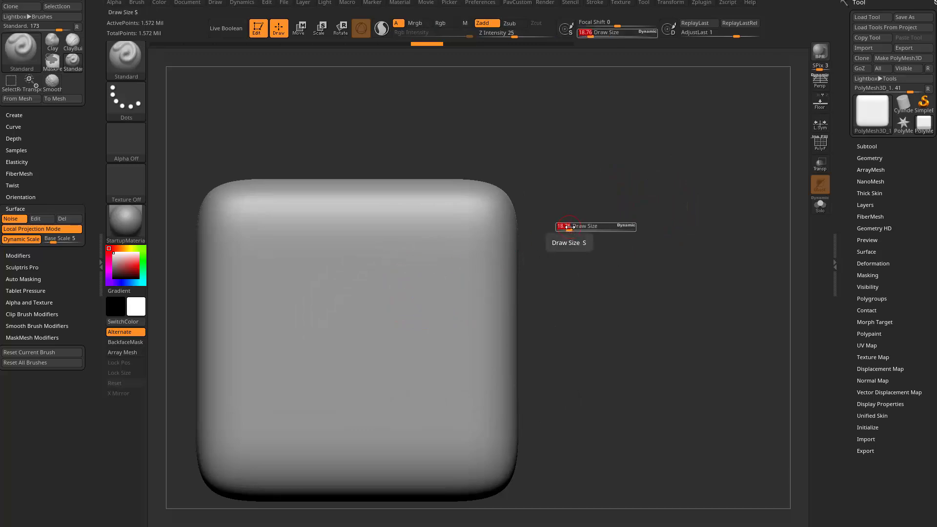
pyautogui.moveTo(569, 229); pyautogui.dragTo(564, 230)
pyautogui.press('s')
pyautogui.moveTo(416, 279); pyautogui.dragTo(420, 287)
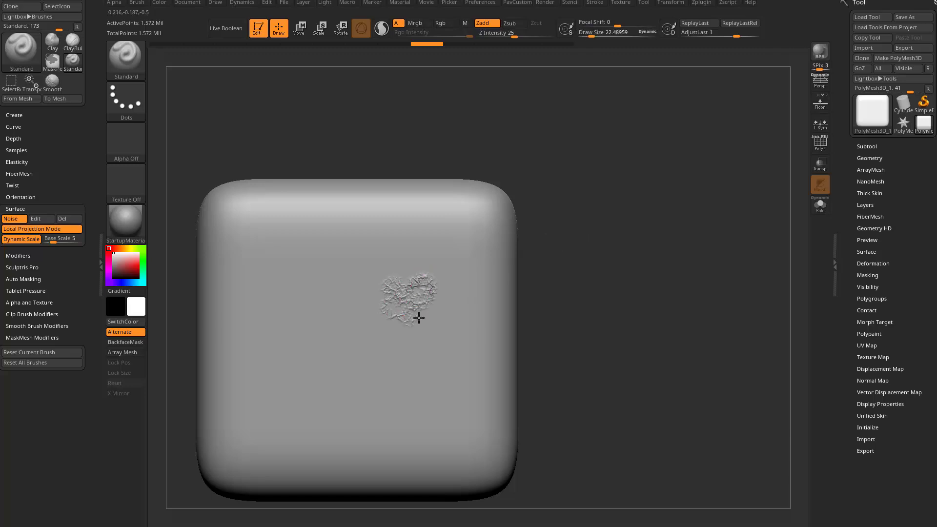
pyautogui.moveTo(423, 253); pyautogui.dragTo(366, 251)
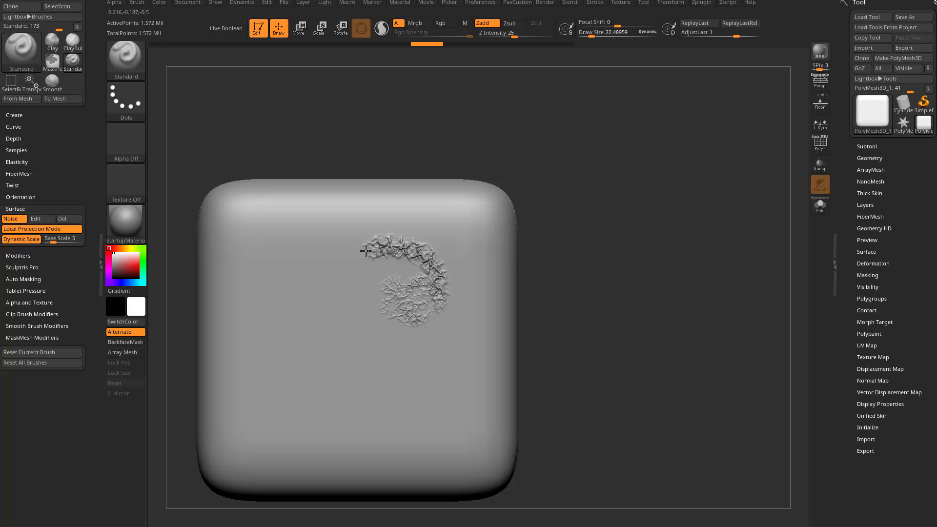
pyautogui.moveTo(339, 292); pyautogui.dragTo(343, 325)
pyautogui.hotkey('ctrl', 'z')
# Step: Set the draw size to 31.01439, sculpt a ring of noise on the front face, and undo it
pyautogui.press('s')
pyautogui.moveTo(408, 319); pyautogui.dragTo(411, 320)
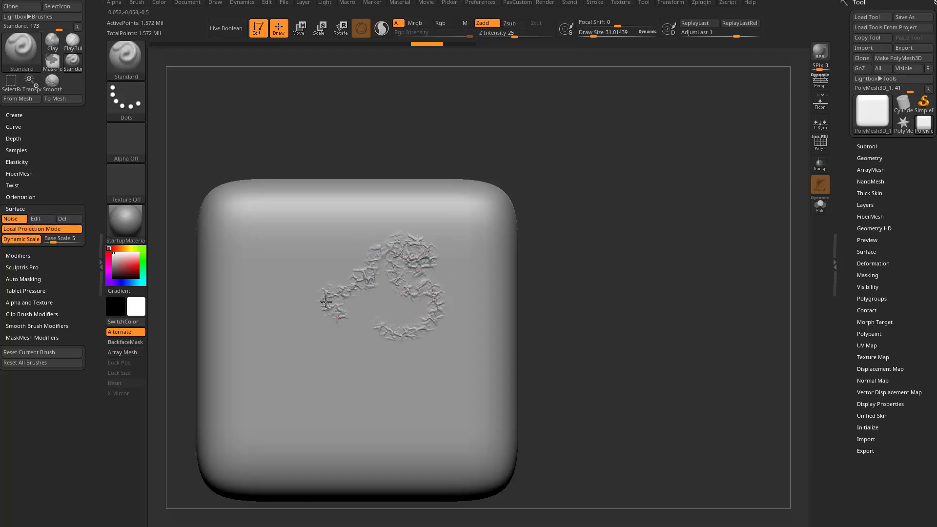
pyautogui.moveTo(324, 347)
pyautogui.mouseDown()
pyautogui.moveTo(344, 397)
pyautogui.moveTo(398, 423)
pyautogui.moveTo(435, 376)
pyautogui.moveTo(471, 293)
pyautogui.moveTo(445, 253)
pyautogui.mouseUp()
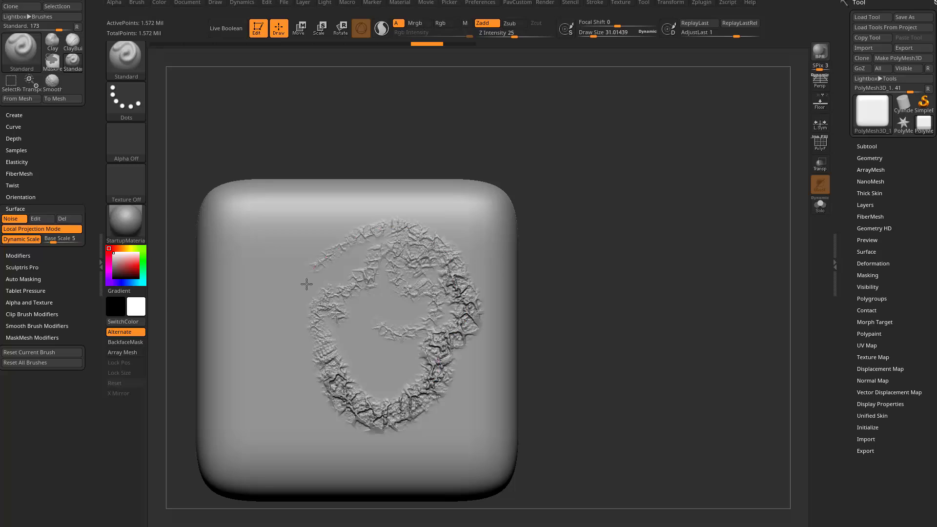
pyautogui.hotkey('ctrl', 'z')
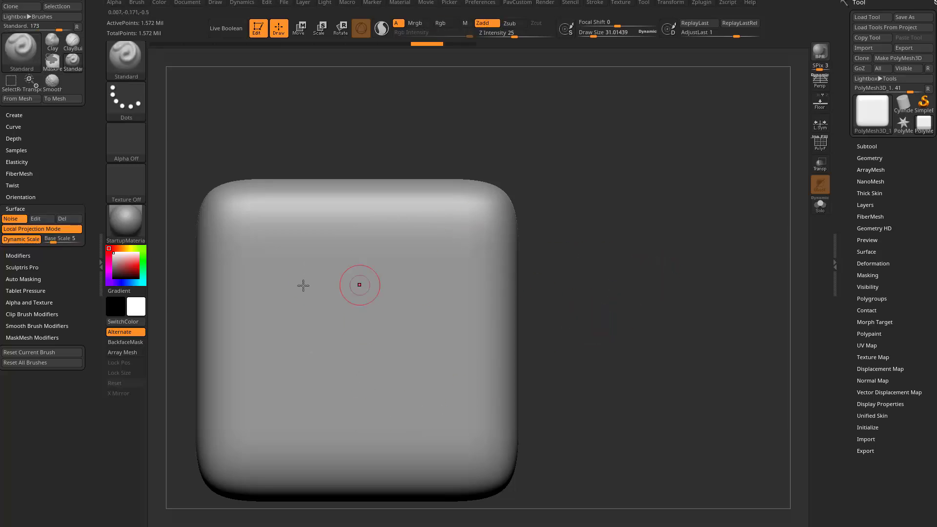
# Step: Turn off Dynamic Scale for the brush noise, test a stroke on the front face, and undo it
pyautogui.click(27, 240)
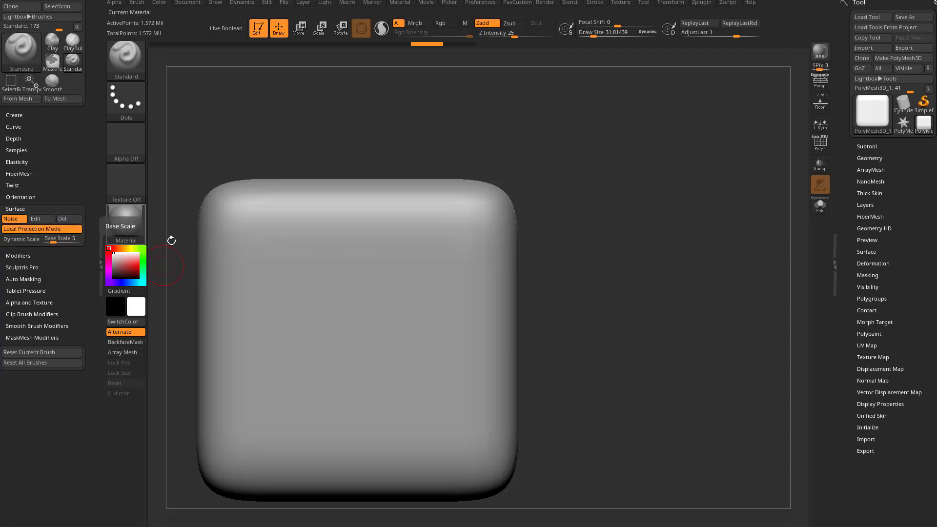
pyautogui.moveTo(332, 261)
pyautogui.mouseDown()
pyautogui.moveTo(325, 317)
pyautogui.moveTo(366, 313)
pyautogui.mouseUp()
pyautogui.hotkey('ctrl', 'z')
# Step: Set the draw size to 68.53239, test another noise stroke on the front face, and undo it
pyautogui.press('s')
pyautogui.moveTo(347, 267)
pyautogui.mouseDown()
pyautogui.moveTo(270, 288)
pyautogui.moveTo(374, 356)
pyautogui.moveTo(428, 286)
pyautogui.moveTo(303, 249)
pyautogui.mouseUp()
pyautogui.hotkey('ctrl', 'z')
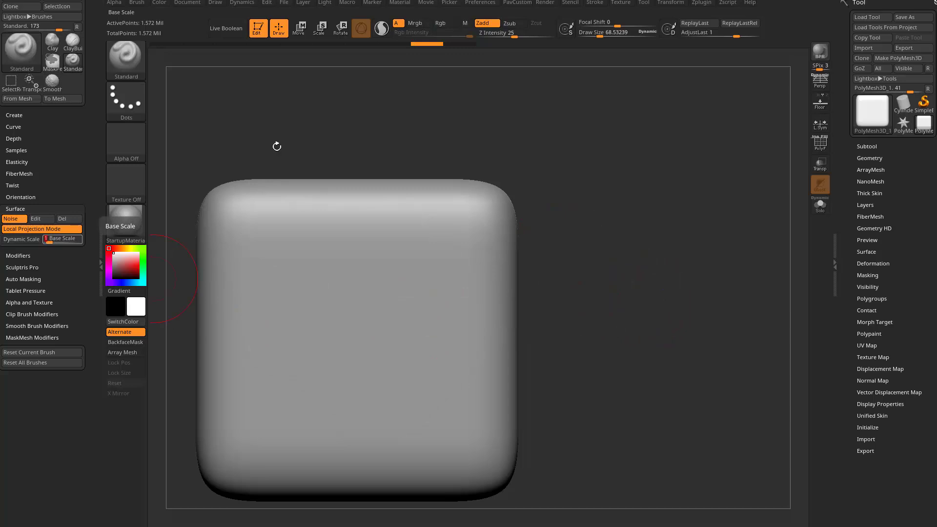
# Step: Test a noise stroke at Base Scale 1, undo it, and check the noise settings without changing them
pyautogui.moveTo(309, 286)
pyautogui.mouseDown()
pyautogui.moveTo(324, 265)
pyautogui.moveTo(510, 314)
pyautogui.mouseUp()
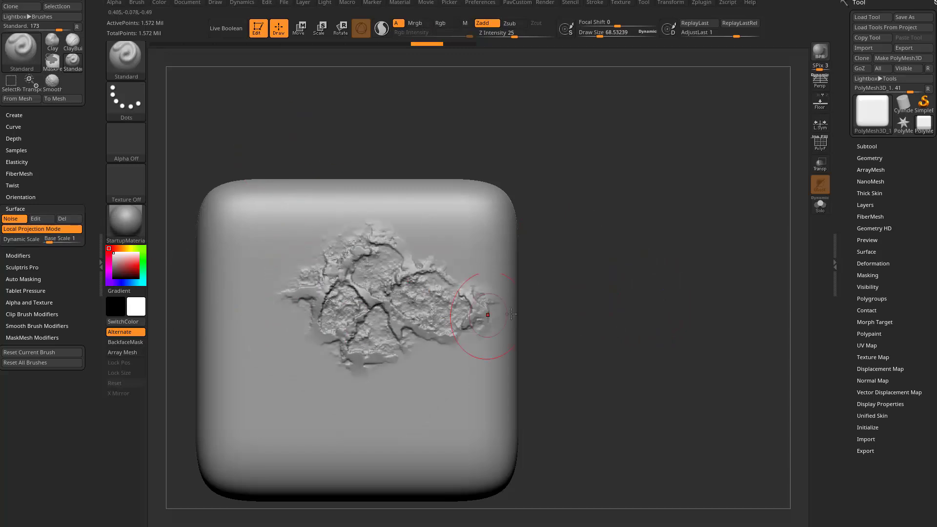
pyautogui.hotkey('ctrl', 'z')
pyautogui.click(39, 218)
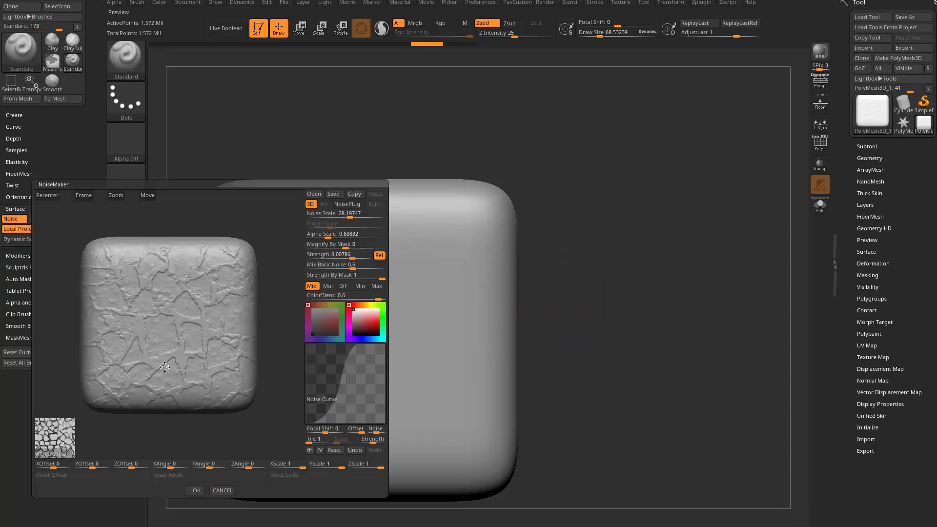
pyautogui.click(222, 490)
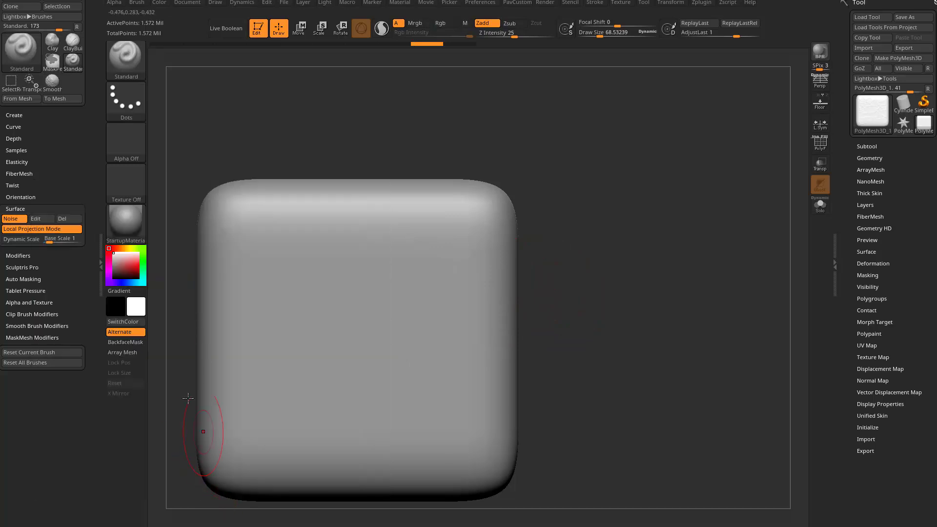
# Step: Sculpt a wide noise patch on the upper front face, undo it, and review the noise's Alpha Scale
pyautogui.moveTo(310, 261)
pyautogui.mouseDown()
pyautogui.moveTo(322, 254)
pyautogui.moveTo(336, 361)
pyautogui.moveTo(376, 366)
pyautogui.moveTo(451, 269)
pyautogui.moveTo(419, 242)
pyautogui.moveTo(444, 261)
pyautogui.mouseUp()
pyautogui.moveTo(610, 253)
pyautogui.keyDown('alt'); pyautogui.mouseDown()
pyautogui.moveTo(598, 254)
pyautogui.moveTo(604, 240)
pyautogui.mouseUp(); pyautogui.keyUp('alt')
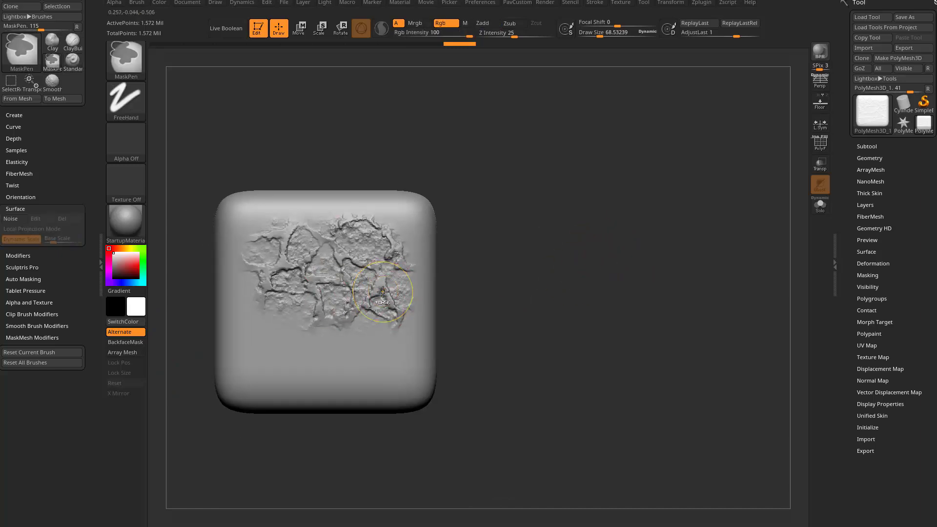
pyautogui.hotkey('ctrl', 'z')
pyautogui.click(36, 219)
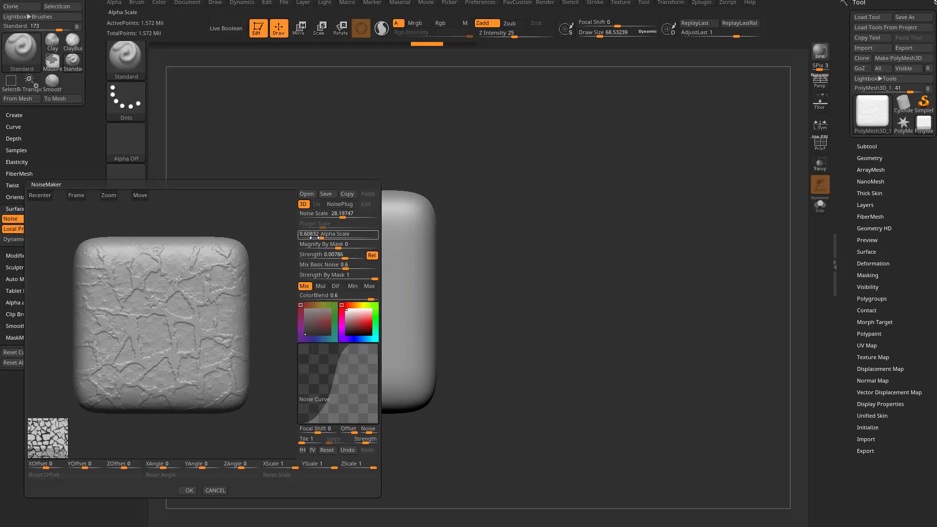
pyautogui.click(189, 490)
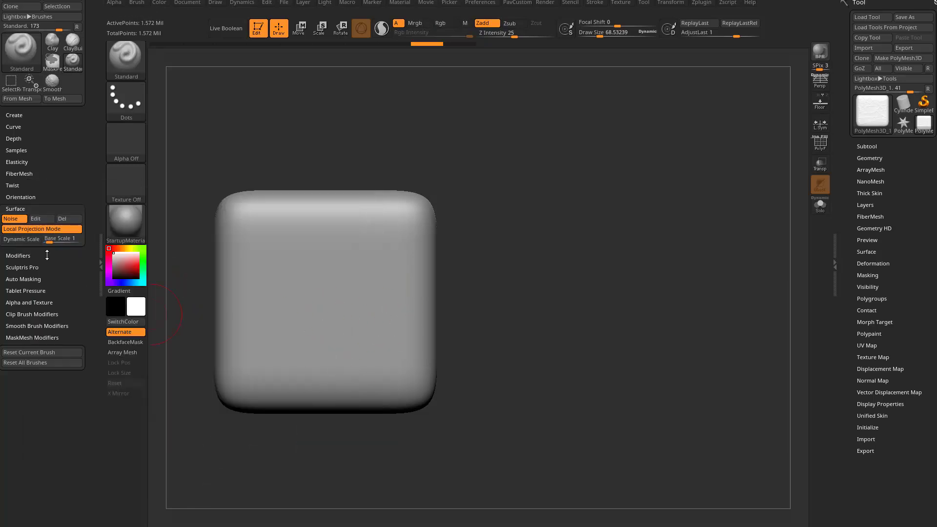
# Step: Sculpt one more noise patch in the middle of the front face, and undo it
pyautogui.keyDown('alt'); pyautogui.moveTo(527, 195); pyautogui.dragTo(583, 219); pyautogui.keyUp('alt')
pyautogui.moveTo(310, 285)
pyautogui.mouseDown()
pyautogui.moveTo(303, 345)
pyautogui.moveTo(383, 341)
pyautogui.mouseUp()
pyautogui.hotkey('ctrl', 'z')
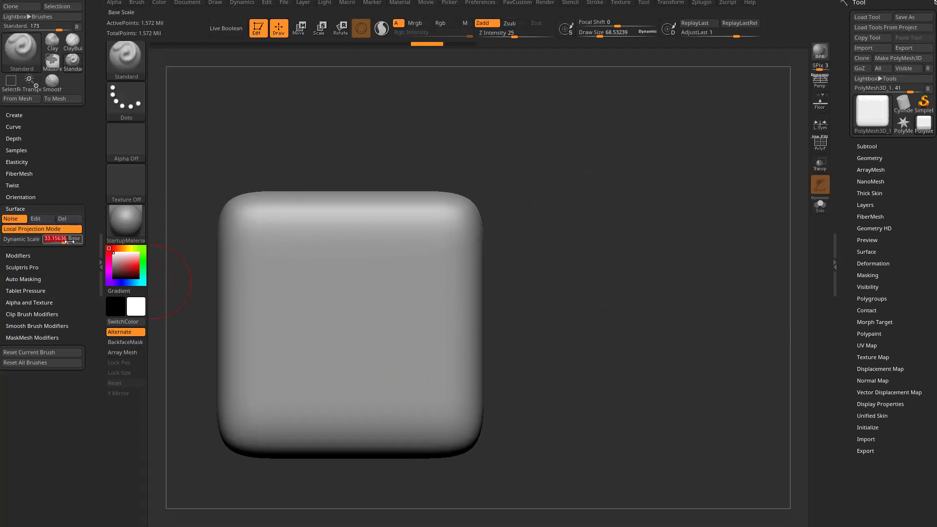
# Step: Set the noise Base Scale to 0.5 and sculpt a large rock patch on the cube's front face
pyautogui.write('.5')
pyautogui.press('Return')
pyautogui.moveTo(324, 273)
pyautogui.mouseDown()
pyautogui.moveTo(314, 288)
pyautogui.moveTo(385, 339)
pyautogui.moveTo(403, 248)
pyautogui.moveTo(416, 341)
pyautogui.moveTo(320, 351)
pyautogui.moveTo(390, 359)
pyautogui.mouseUp()
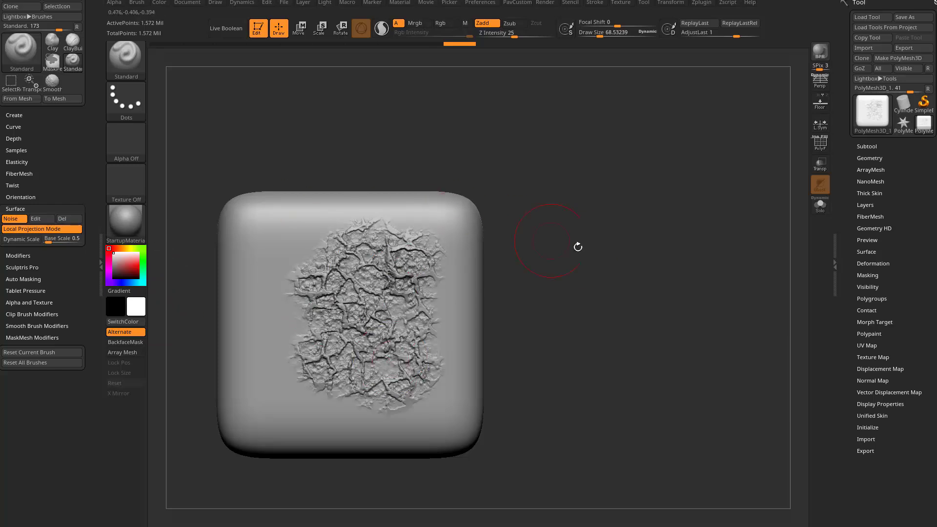
# Step: Extend the rock noise across the front face and around the vertical edge onto the side face
pyautogui.moveTo(578, 247); pyautogui.dragTo(569, 251)
pyautogui.moveTo(534, 185)
pyautogui.mouseDown()
pyautogui.moveTo(523, 209)
pyautogui.moveTo(493, 222)
pyautogui.mouseUp()
pyautogui.moveTo(250, 305)
pyautogui.mouseDown()
pyautogui.moveTo(239, 285)
pyautogui.moveTo(293, 238)
pyautogui.mouseUp()
pyautogui.moveTo(577, 226); pyautogui.dragTo(521, 227)
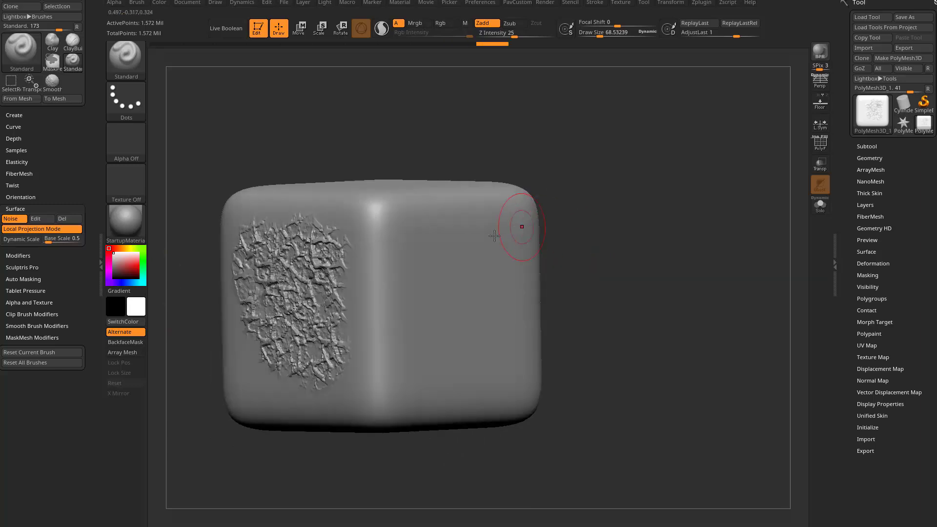
pyautogui.moveTo(413, 247)
pyautogui.mouseDown()
pyautogui.moveTo(410, 273)
pyautogui.moveTo(378, 243)
pyautogui.moveTo(369, 217)
pyautogui.moveTo(411, 237)
pyautogui.mouseUp()
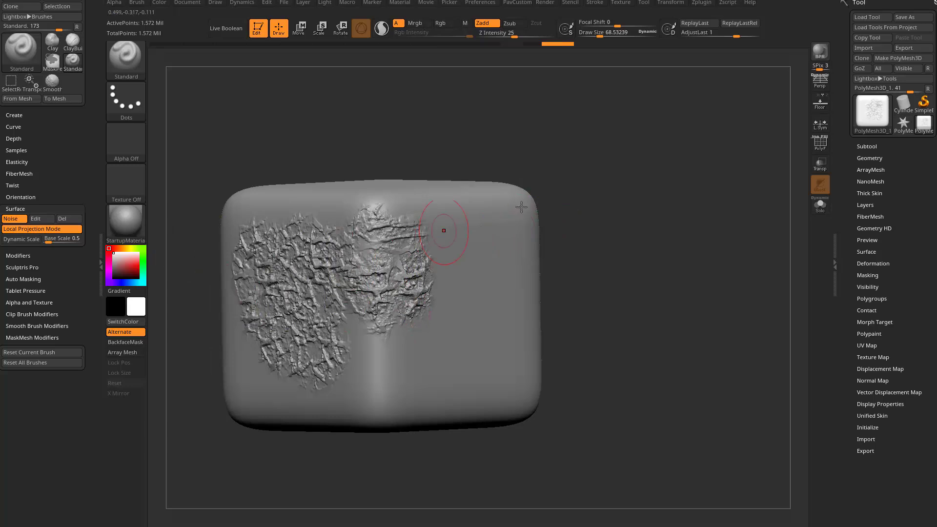
# Step: Sculpt a vertical band of rock noise down the side face beside the cube's rounded edge
pyautogui.moveTo(572, 207); pyautogui.dragTo(505, 217)
pyautogui.moveTo(400, 230)
pyautogui.mouseDown()
pyautogui.moveTo(450, 266)
pyautogui.moveTo(410, 365)
pyautogui.moveTo(429, 362)
pyautogui.mouseUp()
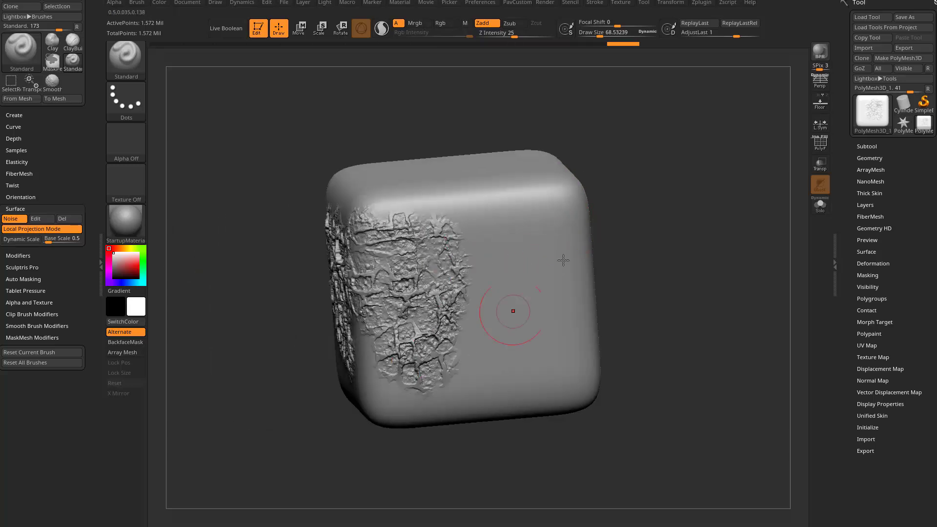
pyautogui.moveTo(607, 239)
pyautogui.mouseDown()
pyautogui.moveTo(661, 239)
pyautogui.moveTo(644, 223)
pyautogui.mouseUp()
# Step: Undo all the noise strokes on the cube and face its front side
pyautogui.hotkey('ctrl', 'z')
pyautogui.hotkey('ctrl', 'z')
pyautogui.hotkey('ctrl', 'z')
pyautogui.hotkey('ctrl', 'z')
pyautogui.hotkey('ctrl', 'z')
pyautogui.hotkey('ctrl', 'z')
pyautogui.hotkey('ctrl', 'z')
pyautogui.hotkey('ctrl', 'z')
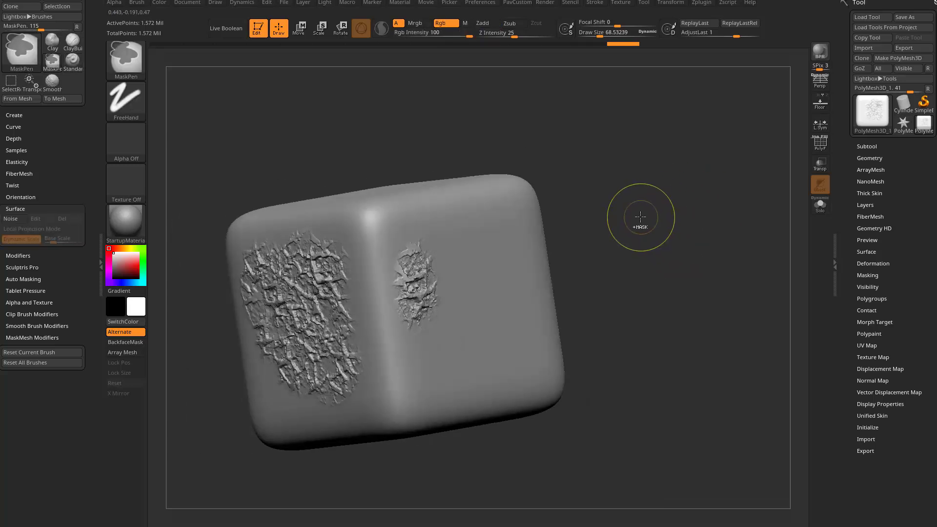
pyautogui.moveTo(609, 216)
pyautogui.keyDown('alt'); pyautogui.mouseDown()
pyautogui.moveTo(675, 210)
pyautogui.moveTo(674, 223)
pyautogui.mouseUp(); pyautogui.keyUp('alt')
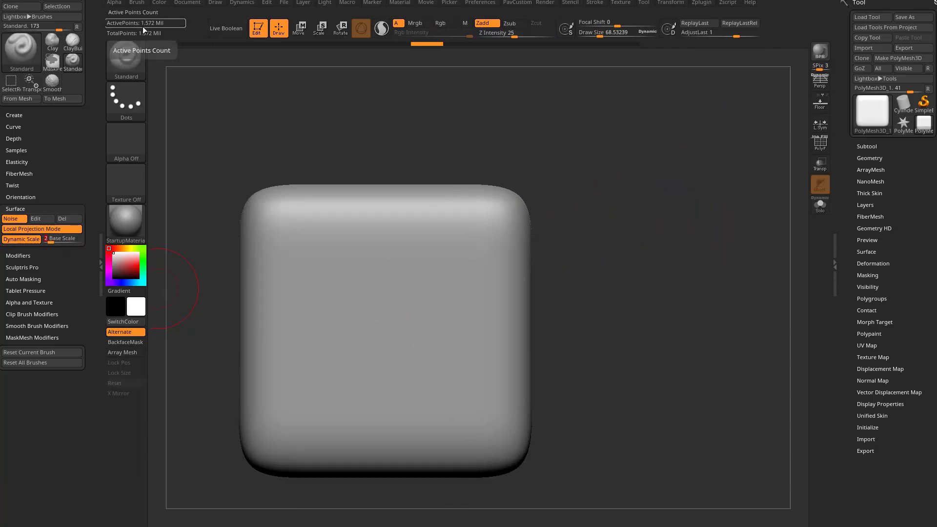
# Step: Sculpt a curved noise patch in the middle of the front face with Dynamic Scale on and Base Scale 2, and undo it
pyautogui.keyDown('alt'); pyautogui.moveTo(624, 242); pyautogui.dragTo(628, 212); pyautogui.keyUp('alt')
pyautogui.moveTo(389, 248)
pyautogui.mouseDown()
pyautogui.moveTo(316, 265)
pyautogui.moveTo(422, 327)
pyautogui.mouseUp()
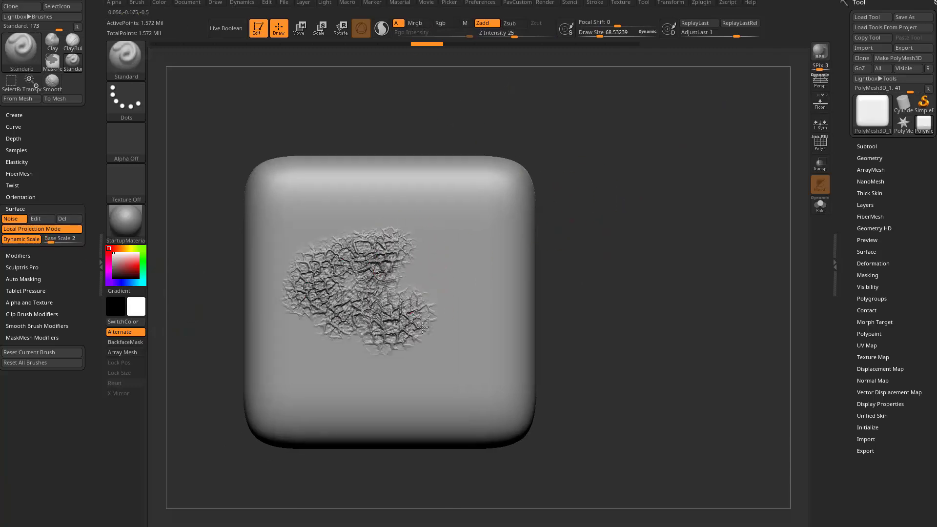
pyautogui.hotkey('ctrl', 'z')
# Step: Reduce the brush draw size to about 29, sculpt a short noise stroke on the front face, and undo it
pyautogui.press('[')
pyautogui.press('[')
pyautogui.press('[')
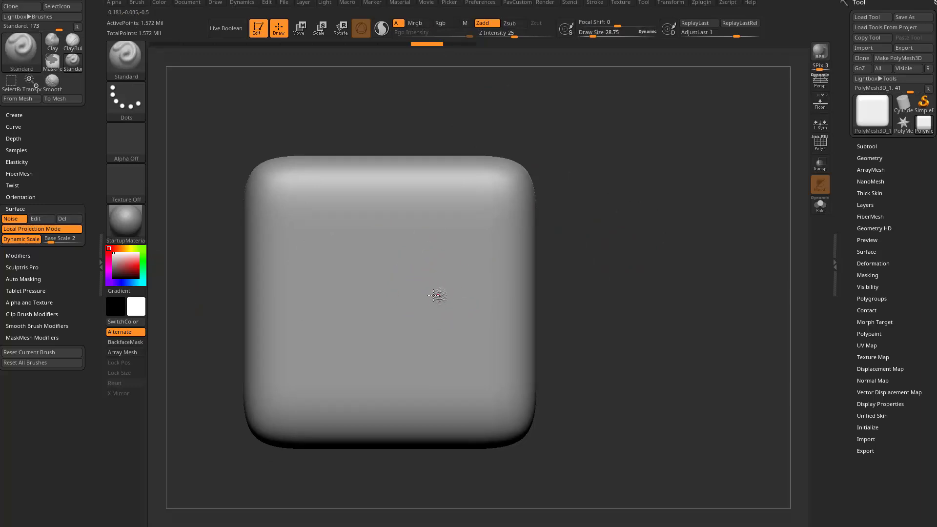
pyautogui.moveTo(419, 278)
pyautogui.mouseDown()
pyautogui.moveTo(351, 263)
pyautogui.moveTo(343, 296)
pyautogui.moveTo(457, 275)
pyautogui.mouseUp()
pyautogui.hotkey('ctrl', 'z')
# Step: Enlarge the brush draw size to about 65, sculpt a noise stroke across the front face, and undo it
pyautogui.press(']')
pyautogui.press(']')
pyautogui.press(']')
pyautogui.hotkey('ctrl', 'z')
pyautogui.moveTo(410, 226)
pyautogui.mouseDown()
pyautogui.moveTo(372, 226)
pyautogui.moveTo(381, 259)
pyautogui.moveTo(509, 286)
pyautogui.mouseUp()
pyautogui.hotkey('ctrl', 'z')
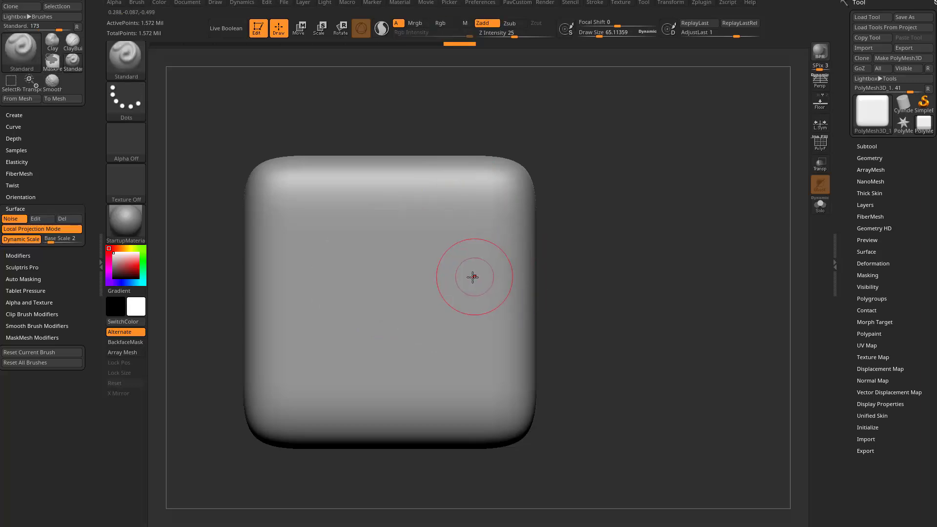
# Step: Set the noise Base Scale to 3 and sculpt a noise patch on the cube's front face
pyautogui.moveTo(45, 238); pyautogui.dragTo(56, 235)
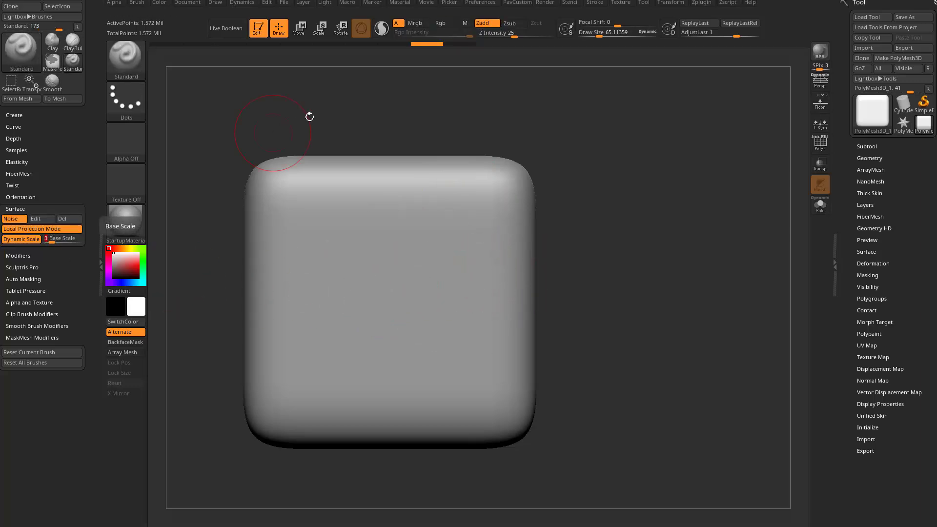
pyautogui.press('Return')
pyautogui.moveTo(376, 255)
pyautogui.mouseDown()
pyautogui.moveTo(414, 219)
pyautogui.moveTo(448, 253)
pyautogui.moveTo(447, 307)
pyautogui.moveTo(424, 341)
pyautogui.moveTo(378, 351)
pyautogui.moveTo(320, 314)
pyautogui.moveTo(281, 263)
pyautogui.moveTo(351, 197)
pyautogui.moveTo(385, 200)
pyautogui.mouseUp()
# Step: Sculpt a larger noise patch with a draw size of about 183, compare it with the smaller patch, and undo both
pyautogui.press('s')
pyautogui.moveTo(461, 245)
pyautogui.mouseDown()
pyautogui.moveTo(575, 240)
pyautogui.moveTo(463, 282)
pyautogui.moveTo(514, 288)
pyautogui.moveTo(461, 258)
pyautogui.moveTo(503, 337)
pyautogui.mouseUp()
pyautogui.moveTo(547, 251); pyautogui.dragTo(478, 280, button='right')
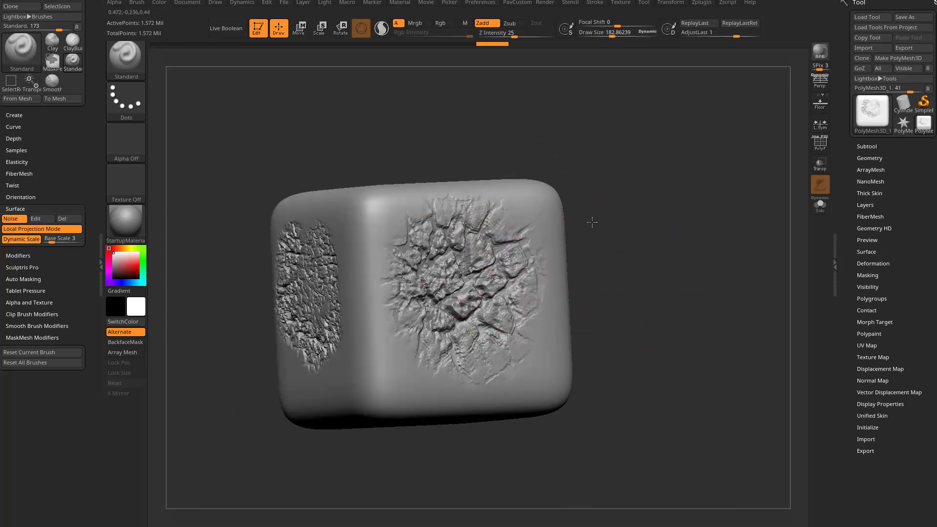
pyautogui.moveTo(592, 219); pyautogui.dragTo(529, 251)
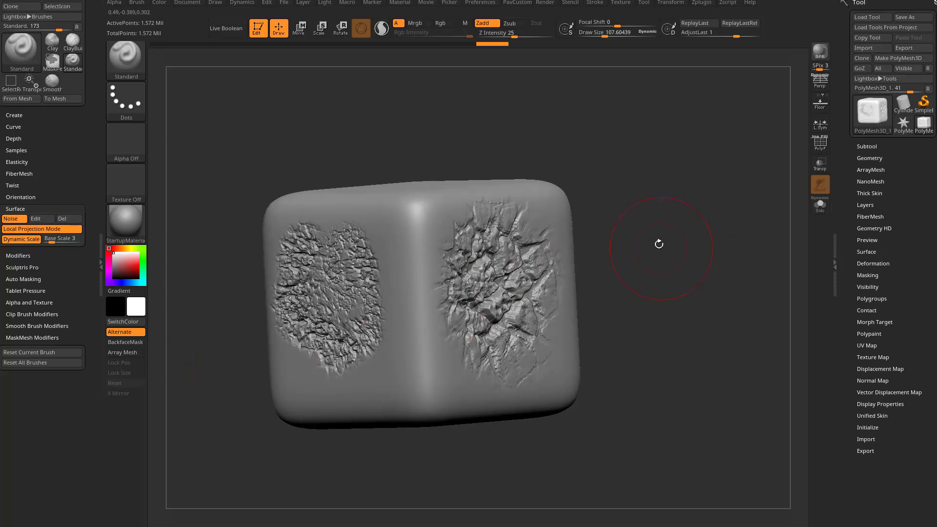
pyautogui.moveTo(659, 244)
pyautogui.mouseDown()
pyautogui.moveTo(643, 239)
pyautogui.moveTo(619, 164)
pyautogui.mouseUp()
pyautogui.hotkey('ctrl', 'z')
pyautogui.hotkey('ctrl', 'z')
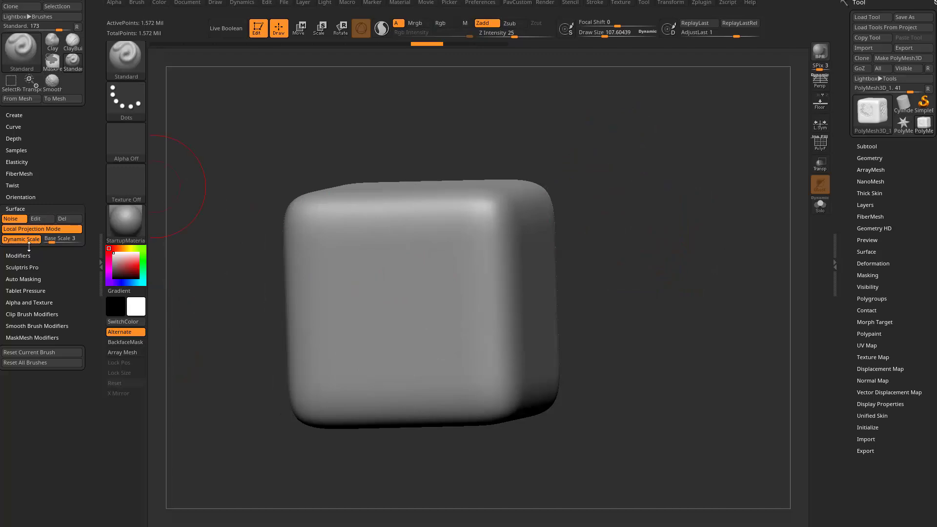
# Step: Turn off Dynamic Scale and set the noise Base Scale to 1
pyautogui.click(35, 239)
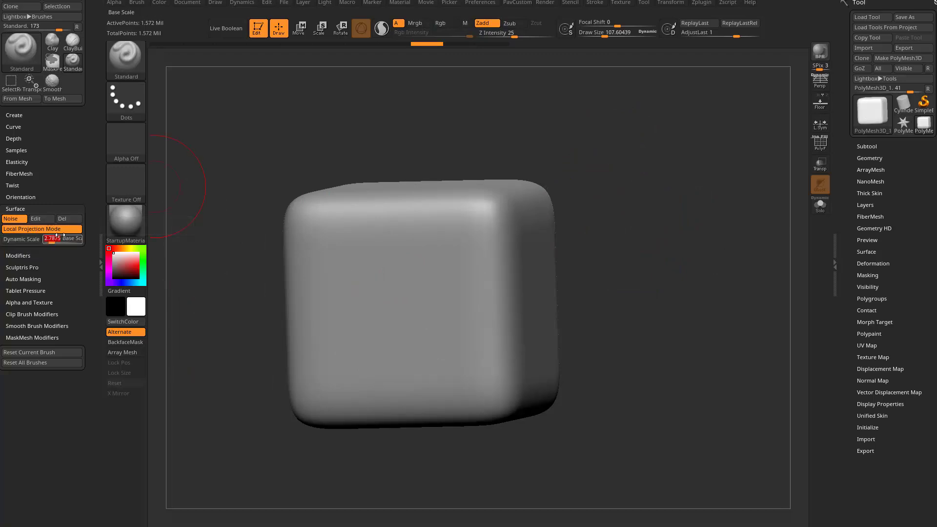
pyautogui.write('1')
pyautogui.press('Return')
# Step: Edit the brush noise to switch off its alpha and lower the Strength to 0.00022
pyautogui.click(36, 218)
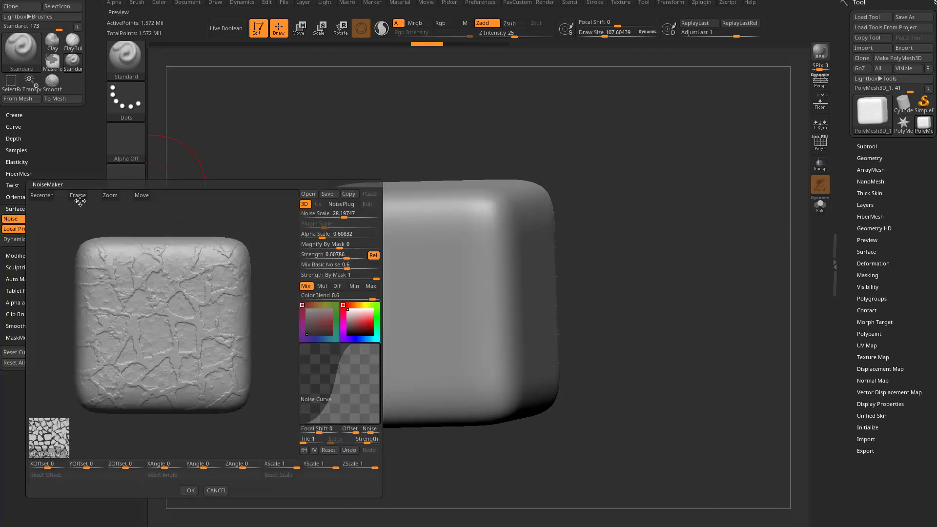
pyautogui.click(51, 454)
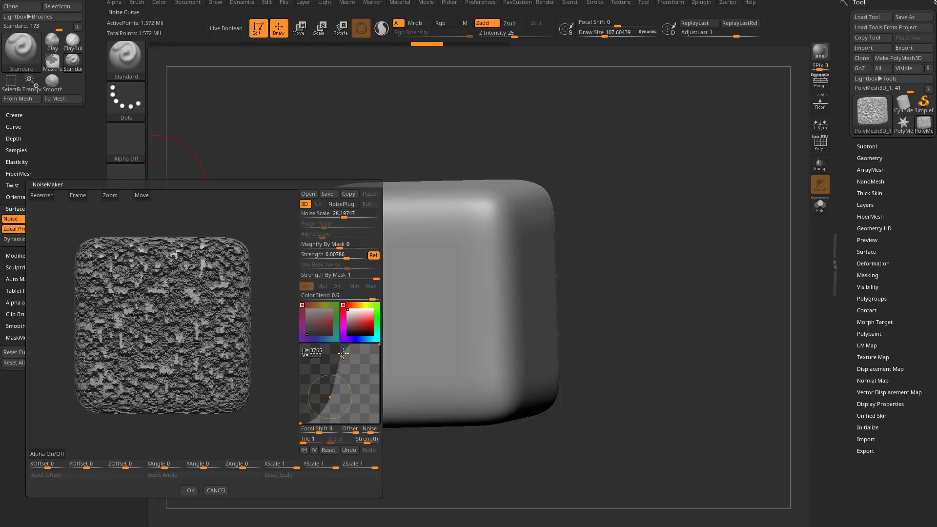
pyautogui.moveTo(343, 257); pyautogui.dragTo(340, 257)
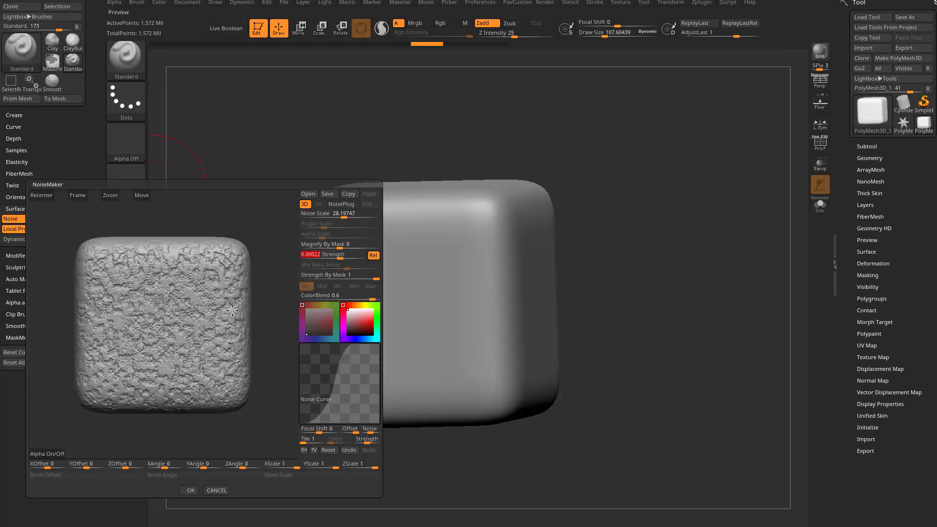
# Step: Apply the Snakeskin pattern as the NoisePlug of the brush noise
pyautogui.click(341, 204)
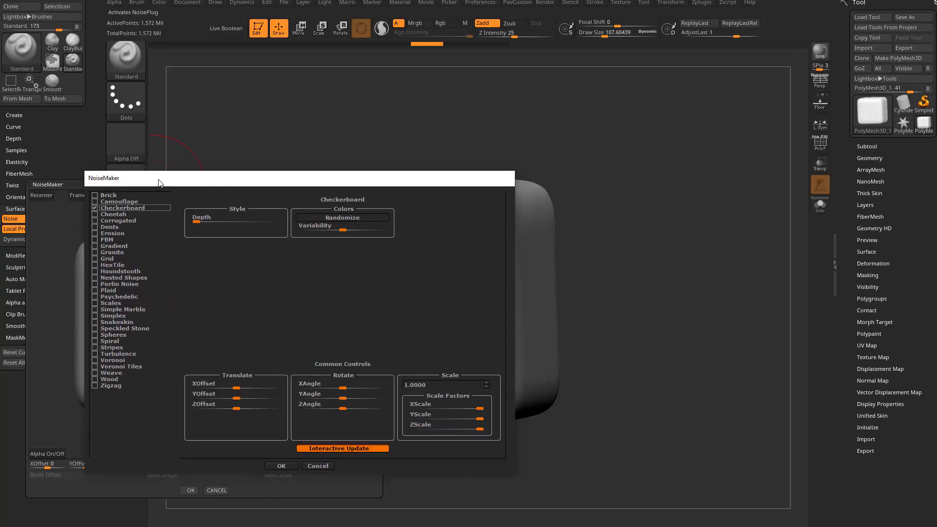
pyautogui.click(133, 322)
pyautogui.moveTo(355, 189); pyautogui.dragTo(564, 183)
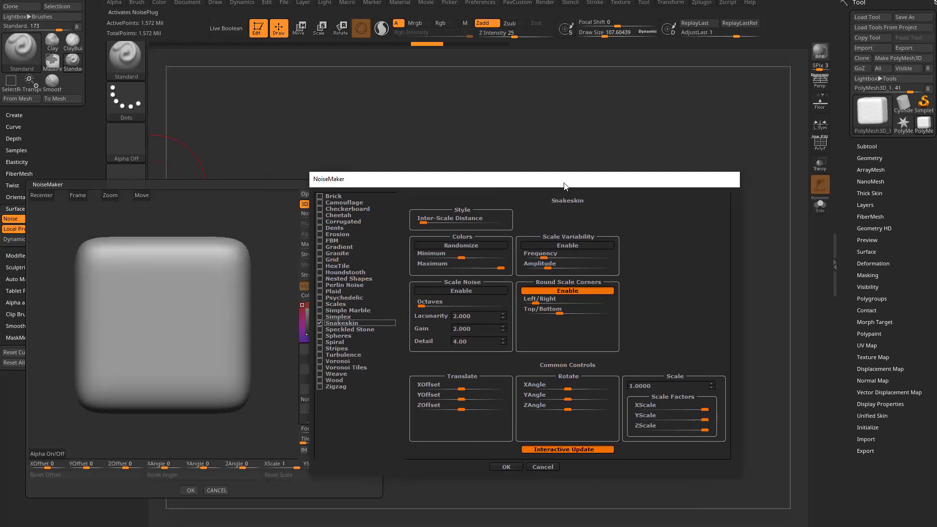
pyautogui.click(506, 466)
pyautogui.press('Return')
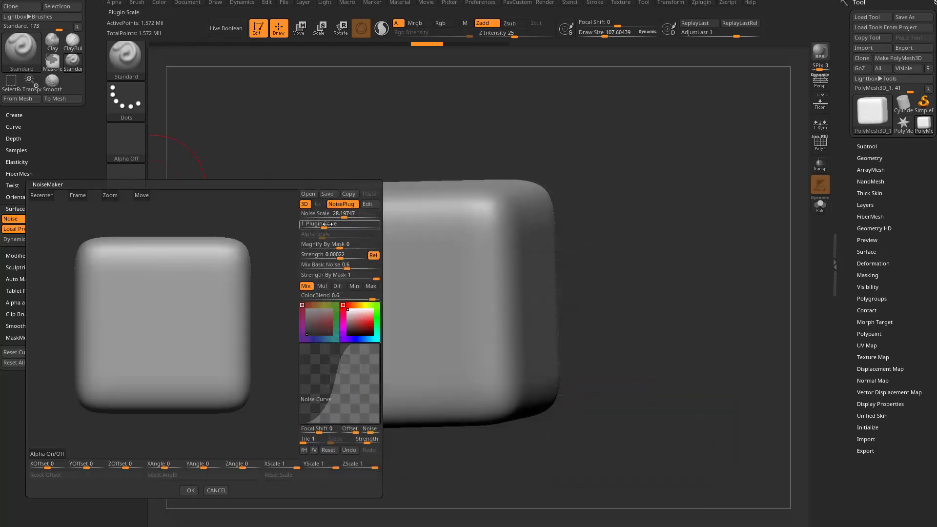
# Step: Set Plugin Scale to 0.13829, Strength to 0.02646 and Mix Basic Noise to 0, reset the noise curve, and accept the noise
pyautogui.moveTo(322, 224); pyautogui.dragTo(303, 266)
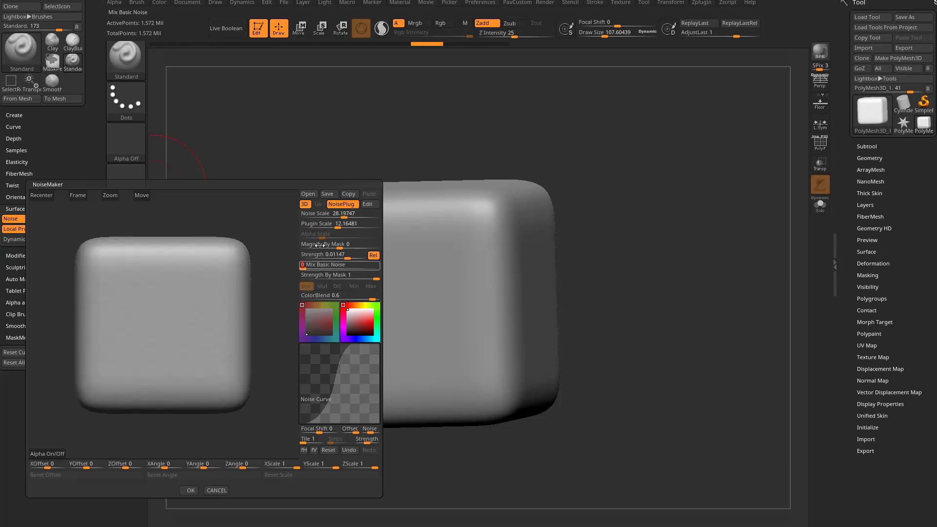
pyautogui.moveTo(328, 223); pyautogui.dragTo(350, 256)
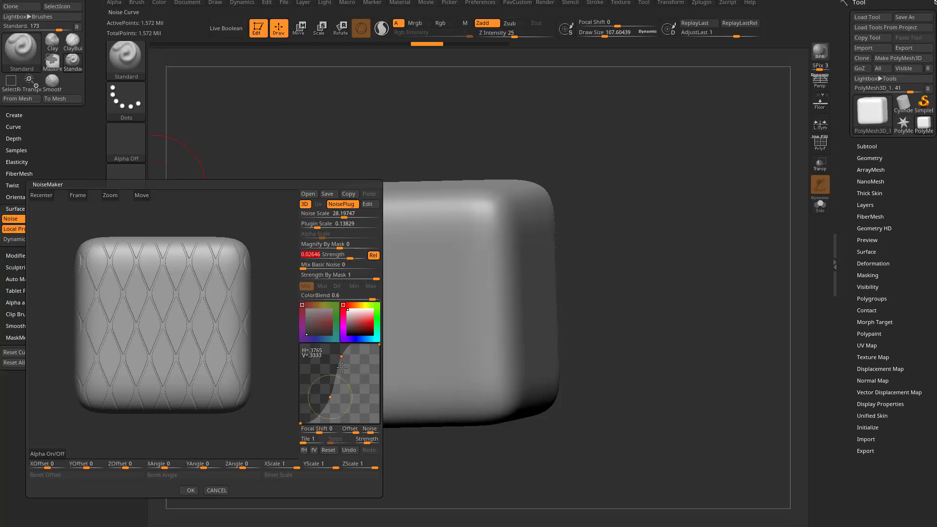
pyautogui.click(328, 450)
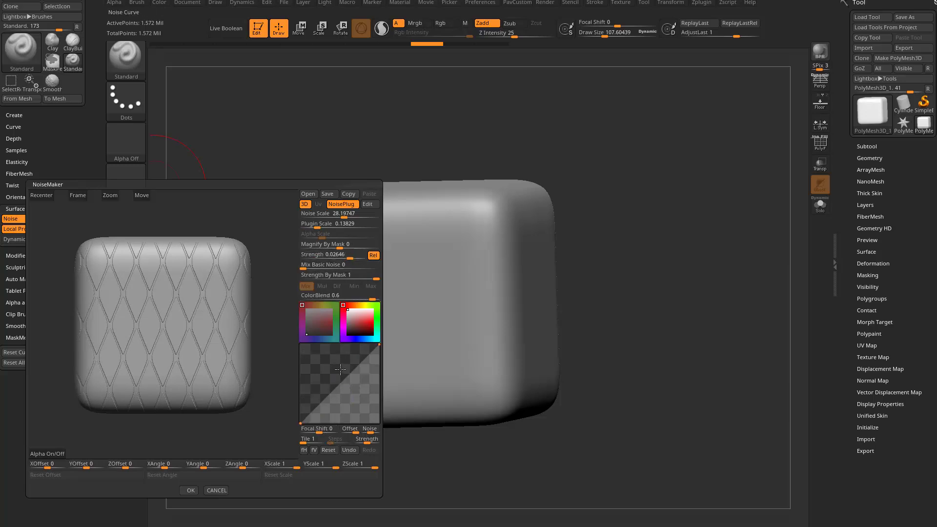
pyautogui.click(189, 490)
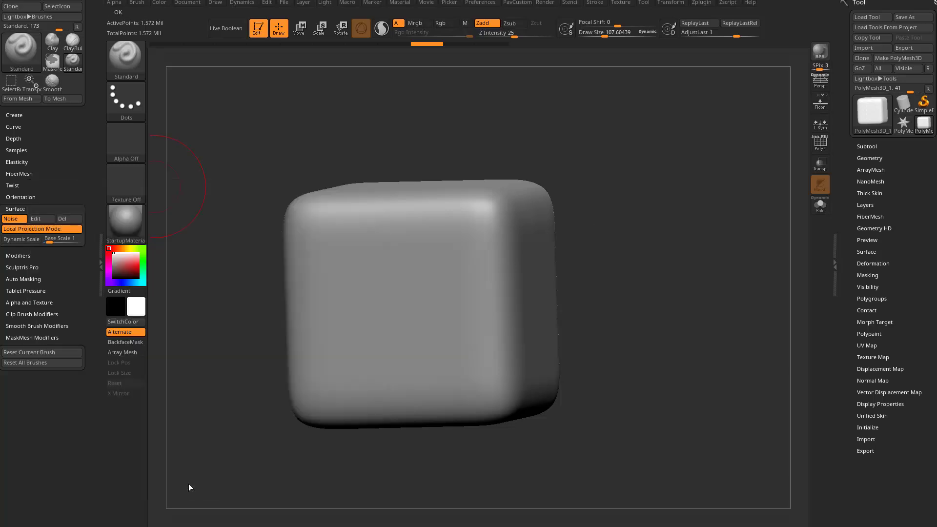
# Step: Sculpt snakeskin strokes on the front face and around the vertical edge onto the side face, and undo them
pyautogui.moveTo(417, 272)
pyautogui.mouseDown()
pyautogui.moveTo(375, 279)
pyautogui.moveTo(442, 337)
pyautogui.mouseUp()
pyautogui.moveTo(570, 273)
pyautogui.mouseDown()
pyautogui.moveTo(630, 238)
pyautogui.moveTo(698, 219)
pyautogui.mouseUp()
pyautogui.moveTo(376, 273); pyautogui.dragTo(434, 312)
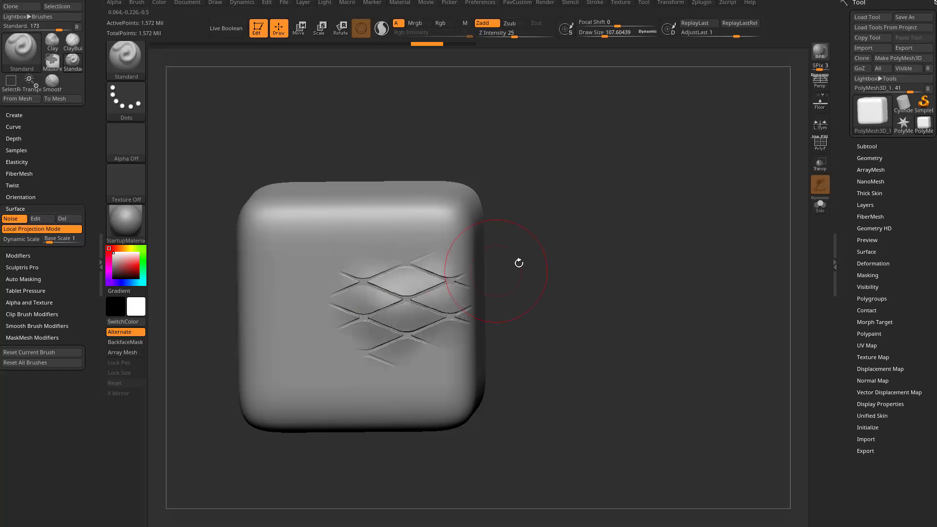
pyautogui.moveTo(518, 263); pyautogui.dragTo(629, 259)
pyautogui.moveTo(384, 282); pyautogui.dragTo(585, 268)
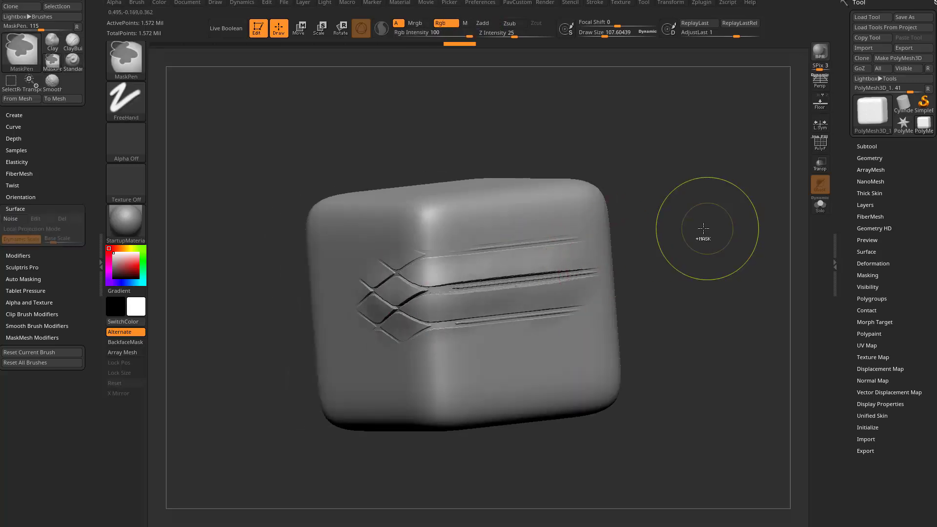
pyautogui.hotkey('ctrl', 'z')
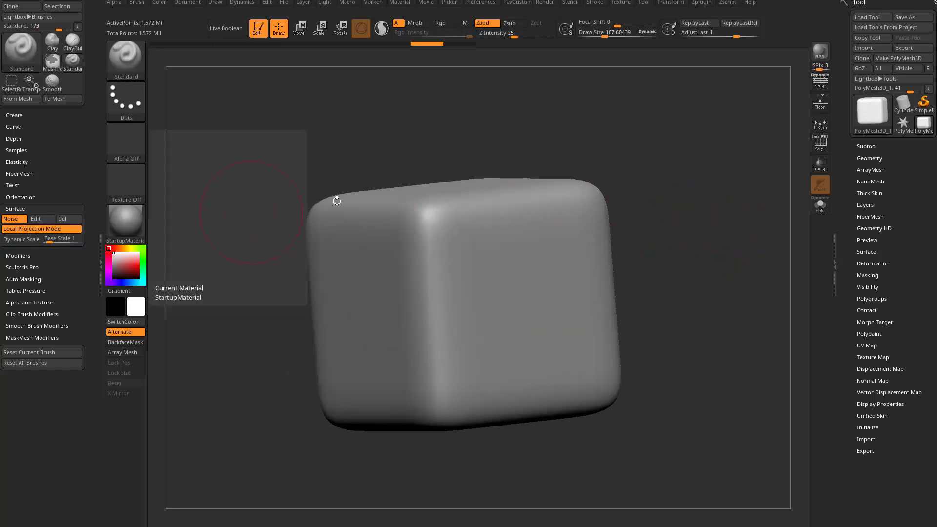
# Step: Enlarge the brush draw size to about 212 and sculpt snakeskin patches on two adjoining cube faces
pyautogui.moveTo(473, 146); pyautogui.dragTo(556, 136)
pyautogui.press('s')
pyautogui.moveTo(423, 266); pyautogui.dragTo(430, 266)
pyautogui.moveTo(343, 293)
pyautogui.mouseDown()
pyautogui.moveTo(391, 274)
pyautogui.moveTo(405, 278)
pyautogui.mouseUp()
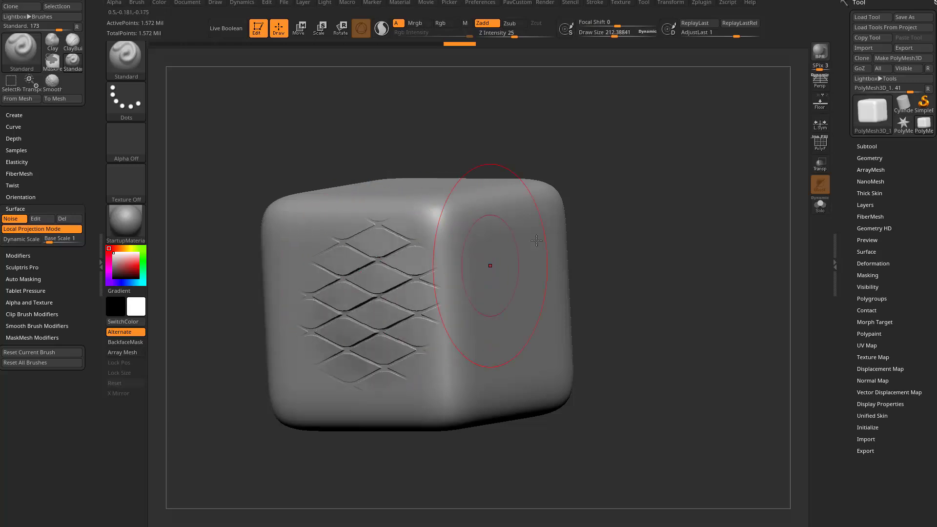
pyautogui.moveTo(634, 280); pyautogui.dragTo(568, 292)
pyautogui.moveTo(449, 286); pyautogui.dragTo(489, 280)
pyautogui.moveTo(591, 154); pyautogui.dragTo(659, 148)
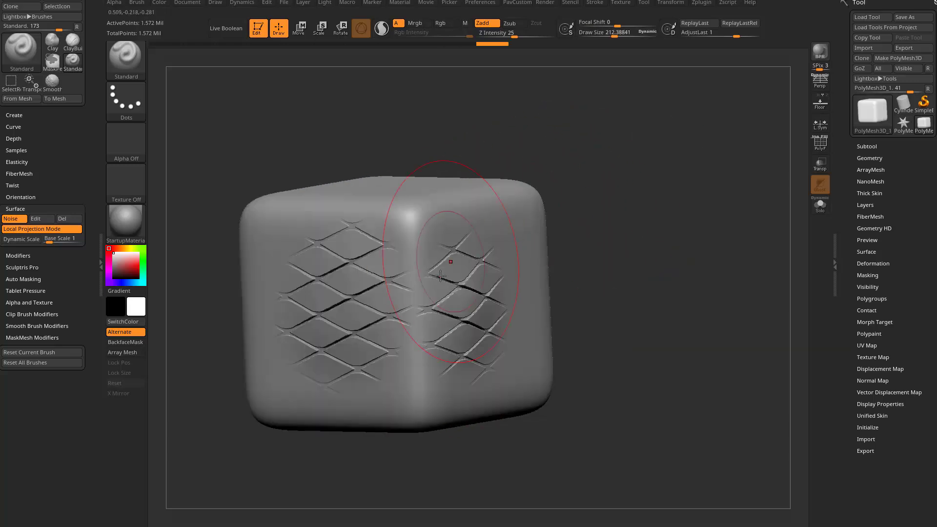
# Step: Sculpt overlapping snakeskin strokes onto the next face with a draw size of about 166, and undo the last stroke
pyautogui.press('s')
pyautogui.moveTo(444, 284); pyautogui.dragTo(423, 362)
pyautogui.moveTo(629, 233); pyautogui.dragTo(568, 237)
pyautogui.moveTo(549, 239)
pyautogui.mouseDown()
pyautogui.moveTo(588, 328)
pyautogui.moveTo(603, 239)
pyautogui.mouseUp()
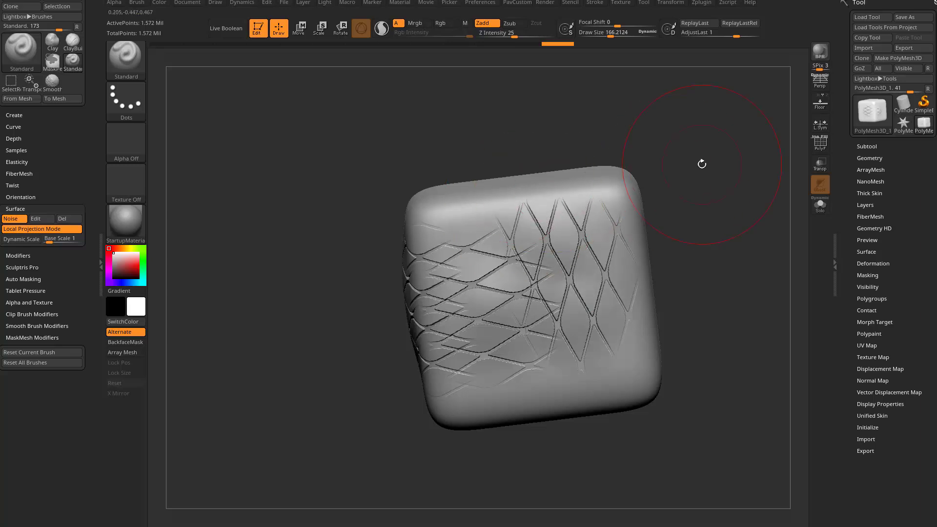
pyautogui.moveTo(701, 163); pyautogui.dragTo(606, 217)
pyautogui.hotkey('ctrl', 'z')
# Step: Sculpt snakeskin strokes on the side and top faces of the cube
pyautogui.moveTo(492, 330)
pyautogui.mouseDown()
pyautogui.moveTo(507, 336)
pyautogui.moveTo(517, 297)
pyautogui.mouseUp()
pyautogui.moveTo(653, 234)
pyautogui.mouseDown()
pyautogui.moveTo(616, 302)
pyautogui.moveTo(570, 317)
pyautogui.mouseUp()
pyautogui.moveTo(386, 253)
pyautogui.mouseDown()
pyautogui.moveTo(317, 260)
pyautogui.moveTo(370, 210)
pyautogui.mouseUp()
pyautogui.moveTo(547, 205)
pyautogui.mouseDown()
pyautogui.moveTo(616, 203)
pyautogui.moveTo(621, 221)
pyautogui.moveTo(606, 251)
pyautogui.mouseUp()
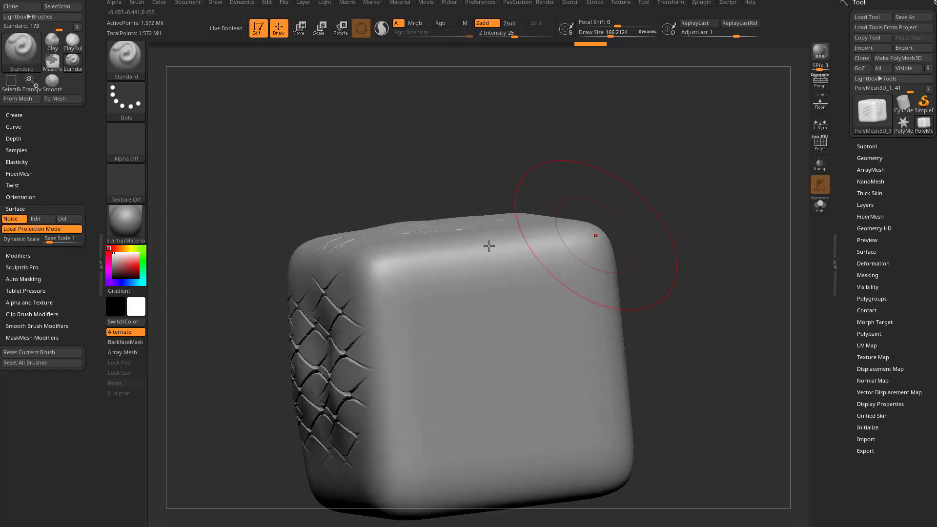
pyautogui.moveTo(202, 154); pyautogui.dragTo(205, 112)
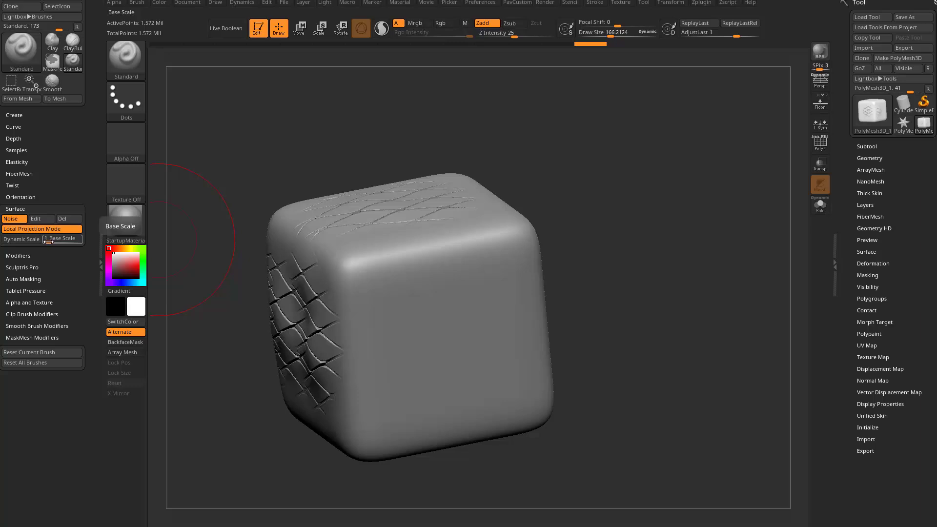
# Step: Set the noise Base Scale to 0.5 and sculpt on the blank front face, reducing the draw size to about 126
pyautogui.moveTo(48, 241); pyautogui.dragTo(83, 241)
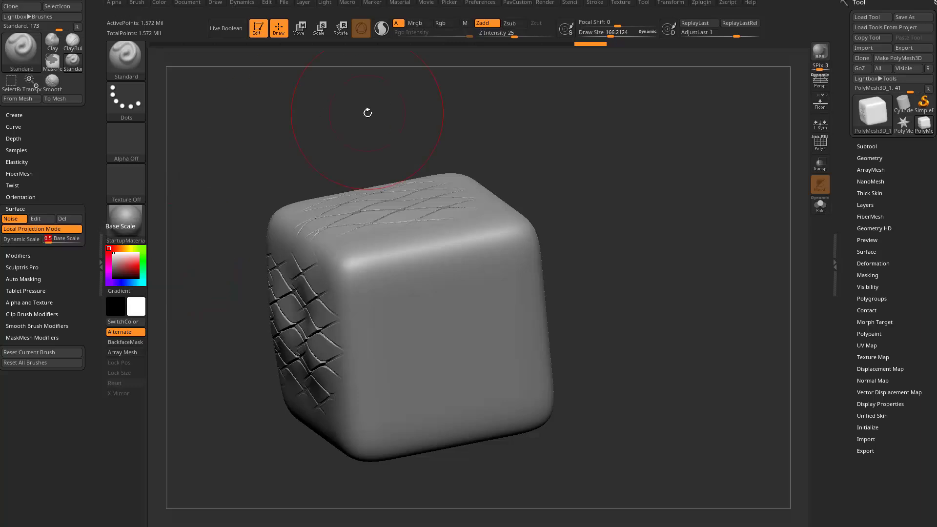
pyautogui.moveTo(367, 113); pyautogui.dragTo(358, 84)
pyautogui.moveTo(416, 296)
pyautogui.mouseDown()
pyautogui.moveTo(433, 278)
pyautogui.moveTo(470, 293)
pyautogui.mouseUp()
pyautogui.press('s')
pyautogui.moveTo(511, 322); pyautogui.dragTo(503, 322)
pyautogui.moveTo(433, 399); pyautogui.dragTo(517, 371)
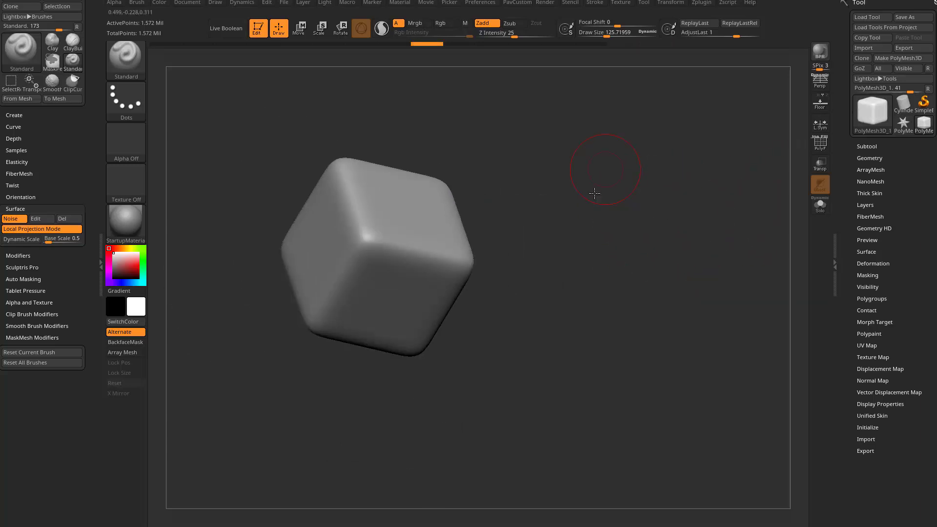
# Step: Face the cube's front and cut off one upper corner diagonally with the ClipCurve brush
pyautogui.moveTo(594, 193); pyautogui.dragTo(629, 205)
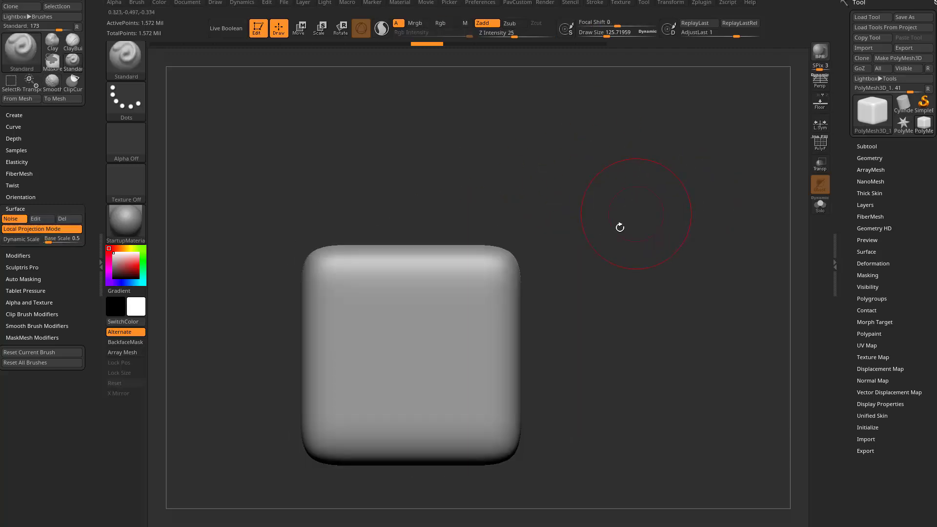
pyautogui.hotkey('ctrl', 'shift')
pyautogui.keyDown('ctrl'); pyautogui.keyDown('shift'); pyautogui.moveTo(374, 183); pyautogui.dragTo(575, 425); pyautogui.keyUp('shift'); pyautogui.keyUp('ctrl')
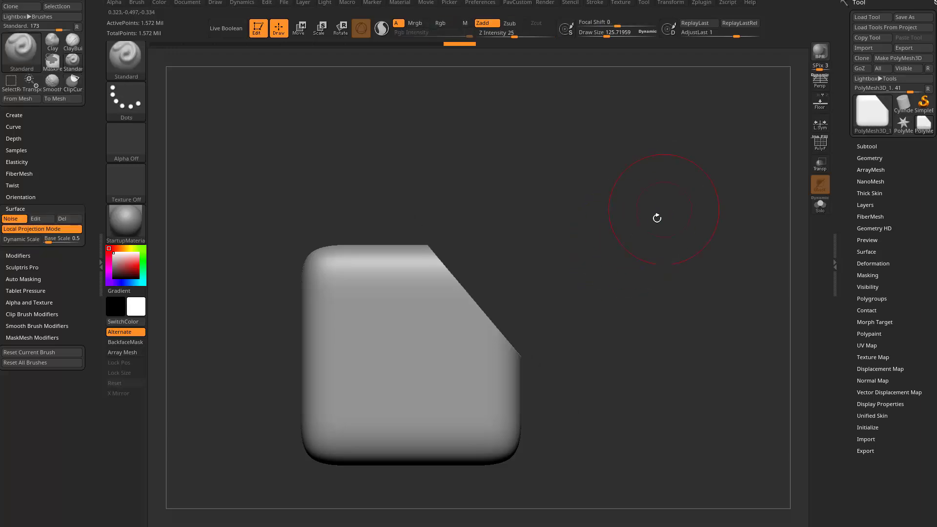
# Step: Turn on the polyframe display and clip the cube along the same diagonal at a 140-degree angle
pyautogui.moveTo(659, 216); pyautogui.dragTo(793, 152)
pyautogui.hotkey('shift', 'f')
pyautogui.moveTo(692, 198); pyautogui.dragTo(502, 247)
pyautogui.moveTo(404, 212)
pyautogui.keyDown('ctrl'); pyautogui.keyDown('shift'); pyautogui.mouseDown()
pyautogui.moveTo(549, 359)
pyautogui.moveTo(569, 409)
pyautogui.mouseUp(); pyautogui.keyUp('shift'); pyautogui.keyUp('ctrl')
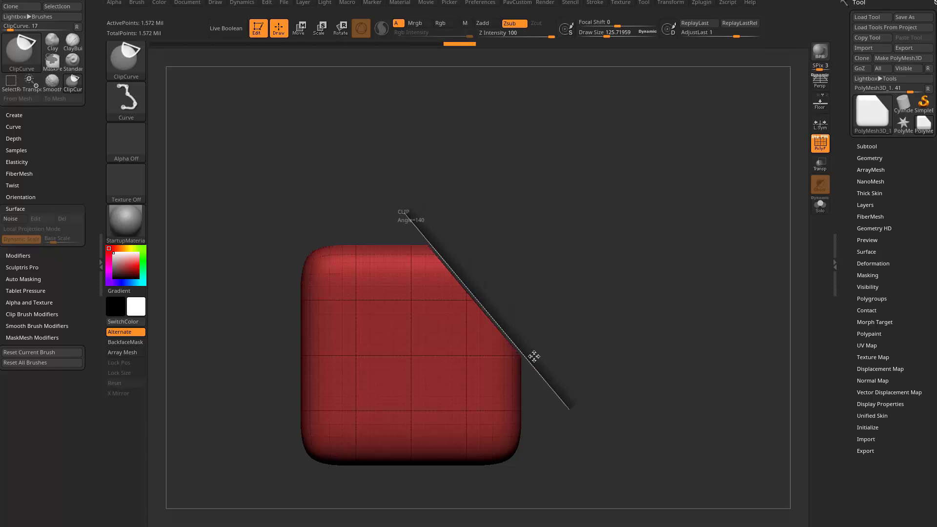
pyautogui.moveTo(617, 211); pyautogui.dragTo(617, 224)
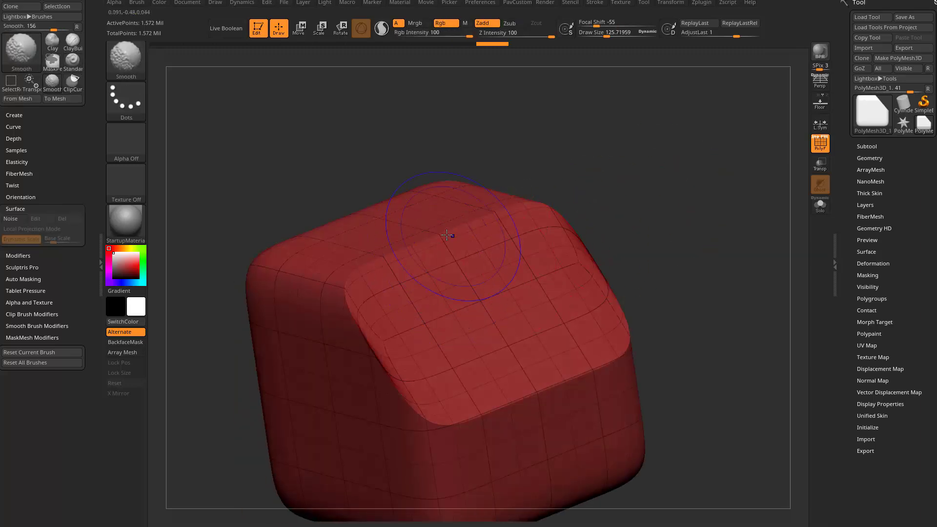
# Step: Turn off the polyframe display and sculpt snakeskin strokes on the clipped cube's slanted, front and side faces
pyautogui.click(820, 143)
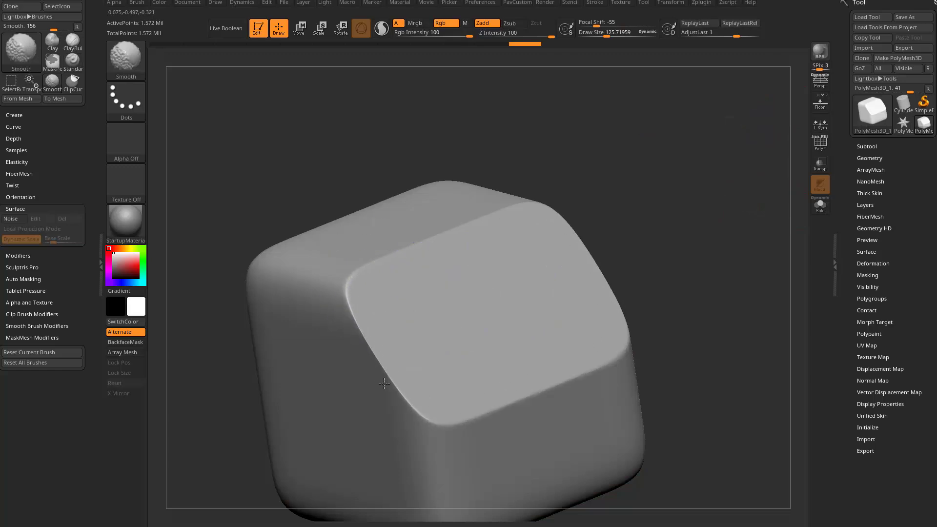
pyautogui.moveTo(692, 273)
pyautogui.mouseDown()
pyautogui.moveTo(675, 199)
pyautogui.moveTo(307, 355)
pyautogui.moveTo(339, 368)
pyautogui.moveTo(349, 327)
pyautogui.mouseUp()
pyautogui.moveTo(588, 221); pyautogui.dragTo(531, 264)
pyautogui.moveTo(413, 315)
pyautogui.mouseDown()
pyautogui.moveTo(460, 320)
pyautogui.moveTo(515, 273)
pyautogui.mouseUp()
pyautogui.moveTo(636, 248); pyautogui.dragTo(617, 200)
pyautogui.moveTo(470, 378)
pyautogui.mouseDown()
pyautogui.moveTo(524, 366)
pyautogui.moveTo(477, 372)
pyautogui.moveTo(488, 341)
pyautogui.mouseUp()
pyautogui.moveTo(640, 232)
pyautogui.mouseDown()
pyautogui.moveTo(642, 253)
pyautogui.moveTo(667, 245)
pyautogui.moveTo(444, 288)
pyautogui.mouseUp()
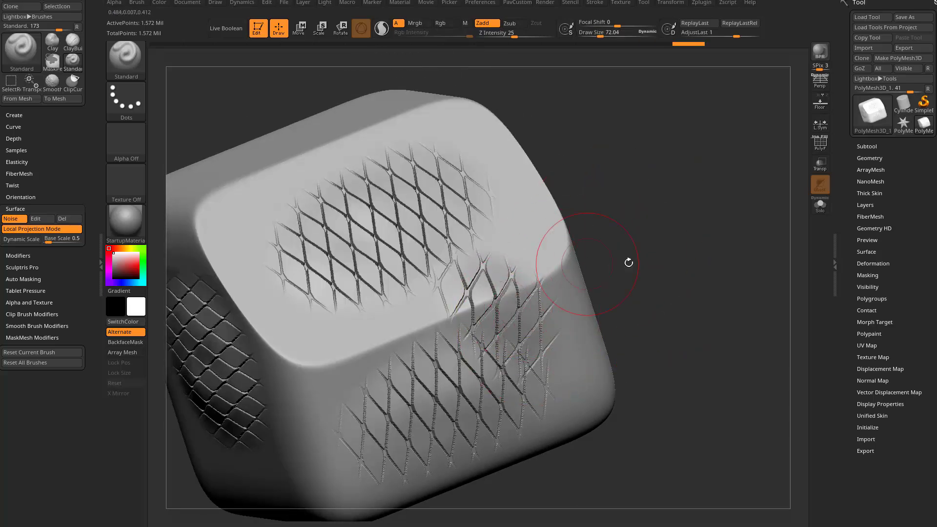
# Step: Sculpt a snakeskin stroke over the slanted face's upper edge and undo all the strokes on the clipped cube
pyautogui.moveTo(627, 262); pyautogui.dragTo(553, 196)
pyautogui.hotkey('ctrl', 'z')
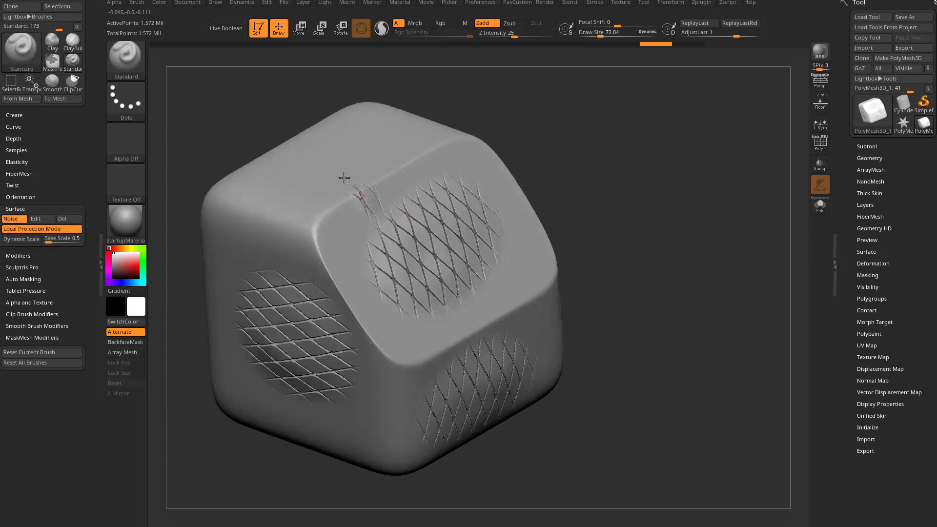
pyautogui.moveTo(542, 140); pyautogui.dragTo(548, 191)
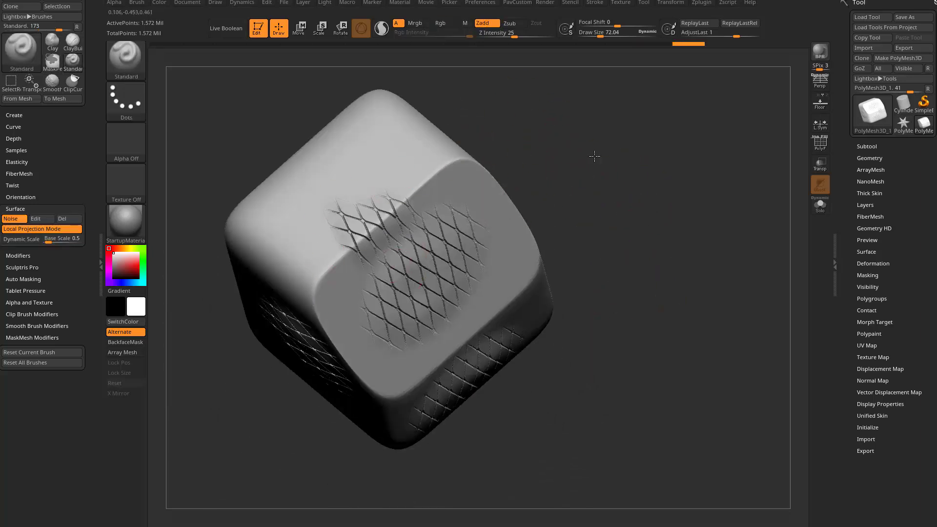
pyautogui.moveTo(594, 156); pyautogui.dragTo(602, 175)
pyautogui.hotkey('ctrl', 'z')
pyautogui.hotkey('ctrl', 'z')
pyautogui.hotkey('ctrl', 'z')
pyautogui.hotkey('ctrl', 'z')
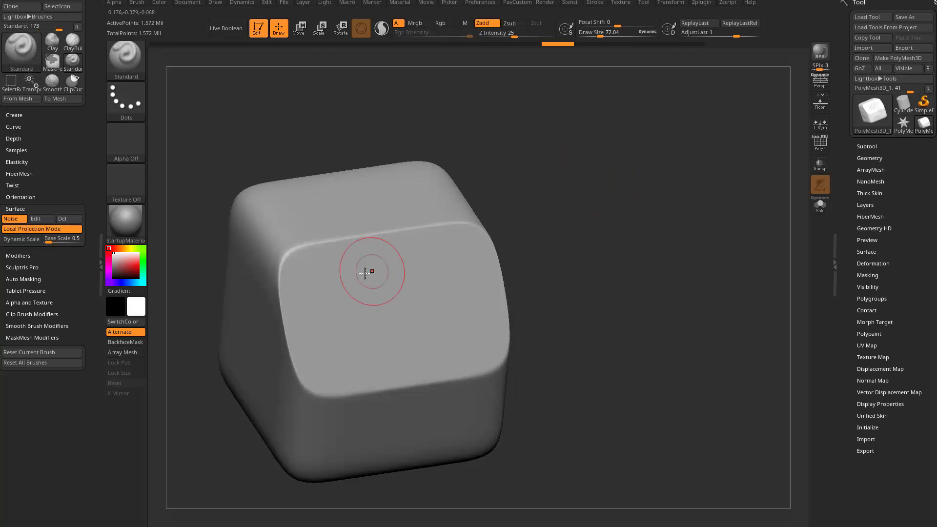
# Step: Raise the draw size to about 140, try a snakeskin stroke across the slanted face's side edge and undo it
pyautogui.moveTo(265, 338); pyautogui.dragTo(350, 310)
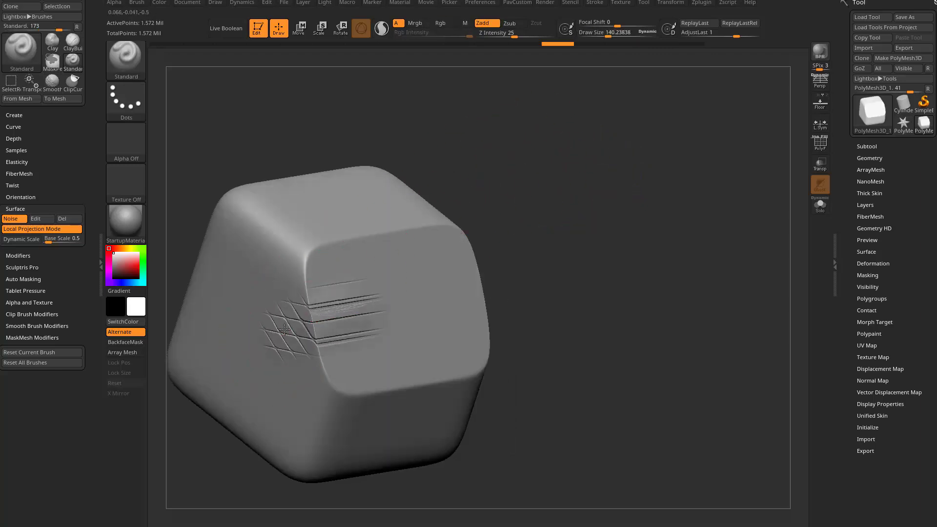
pyautogui.hotkey('ctrl', 'z')
pyautogui.hotkey('ctrl', 'z')
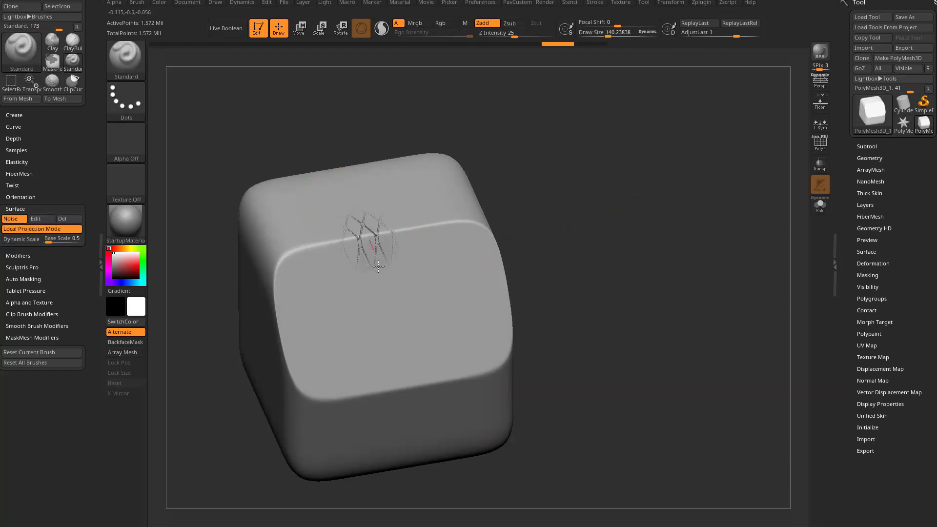
# Step: Sculpt snakeskin strokes straight down from the top face over the slanted face to the front face and undo them
pyautogui.moveTo(378, 267); pyautogui.dragTo(398, 327)
pyautogui.moveTo(573, 205)
pyautogui.mouseDown()
pyautogui.moveTo(531, 187)
pyautogui.moveTo(600, 191)
pyautogui.mouseUp()
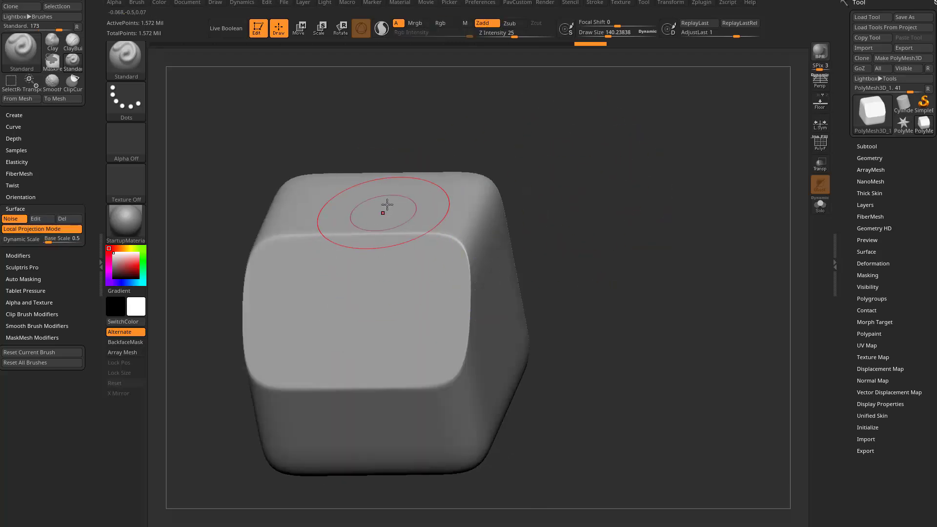
pyautogui.moveTo(385, 207); pyautogui.dragTo(375, 432)
pyautogui.moveTo(594, 230)
pyautogui.mouseDown()
pyautogui.moveTo(596, 192)
pyautogui.moveTo(612, 249)
pyautogui.mouseUp()
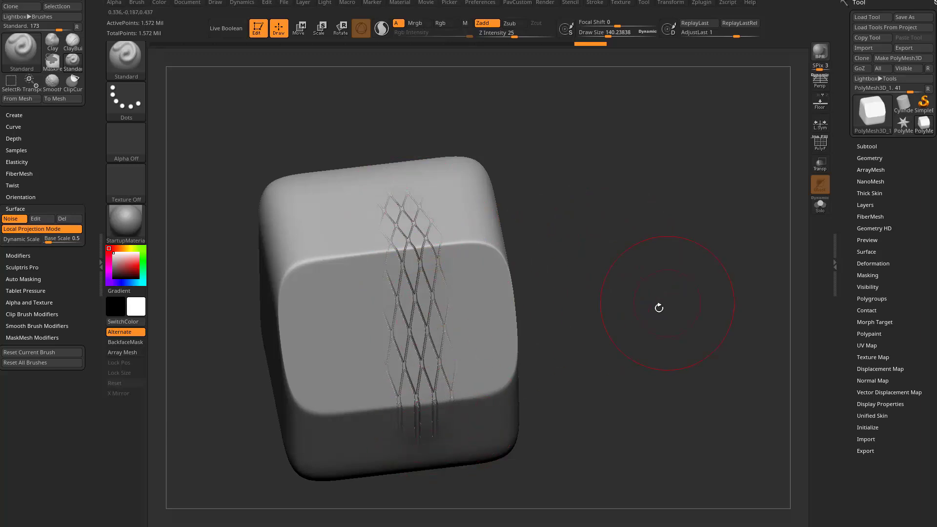
pyautogui.keyDown('shift'); pyautogui.moveTo(529, 180); pyautogui.dragTo(575, 157); pyautogui.keyUp('shift')
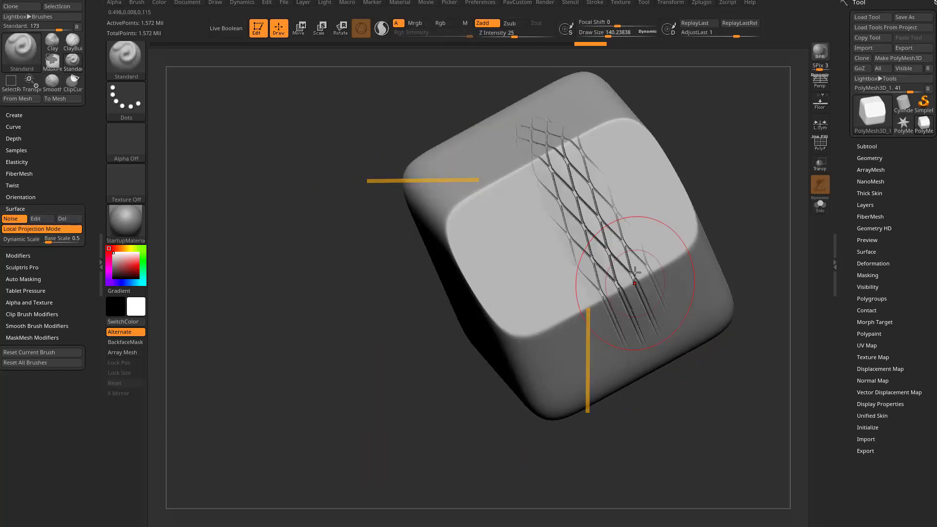
pyautogui.hotkey('ctrl', 'z')
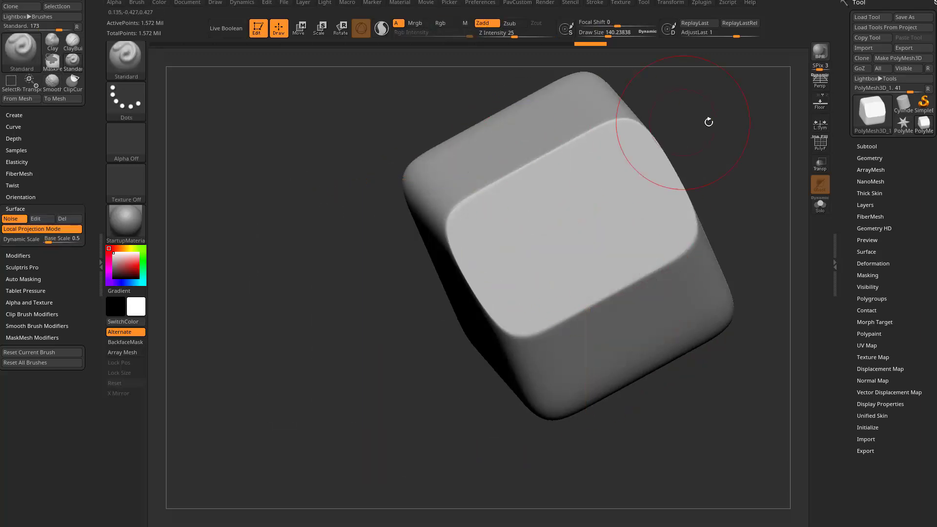
# Step: Try snakeskin strokes running diagonally over the slanted face's upper edge from a turned view and undo them
pyautogui.keyDown('shift'); pyautogui.moveTo(708, 122); pyautogui.dragTo(743, 92); pyautogui.keyUp('shift')
pyautogui.keyDown('alt'); pyautogui.moveTo(627, 144); pyautogui.dragTo(546, 212); pyautogui.keyUp('alt')
pyautogui.moveTo(480, 222); pyautogui.dragTo(449, 255, button='right')
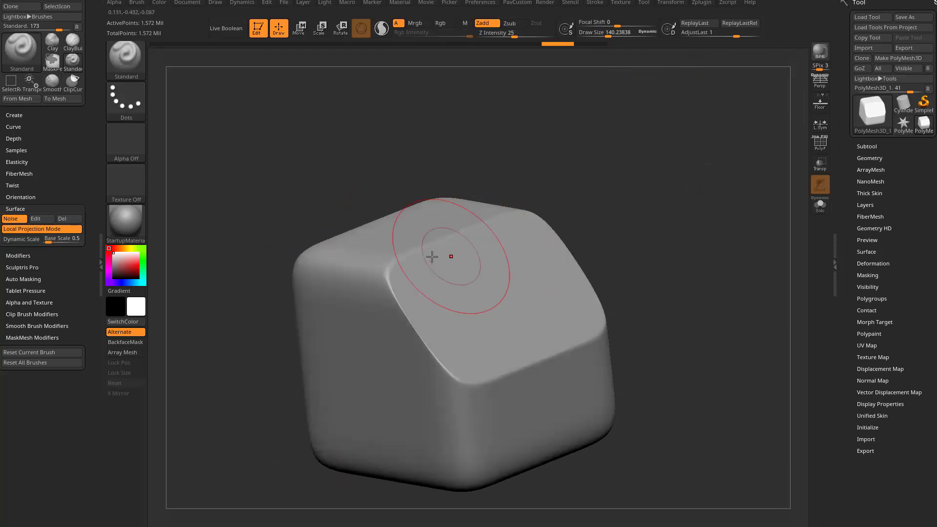
pyautogui.moveTo(416, 235); pyautogui.dragTo(488, 305)
pyautogui.moveTo(562, 301); pyautogui.dragTo(544, 321, button='right')
pyautogui.moveTo(476, 297); pyautogui.dragTo(524, 386)
pyautogui.moveTo(608, 253); pyautogui.dragTo(533, 236)
pyautogui.hotkey('ctrl', 'z')
pyautogui.hotkey('ctrl', 'z')
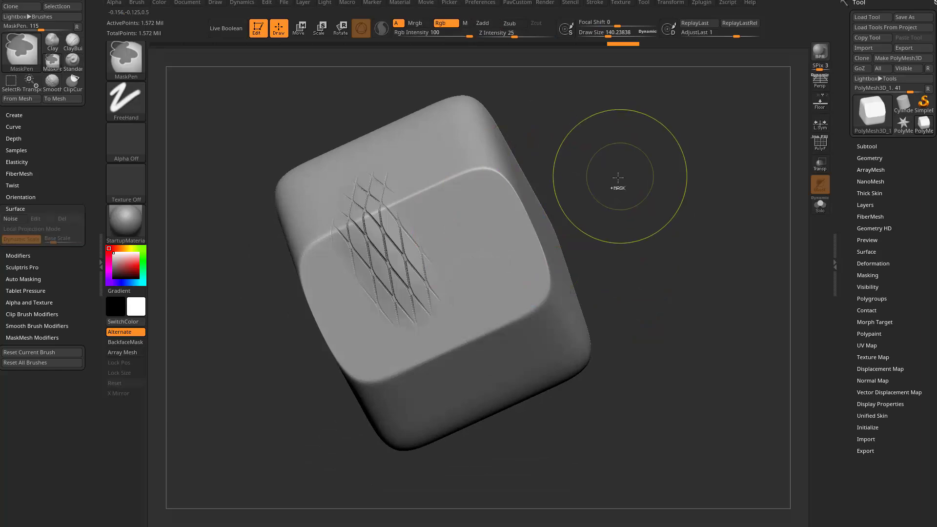
# Step: Sculpt one long snakeskin stroke from the top face across the slanted face and down onto the front face
pyautogui.moveTo(616, 188); pyautogui.dragTo(580, 187)
pyautogui.moveTo(370, 190); pyautogui.dragTo(439, 321)
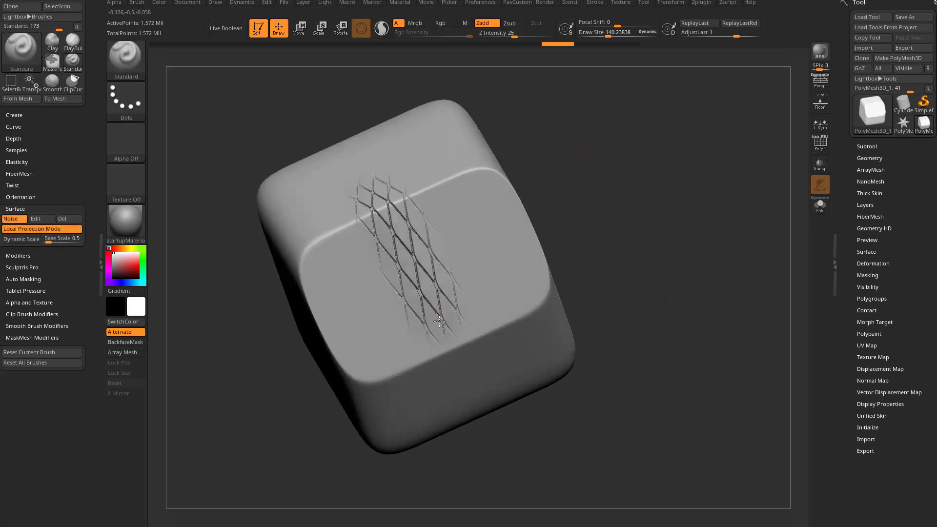
pyautogui.moveTo(471, 399); pyautogui.dragTo(472, 403)
pyautogui.moveTo(594, 297)
pyautogui.mouseDown()
pyautogui.moveTo(642, 261)
pyautogui.moveTo(643, 243)
pyautogui.mouseUp()
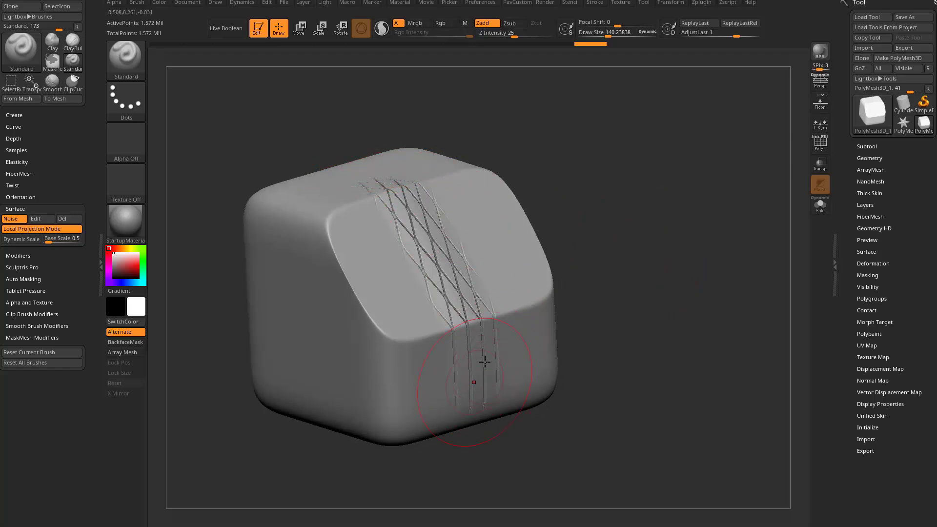
pyautogui.moveTo(612, 253)
pyautogui.mouseDown()
pyautogui.moveTo(628, 277)
pyautogui.moveTo(607, 288)
pyautogui.moveTo(623, 301)
pyautogui.moveTo(632, 282)
pyautogui.mouseUp()
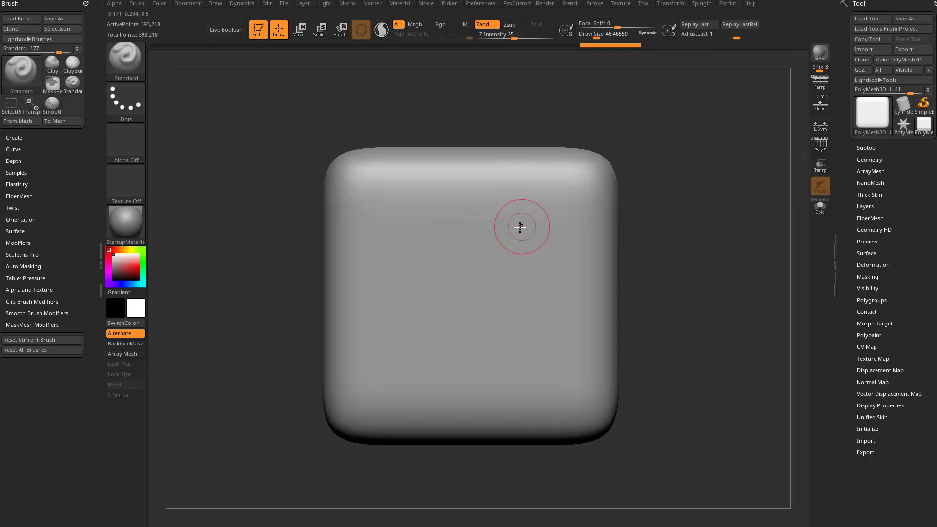
# Step: Choose the Pattern01 brush, raise the draw size to about 161 and sculpt its pattern on the cube's front face
pyautogui.press('b')
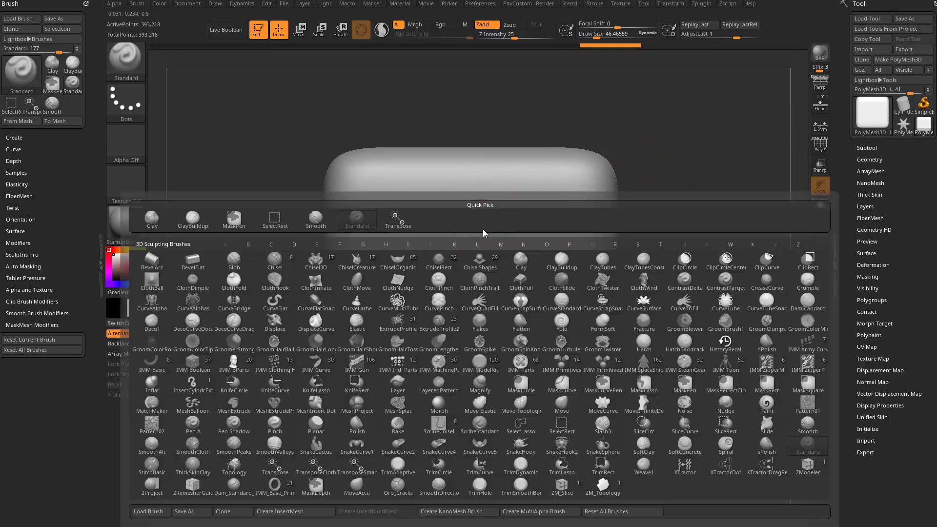
pyautogui.press('p')
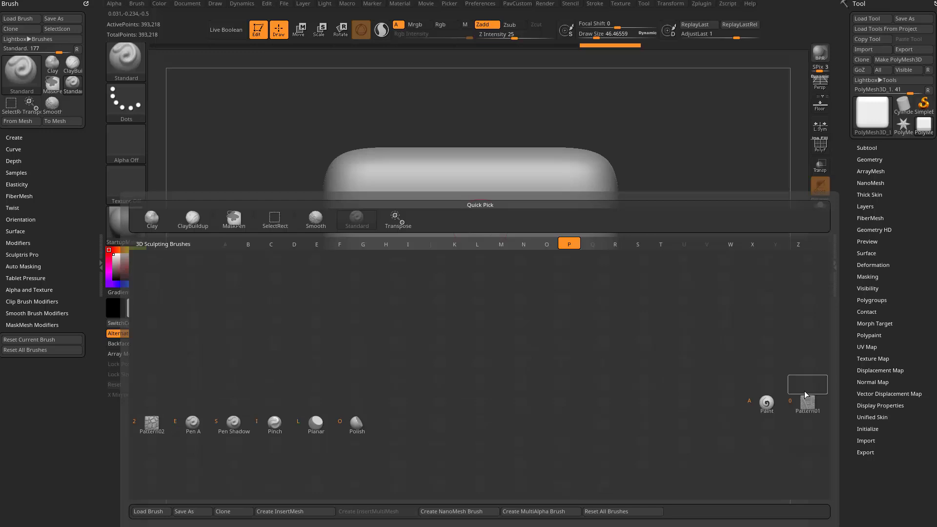
pyautogui.click(808, 409)
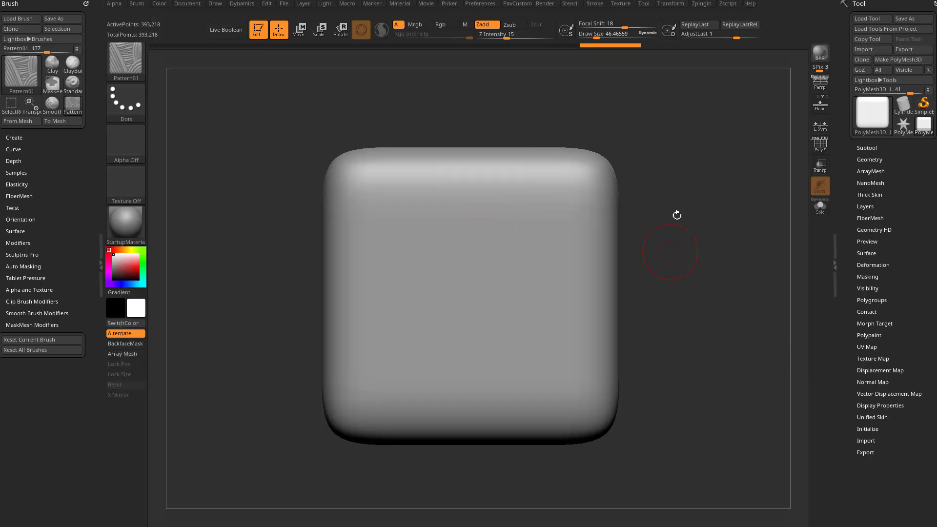
pyautogui.press('s')
pyautogui.moveTo(440, 297)
pyautogui.mouseDown()
pyautogui.moveTo(419, 273)
pyautogui.moveTo(444, 246)
pyautogui.mouseUp()
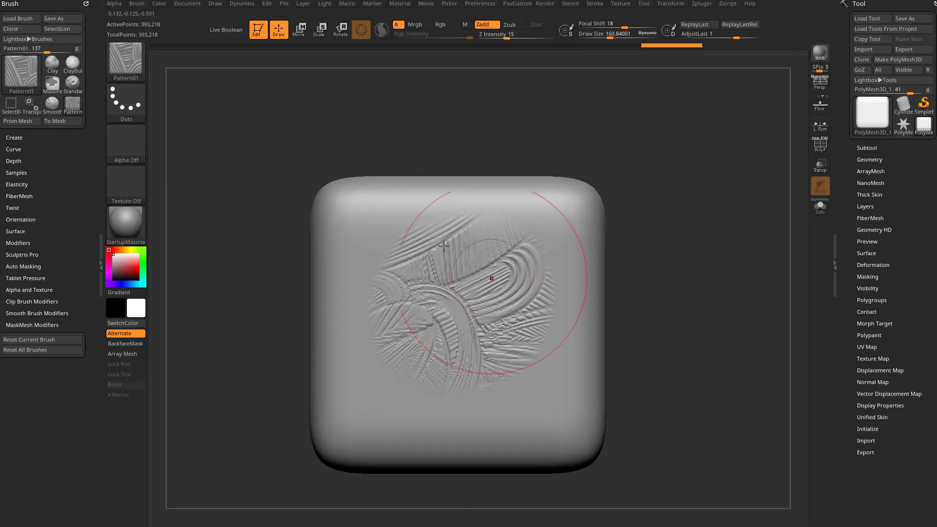
# Step: Examine the Pattern01 brush's surface noise settings in NoiseMaker and leave them unchanged
pyautogui.click(16, 232)
pyautogui.click(17, 241)
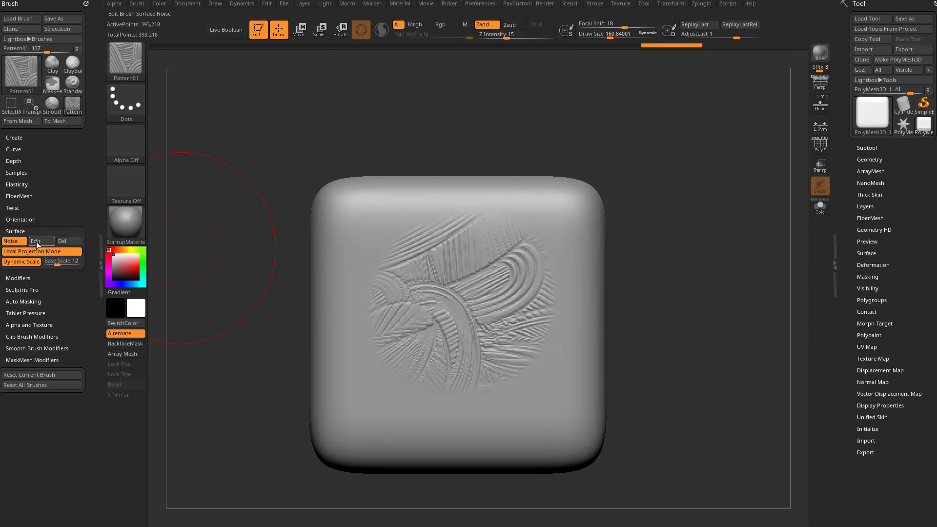
pyautogui.click(37, 243)
pyautogui.click(214, 490)
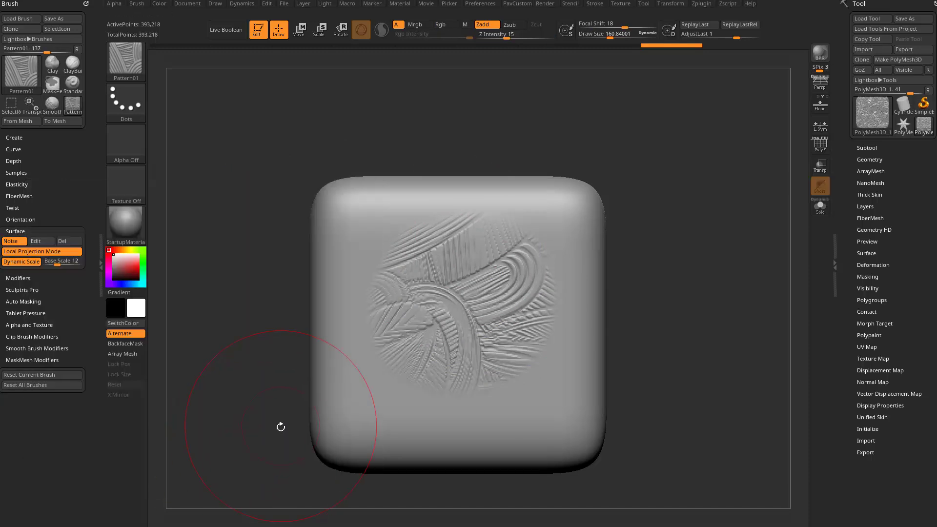
# Step: Sculpt the Pattern01 pattern on the cube's adjacent side face
pyautogui.moveTo(684, 255); pyautogui.dragTo(634, 256)
pyautogui.moveTo(503, 259)
pyautogui.mouseDown()
pyautogui.moveTo(521, 360)
pyautogui.moveTo(537, 313)
pyautogui.moveTo(623, 364)
pyautogui.mouseUp()
pyautogui.moveTo(727, 253)
pyautogui.mouseDown()
pyautogui.moveTo(843, 188)
pyautogui.moveTo(680, 227)
pyautogui.moveTo(669, 222)
pyautogui.mouseUp()
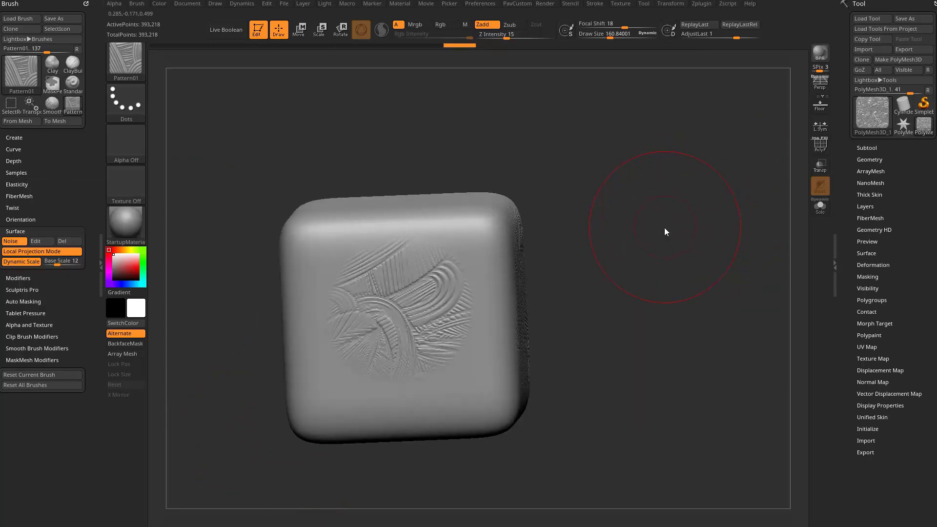
# Step: Sculpt a stone pattern with the Pattern02 brush on a blank cube face and inspect its surface noise in NoiseMaker
pyautogui.press('b')
pyautogui.press('p')
pyautogui.click(261, 424)
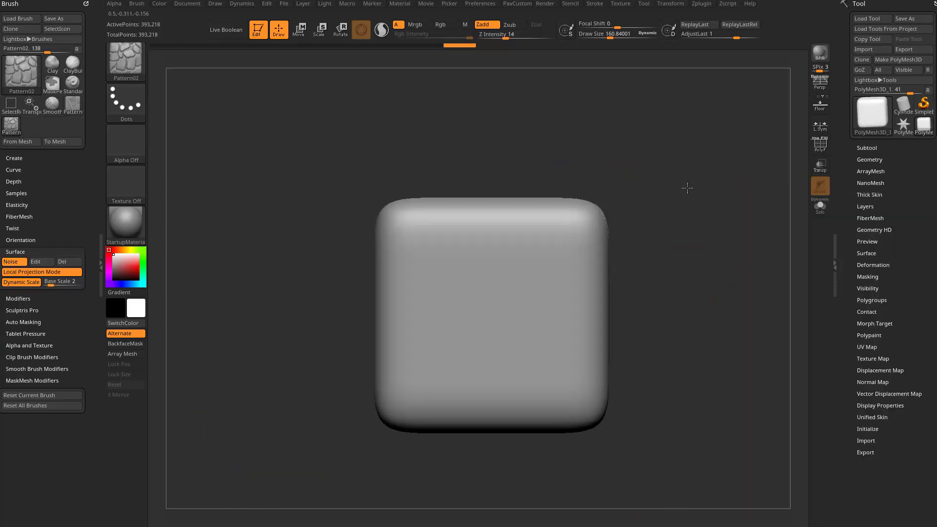
pyautogui.moveTo(457, 327)
pyautogui.mouseDown()
pyautogui.moveTo(518, 275)
pyautogui.moveTo(468, 279)
pyautogui.moveTo(534, 281)
pyautogui.mouseUp()
pyautogui.keyDown('alt'); pyautogui.moveTo(674, 246); pyautogui.dragTo(641, 263); pyautogui.keyUp('alt')
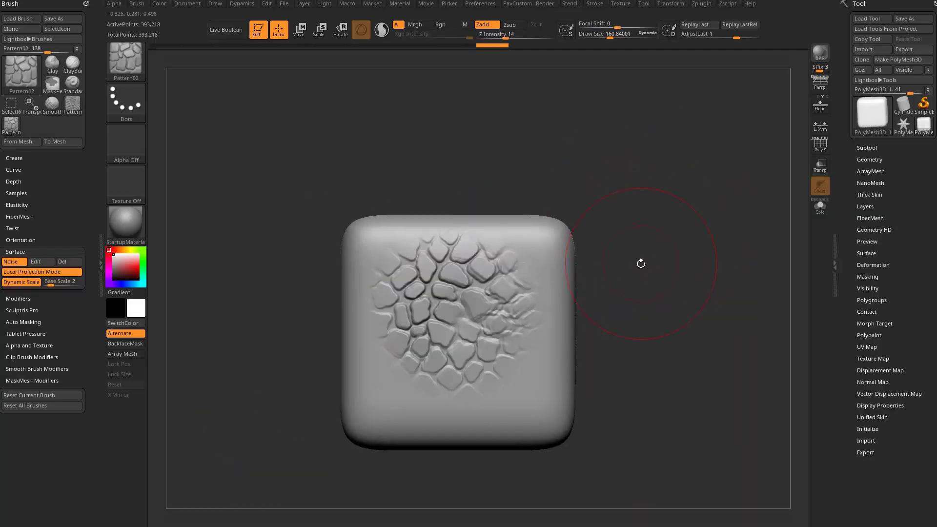
pyautogui.click(41, 262)
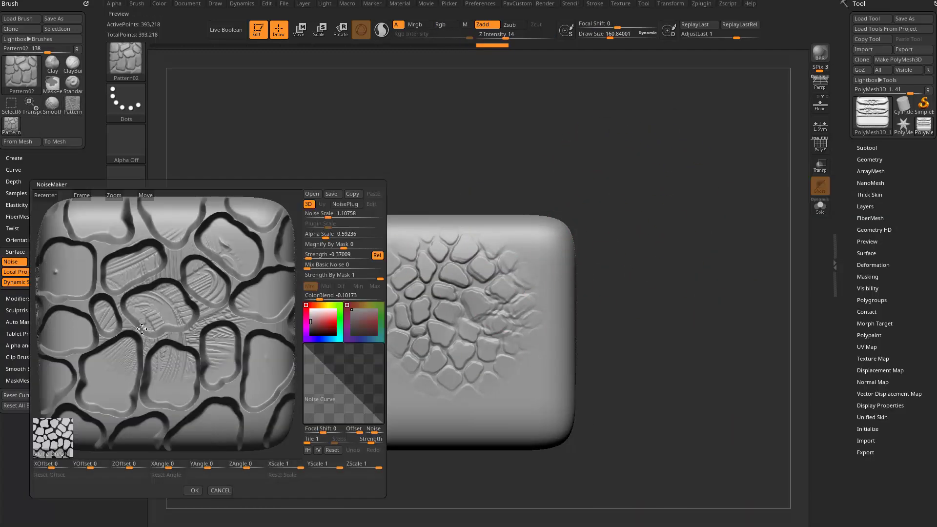
pyautogui.click(221, 490)
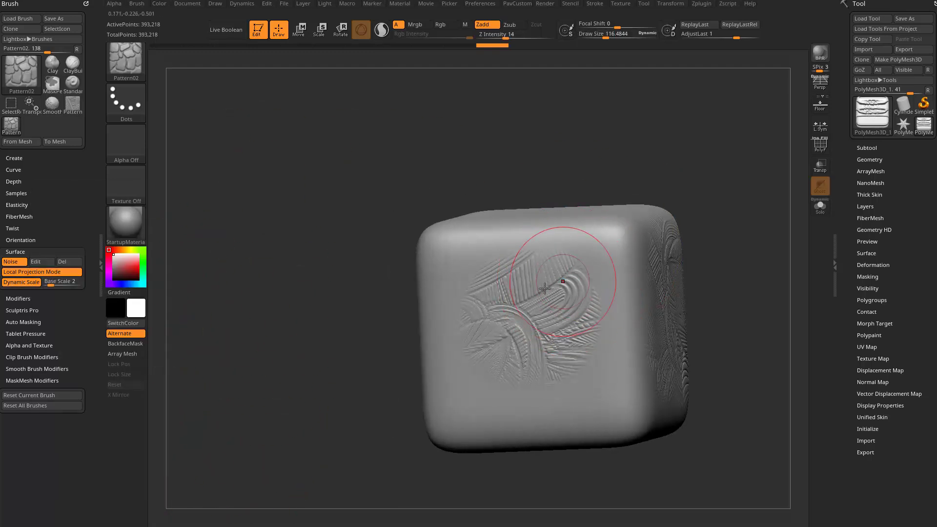
# Step: Sculpt Pattern02 stones at draw size about 116 over the upper part of the Pattern01 area and onto the top face
pyautogui.moveTo(515, 261); pyautogui.dragTo(566, 266)
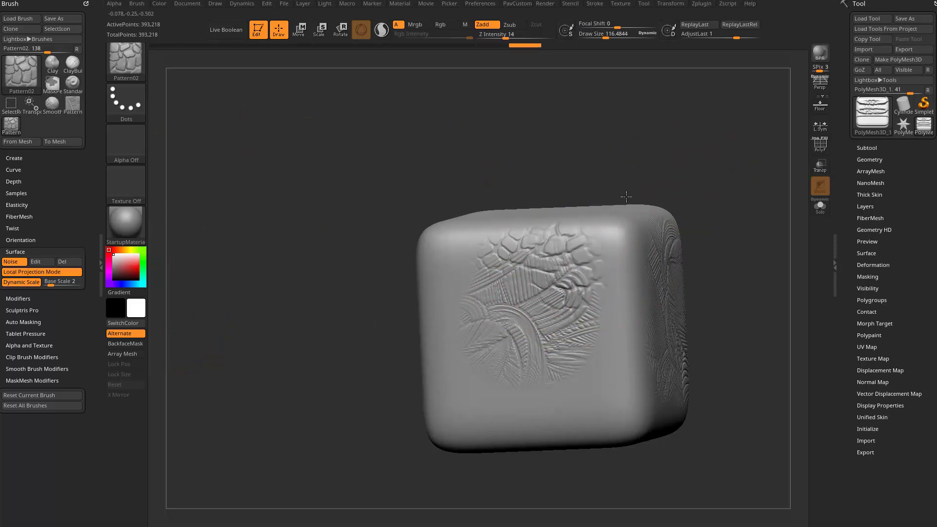
pyautogui.moveTo(629, 195); pyautogui.dragTo(651, 258)
pyautogui.moveTo(480, 242)
pyautogui.mouseDown()
pyautogui.moveTo(451, 212)
pyautogui.moveTo(488, 193)
pyautogui.mouseUp()
pyautogui.moveTo(683, 234)
pyautogui.mouseDown()
pyautogui.moveTo(707, 180)
pyautogui.moveTo(696, 228)
pyautogui.moveTo(744, 301)
pyautogui.mouseUp()
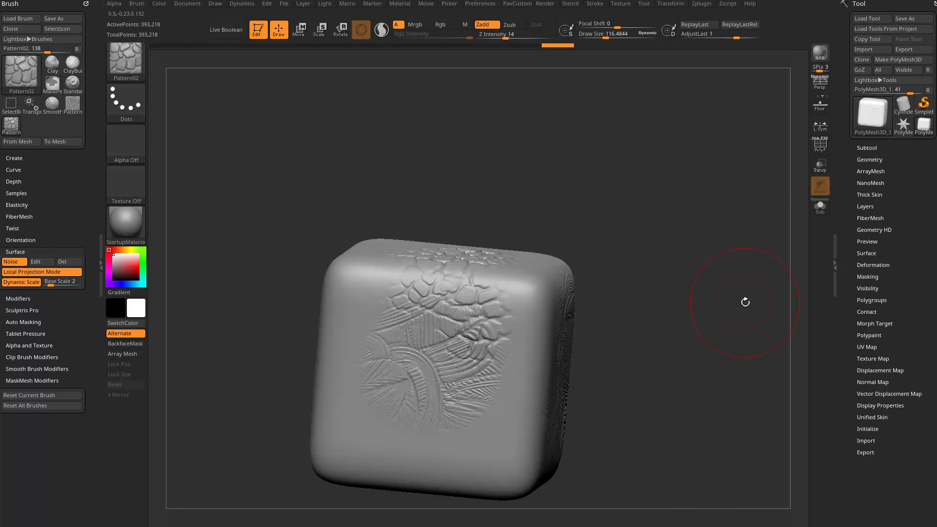
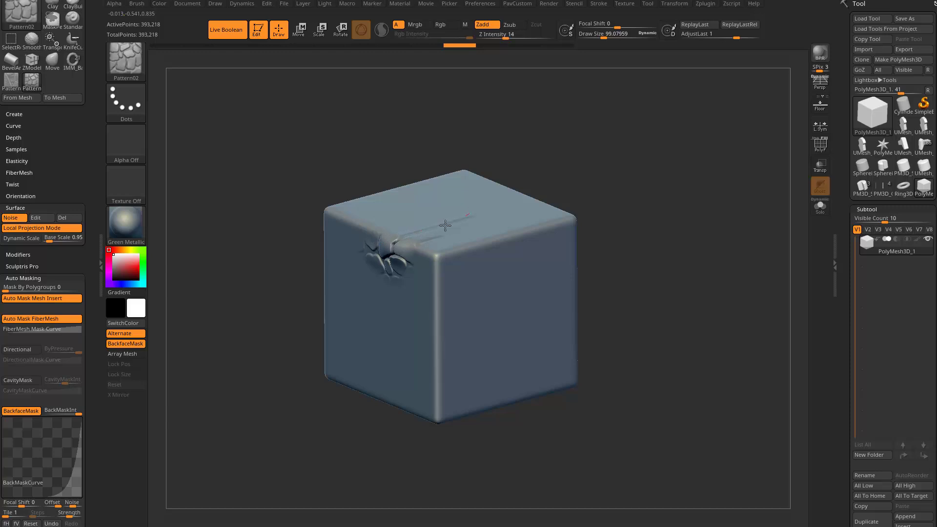
# Step: Undo the Pattern02 stroke over the blue cube's upper edge
pyautogui.moveTo(563, 149)
pyautogui.mouseDown()
pyautogui.moveTo(573, 173)
pyautogui.moveTo(622, 155)
pyautogui.mouseUp()
pyautogui.hotkey('ctrl', 'z')
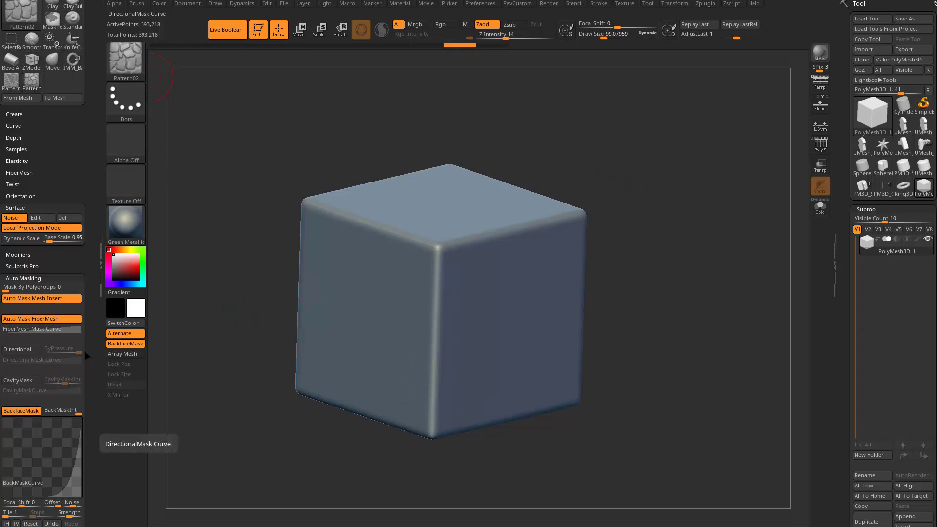
# Step: Examine the BackfaceMask option and its mask curve in the Pattern02 brush's Auto Masking settings
pyautogui.moveTo(90, 365); pyautogui.dragTo(91, 453)
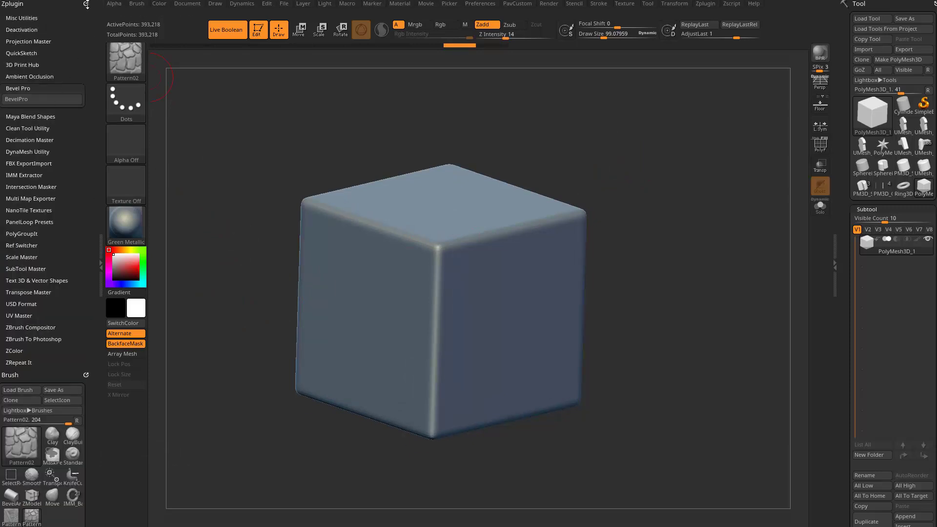
pyautogui.scroll(-5, 35, 19)
pyautogui.scroll(-5, 41, 58)
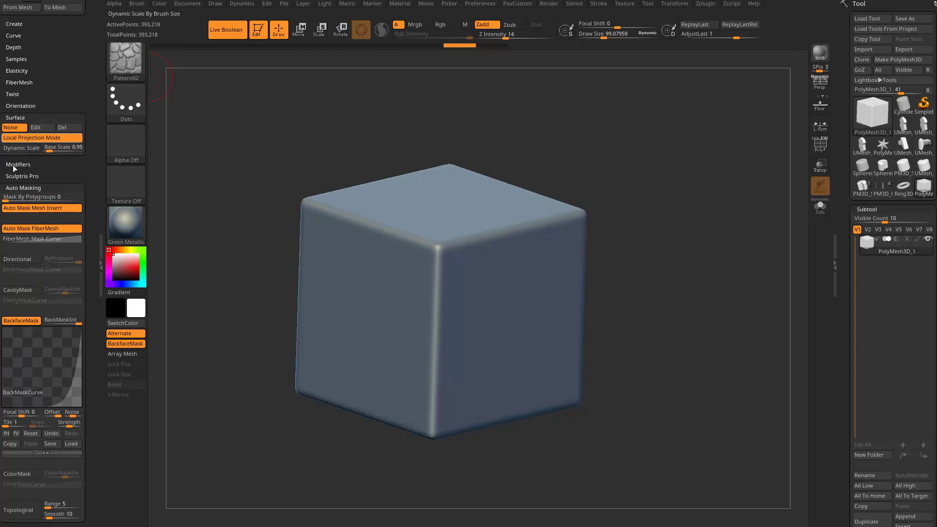
pyautogui.click(24, 322)
pyautogui.click(21, 320)
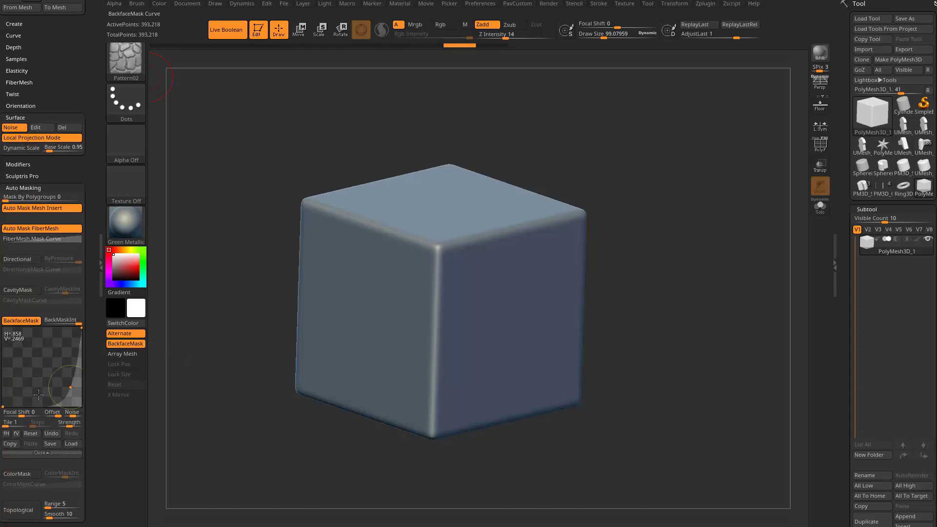
pyautogui.moveTo(49, 368); pyautogui.dragTo(66, 393)
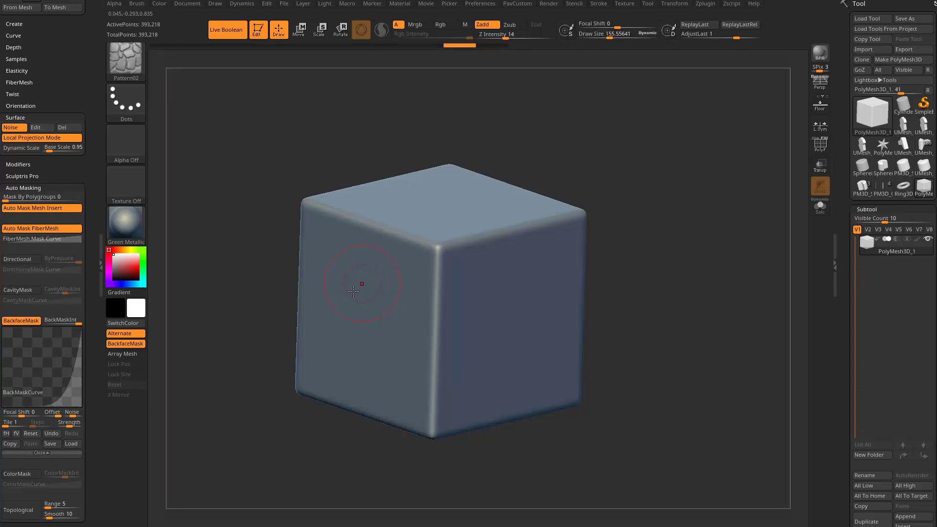
# Step: Try sculpting Pattern02 stones along the cube's front upper edge with BackfaceMask on, and undo the stroke
pyautogui.moveTo(353, 291); pyautogui.dragTo(379, 299, button='right')
pyautogui.moveTo(376, 274)
pyautogui.mouseDown()
pyautogui.moveTo(374, 245)
pyautogui.moveTo(392, 239)
pyautogui.mouseUp()
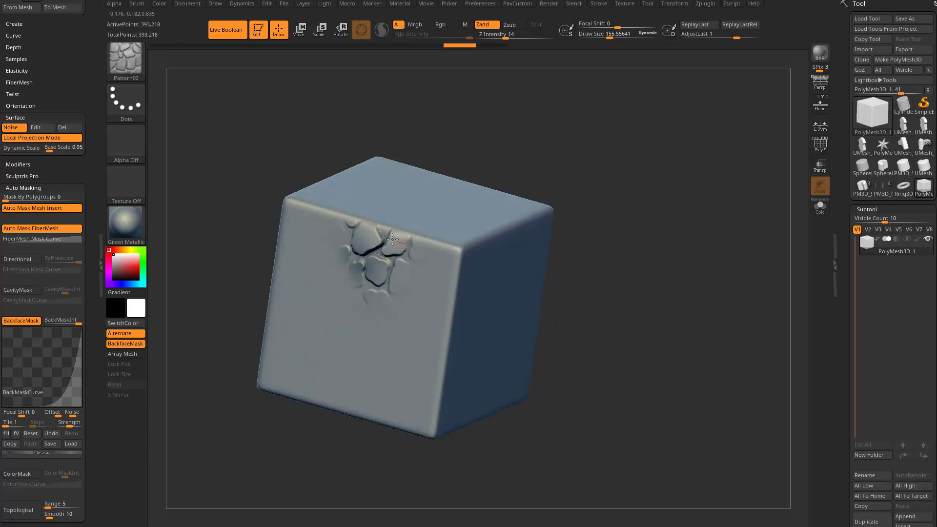
pyautogui.moveTo(447, 271)
pyautogui.mouseDown()
pyautogui.moveTo(400, 317)
pyautogui.moveTo(342, 245)
pyautogui.mouseUp()
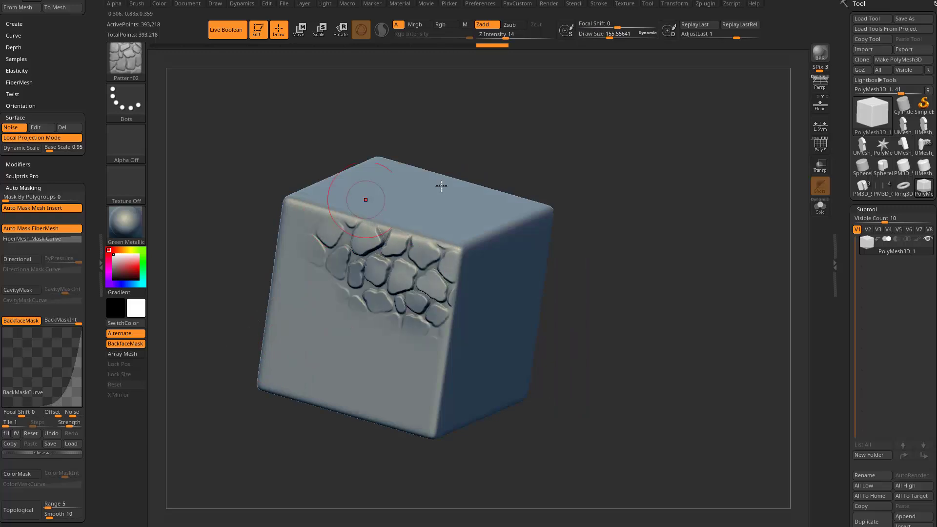
pyautogui.moveTo(441, 186); pyautogui.dragTo(463, 198, button='right')
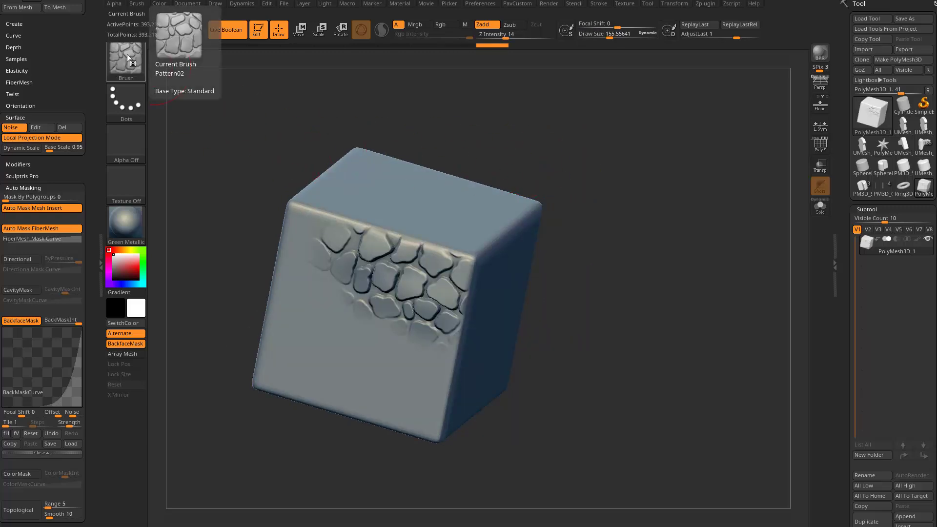
pyautogui.hotkey('ctrl', 'z')
# Step: Sculpt Pattern02 stones over the cube's whole front face at Base Scale 0.95 with backface masking on
pyautogui.moveTo(389, 266)
pyautogui.mouseDown()
pyautogui.moveTo(347, 233)
pyautogui.moveTo(342, 288)
pyautogui.moveTo(444, 312)
pyautogui.moveTo(423, 354)
pyautogui.moveTo(312, 271)
pyautogui.moveTo(300, 222)
pyautogui.moveTo(266, 349)
pyautogui.moveTo(302, 379)
pyautogui.moveTo(371, 400)
pyautogui.moveTo(420, 370)
pyautogui.moveTo(342, 293)
pyautogui.moveTo(352, 292)
pyautogui.mouseUp()
pyautogui.moveTo(607, 213)
pyautogui.mouseDown()
pyautogui.moveTo(615, 226)
pyautogui.moveTo(634, 202)
pyautogui.moveTo(622, 217)
pyautogui.mouseUp()
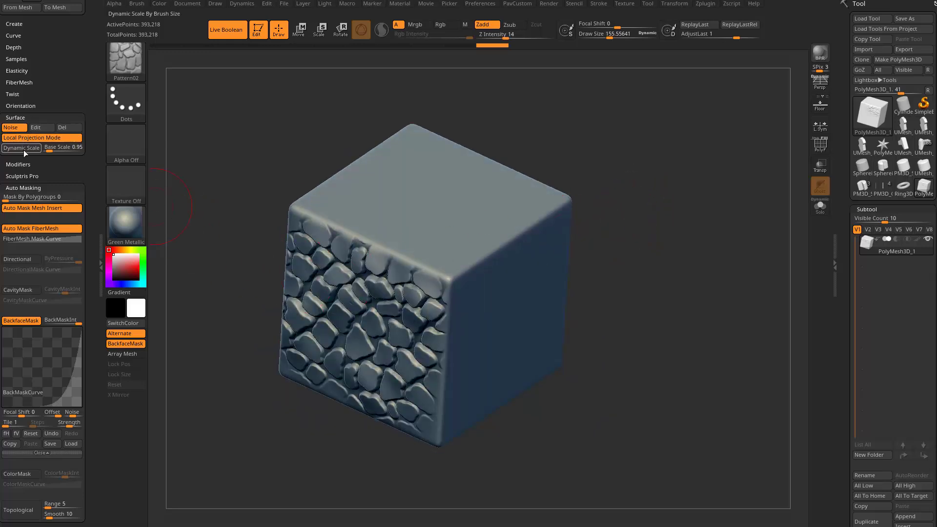
# Step: Set the Pattern02 brush's surface noise Base Scale to 0.43 and sculpt small stones over the cube's top face
pyautogui.click(48, 148)
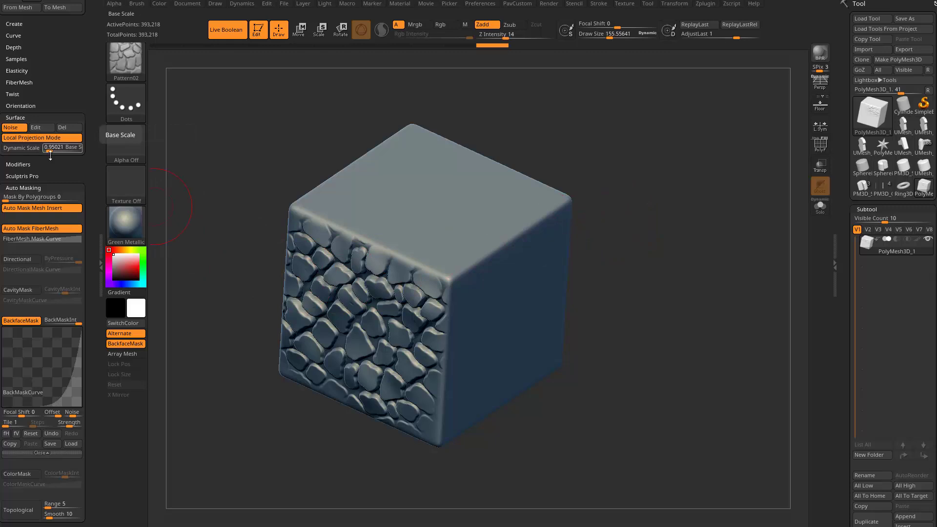
pyautogui.press('Return')
pyautogui.click(50, 150)
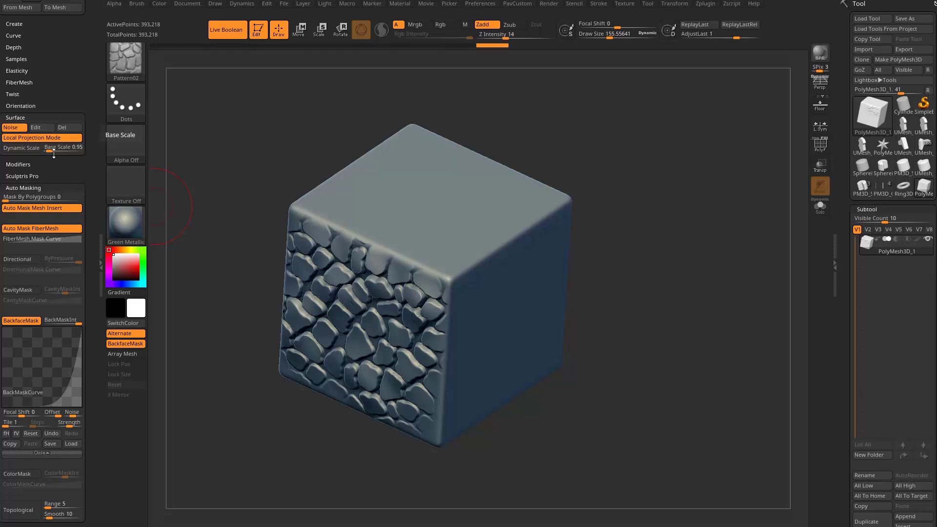
pyautogui.click(51, 146)
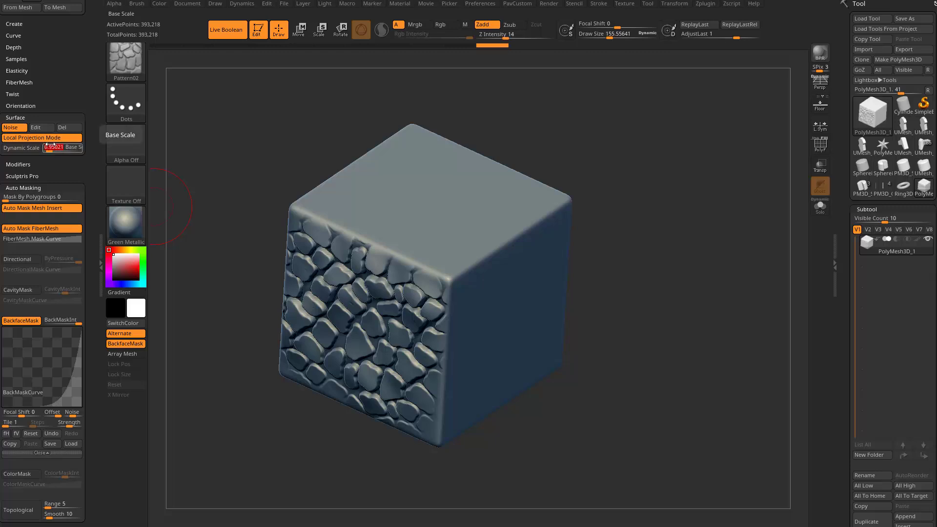
pyautogui.click(49, 145)
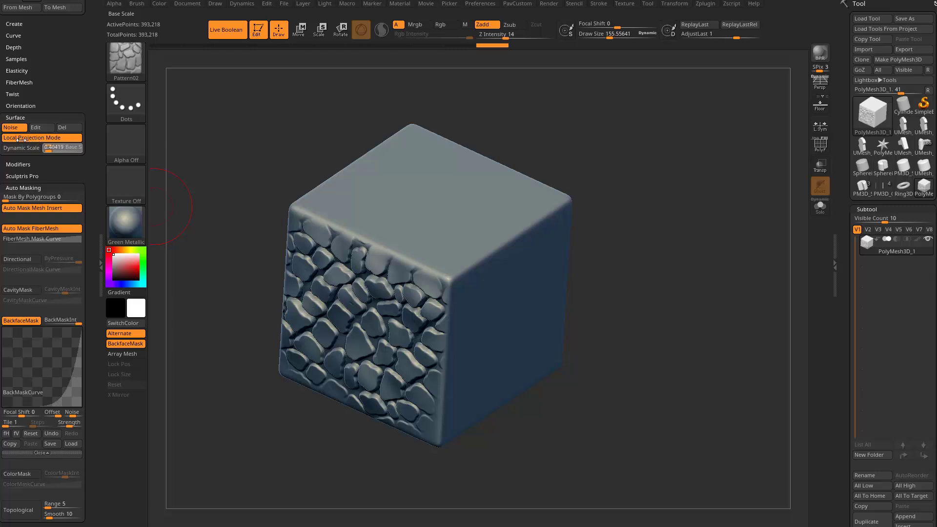
pyautogui.moveTo(23, 140); pyautogui.dragTo(24, 140)
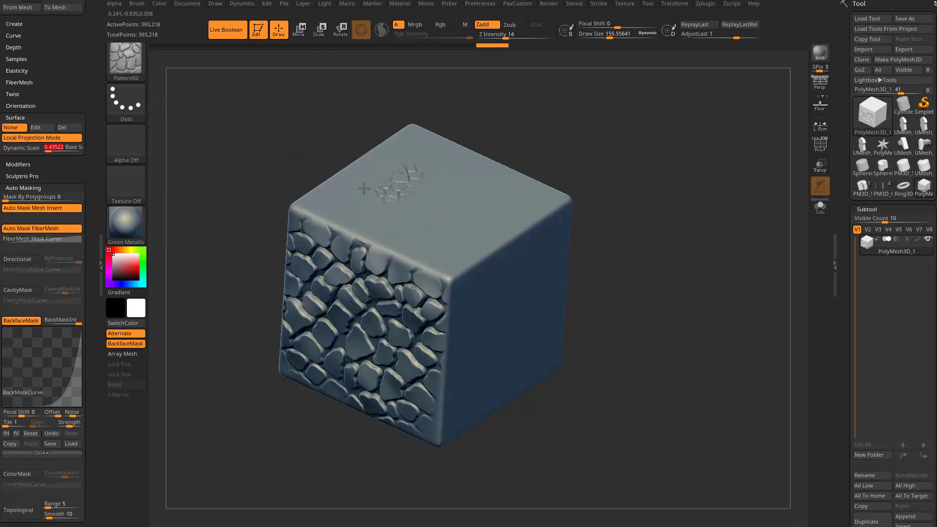
pyautogui.moveTo(364, 188)
pyautogui.mouseDown()
pyautogui.moveTo(341, 182)
pyautogui.moveTo(317, 195)
pyautogui.moveTo(463, 244)
pyautogui.moveTo(463, 229)
pyautogui.moveTo(414, 189)
pyautogui.moveTo(361, 167)
pyautogui.moveTo(496, 214)
pyautogui.moveTo(517, 190)
pyautogui.moveTo(537, 215)
pyautogui.moveTo(352, 229)
pyautogui.moveTo(337, 200)
pyautogui.mouseUp()
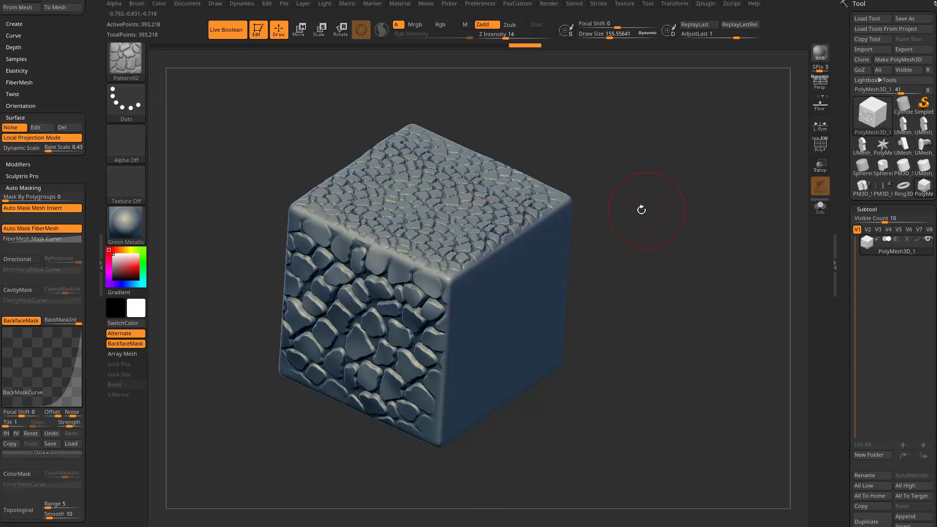
# Step: Set the Pattern02 Base Scale to 1.07 and sculpt larger stones over the remaining blank side face
pyautogui.moveTo(641, 210); pyautogui.dragTo(595, 192)
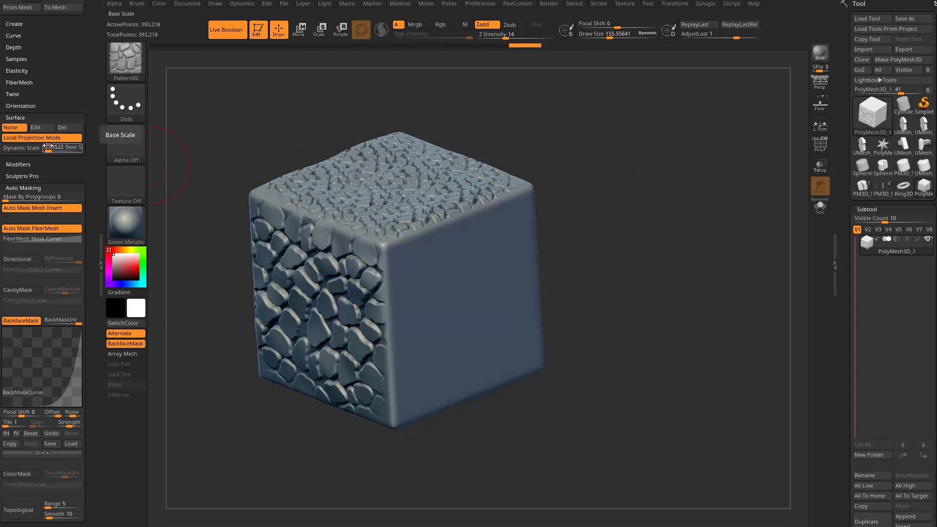
pyautogui.moveTo(47, 146); pyautogui.dragTo(46, 144)
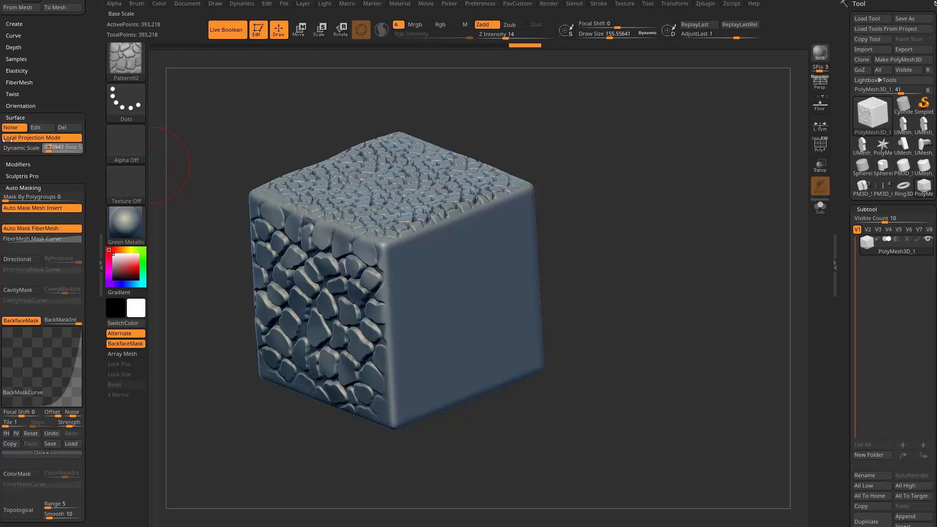
pyautogui.moveTo(25, 145); pyautogui.dragTo(23, 144)
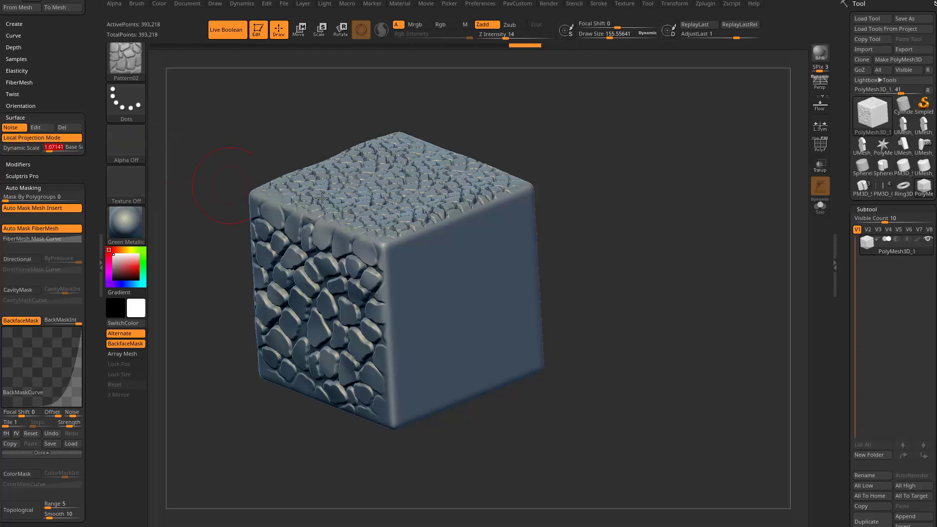
pyautogui.moveTo(408, 273)
pyautogui.mouseDown()
pyautogui.moveTo(400, 254)
pyautogui.moveTo(403, 361)
pyautogui.moveTo(424, 405)
pyautogui.moveTo(438, 263)
pyautogui.moveTo(513, 219)
pyautogui.moveTo(508, 341)
pyautogui.moveTo(453, 371)
pyautogui.moveTo(536, 360)
pyautogui.mouseUp()
pyautogui.moveTo(559, 316)
pyautogui.mouseDown()
pyautogui.moveTo(480, 283)
pyautogui.moveTo(480, 256)
pyautogui.mouseUp()
pyautogui.moveTo(648, 271)
pyautogui.mouseDown()
pyautogui.moveTo(671, 276)
pyautogui.moveTo(632, 238)
pyautogui.mouseUp()
# Step: Undo all the Pattern02 strokes to clear the cube and switch to the Pattern01 brush
pyautogui.hotkey('ctrl', 'z')
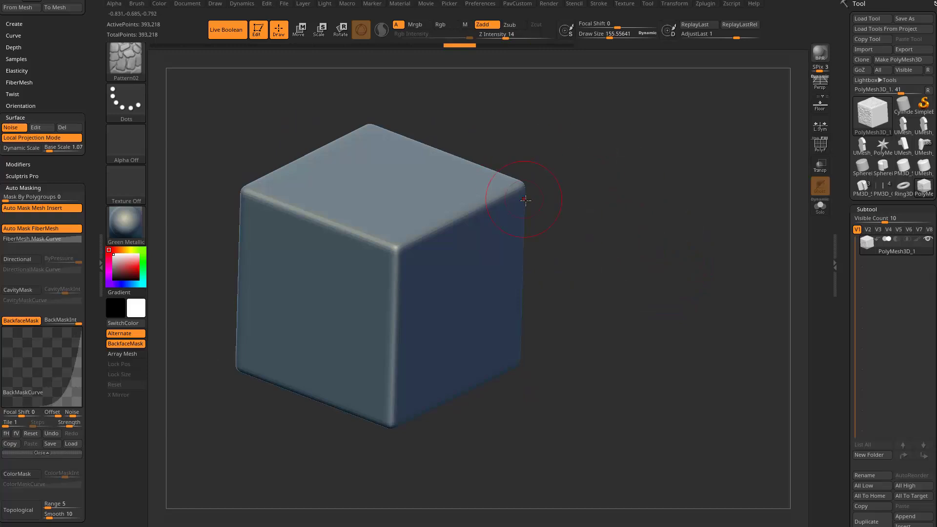
pyautogui.press('b')
pyautogui.click(527, 484)
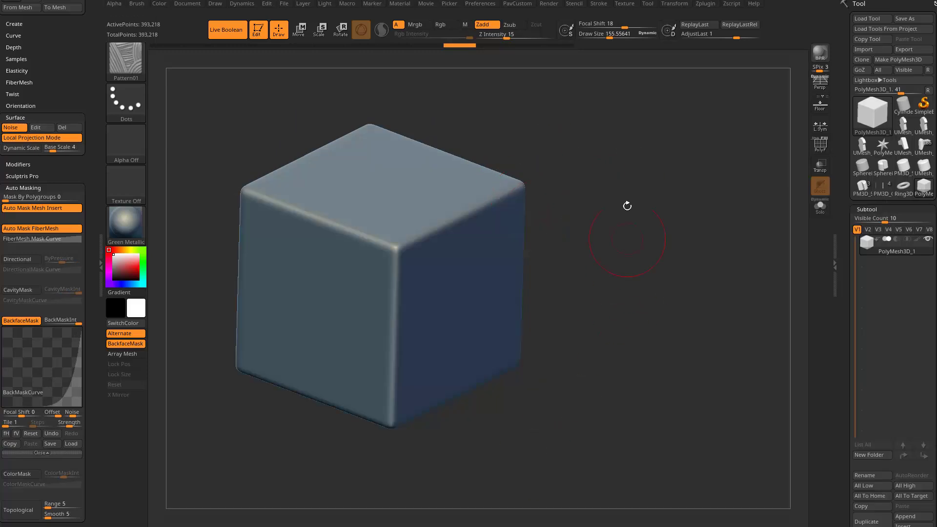
# Step: Try Pattern01 strokes with backface masking on the cube's front face at Base Scale 4, and undo them
pyautogui.moveTo(625, 203); pyautogui.dragTo(594, 171)
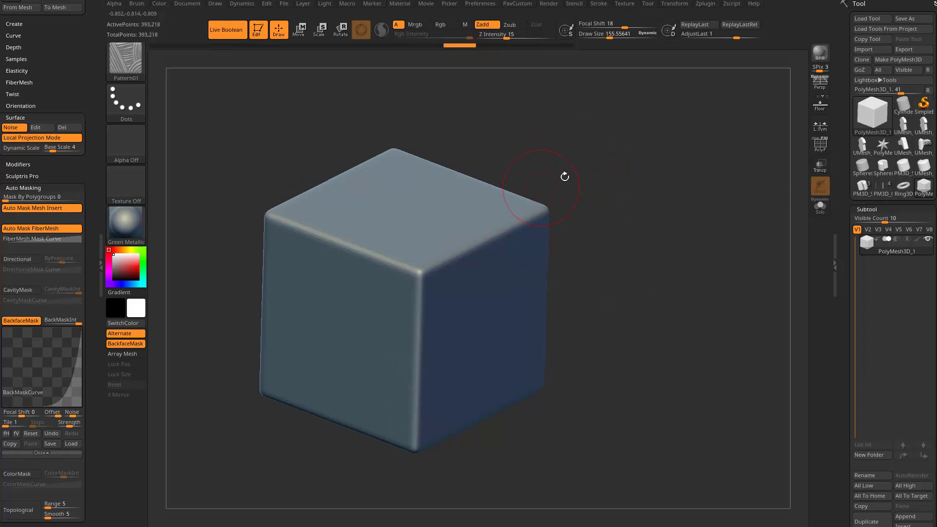
pyautogui.moveTo(585, 146); pyautogui.dragTo(554, 140)
pyautogui.keyDown('alt'); pyautogui.moveTo(230, 174); pyautogui.dragTo(219, 172); pyautogui.keyUp('alt')
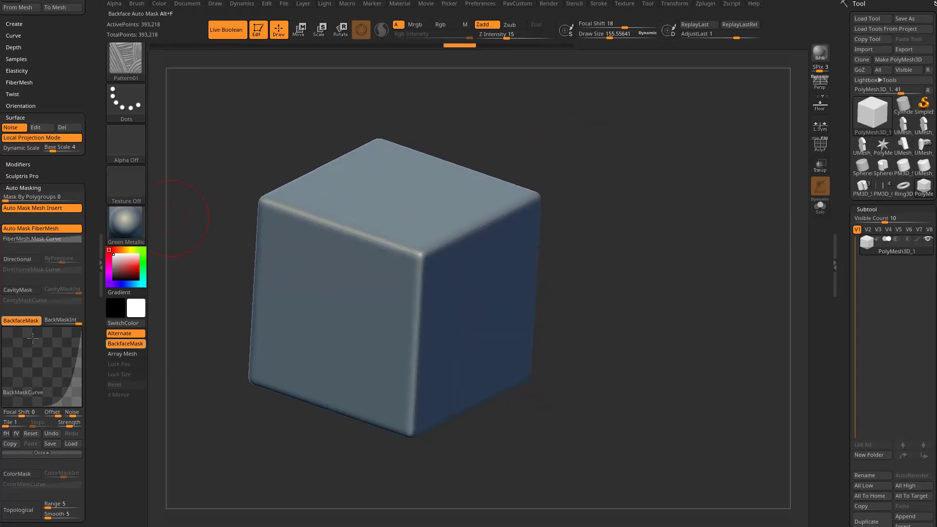
pyautogui.moveTo(342, 275)
pyautogui.mouseDown()
pyautogui.moveTo(344, 251)
pyautogui.moveTo(293, 225)
pyautogui.moveTo(266, 229)
pyautogui.moveTo(288, 280)
pyautogui.moveTo(322, 315)
pyautogui.moveTo(386, 312)
pyautogui.moveTo(292, 271)
pyautogui.mouseUp()
pyautogui.moveTo(342, 318); pyautogui.dragTo(332, 302)
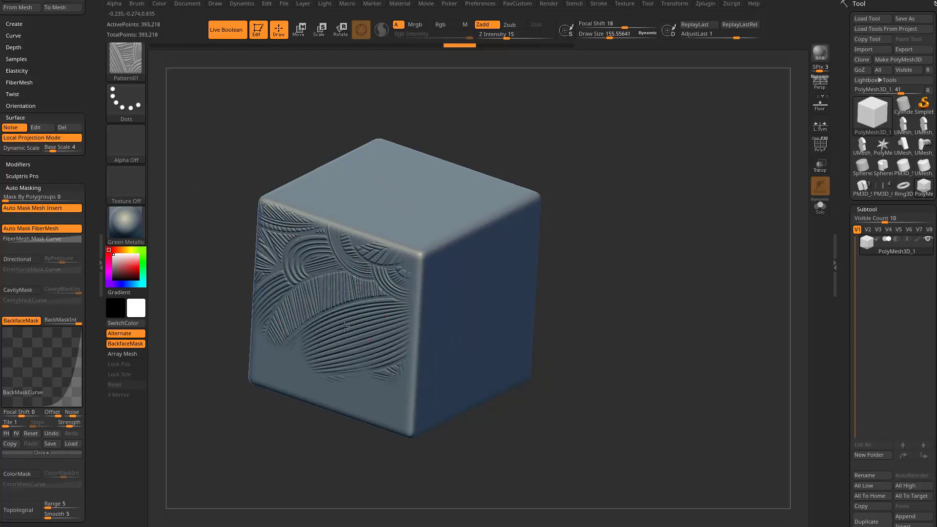
pyautogui.moveTo(646, 215)
pyautogui.mouseDown()
pyautogui.moveTo(669, 218)
pyautogui.moveTo(673, 206)
pyautogui.mouseUp()
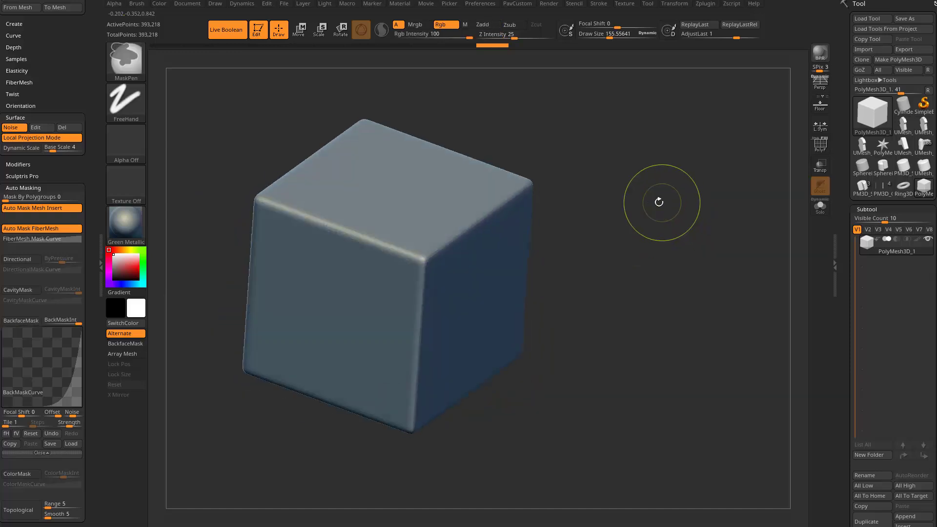
pyautogui.moveTo(356, 292)
pyautogui.mouseDown()
pyautogui.moveTo(341, 322)
pyautogui.moveTo(359, 254)
pyautogui.moveTo(404, 327)
pyautogui.moveTo(388, 331)
pyautogui.moveTo(275, 288)
pyautogui.moveTo(263, 303)
pyautogui.moveTo(381, 390)
pyautogui.mouseUp()
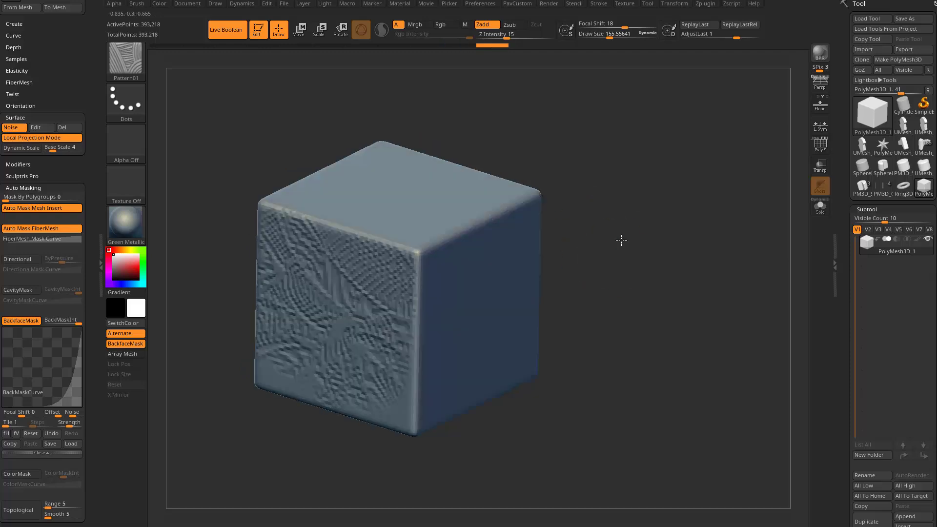
pyautogui.hotkey('ctrl', 'z')
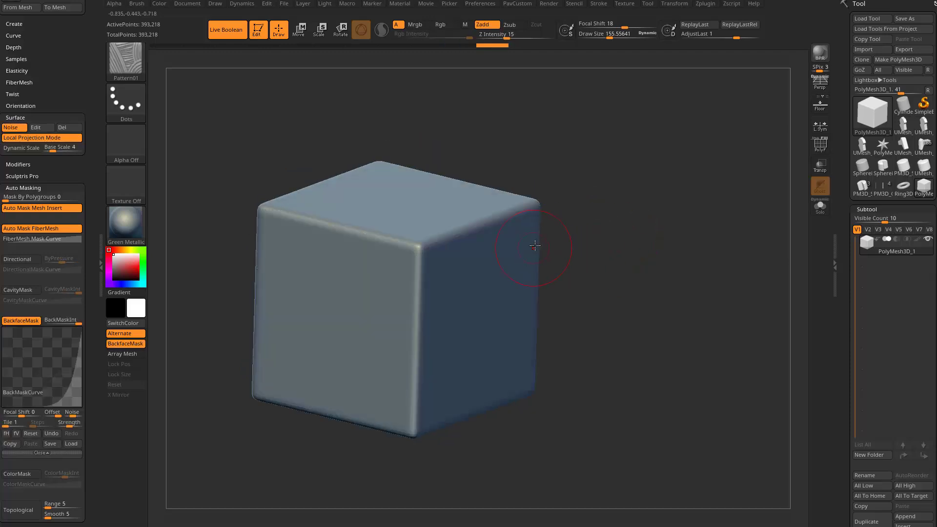
# Step: Sculpt the Pattern01 line pattern over the cube's whole front face at Base Scale 4
pyautogui.click(129, 69)
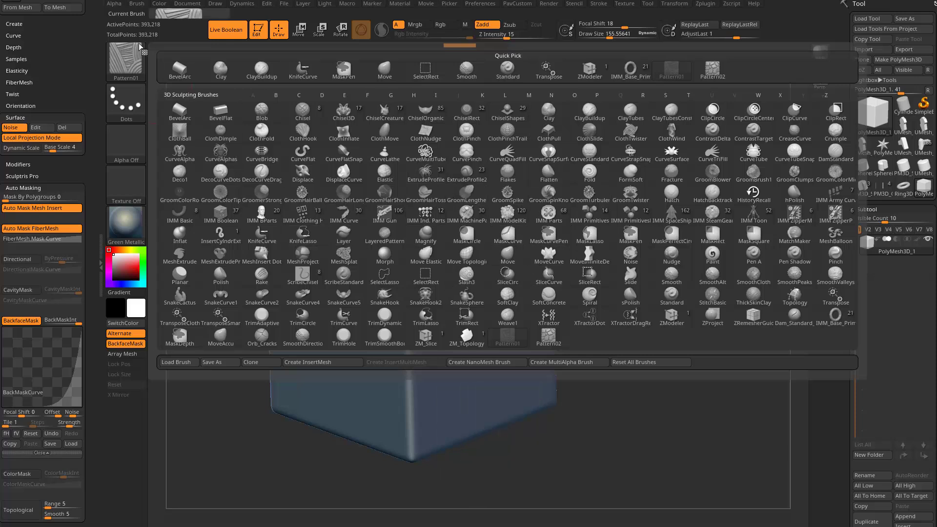
pyautogui.moveTo(565, 161); pyautogui.dragTo(581, 118)
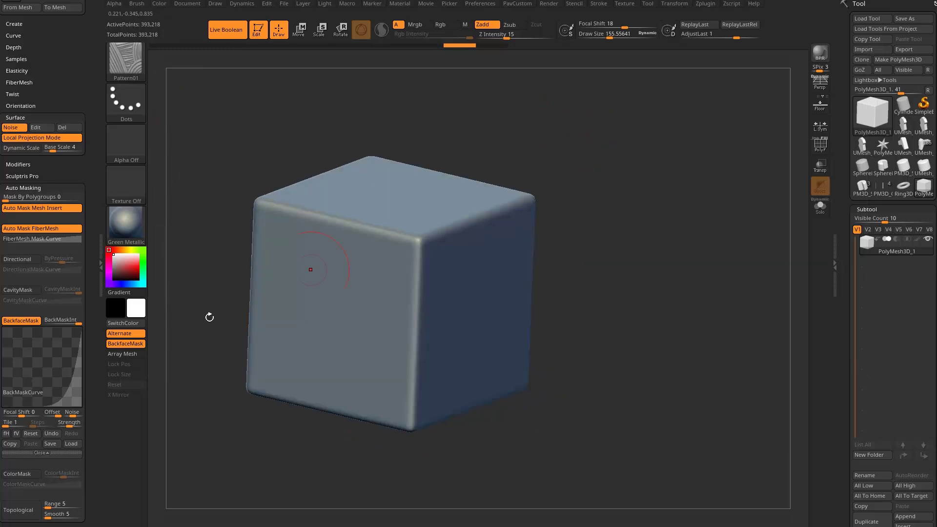
pyautogui.moveTo(423, 110); pyautogui.dragTo(443, 107)
pyautogui.moveTo(327, 343)
pyautogui.mouseDown()
pyautogui.moveTo(273, 239)
pyautogui.moveTo(366, 307)
pyautogui.moveTo(283, 303)
pyautogui.moveTo(246, 324)
pyautogui.moveTo(273, 405)
pyautogui.moveTo(342, 410)
pyautogui.moveTo(395, 371)
pyautogui.moveTo(400, 303)
pyautogui.mouseUp()
pyautogui.moveTo(561, 203); pyautogui.dragTo(485, 240)
pyautogui.moveTo(453, 137)
pyautogui.mouseDown()
pyautogui.moveTo(445, 144)
pyautogui.moveTo(461, 151)
pyautogui.mouseUp()
# Step: Set the Pattern01 brush's Base Scale to 10.1 and sculpt enlarged lines over the cube's top face
pyautogui.moveTo(51, 151); pyautogui.dragTo(50, 152)
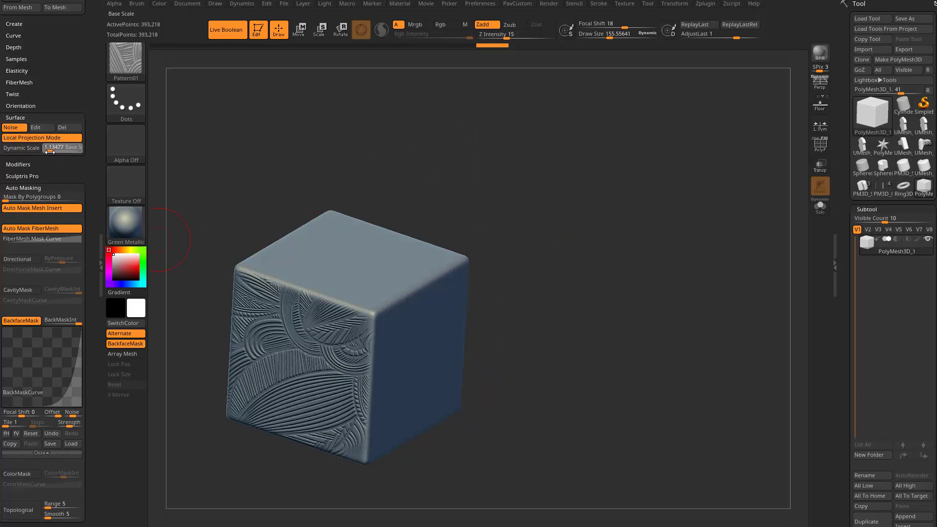
pyautogui.moveTo(431, 142); pyautogui.dragTo(385, 162)
pyautogui.moveTo(364, 256); pyautogui.dragTo(303, 251)
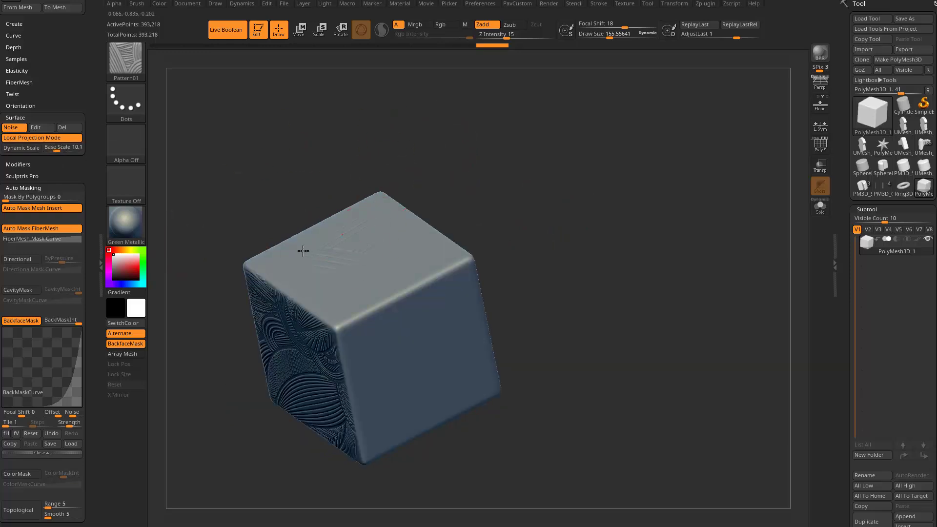
pyautogui.moveTo(488, 244); pyautogui.dragTo(522, 213)
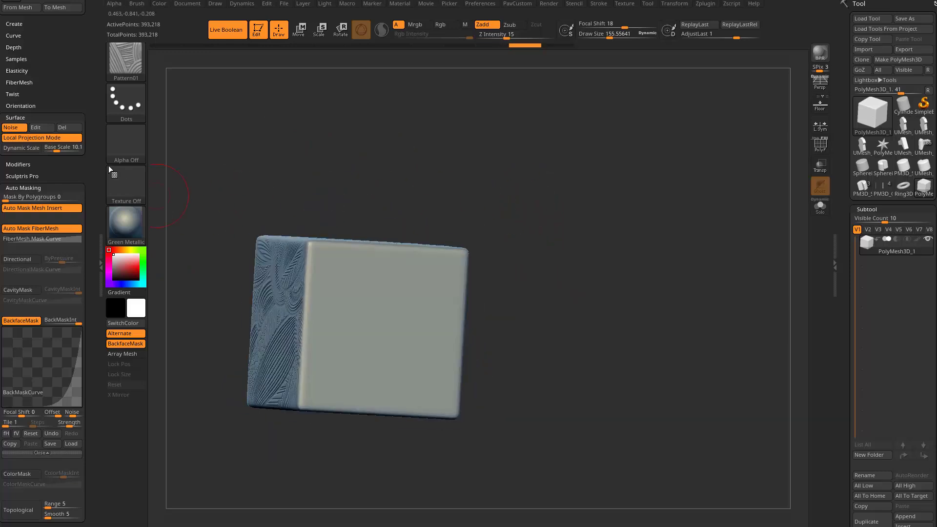
# Step: Set the Pattern01 Base Scale to 1.13 and sculpt the fine ornamental pattern over the blank side face
pyautogui.moveTo(56, 151); pyautogui.dragTo(56, 151)
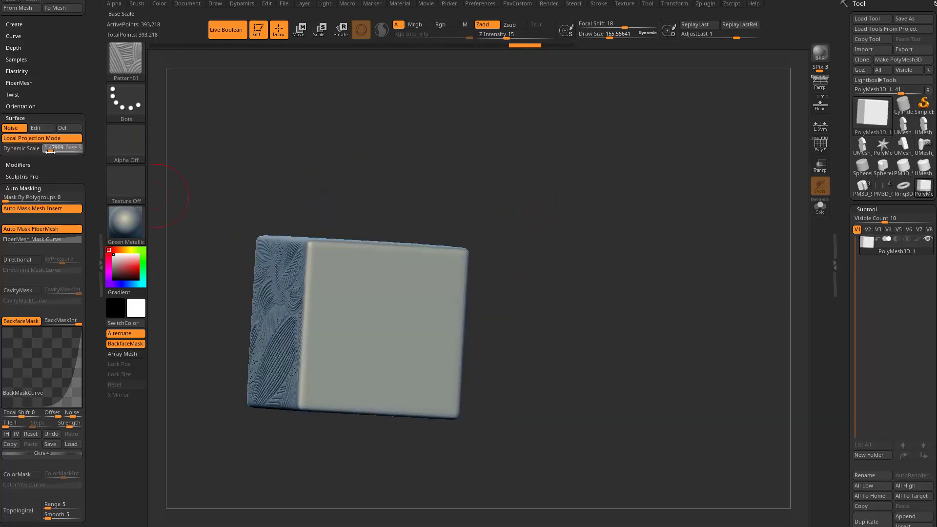
pyautogui.moveTo(356, 285)
pyautogui.mouseDown()
pyautogui.moveTo(325, 336)
pyautogui.moveTo(322, 383)
pyautogui.moveTo(364, 364)
pyautogui.moveTo(451, 293)
pyautogui.mouseUp()
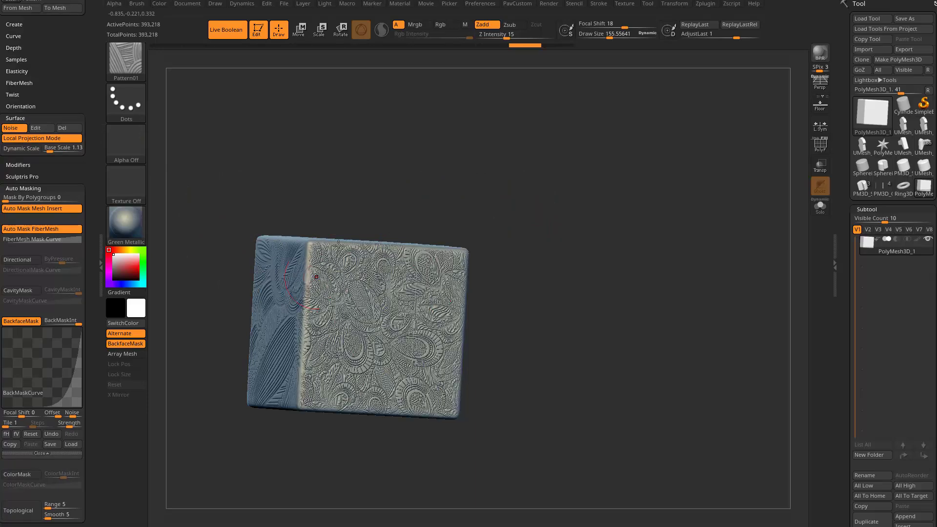
pyautogui.moveTo(590, 222); pyautogui.dragTo(627, 217)
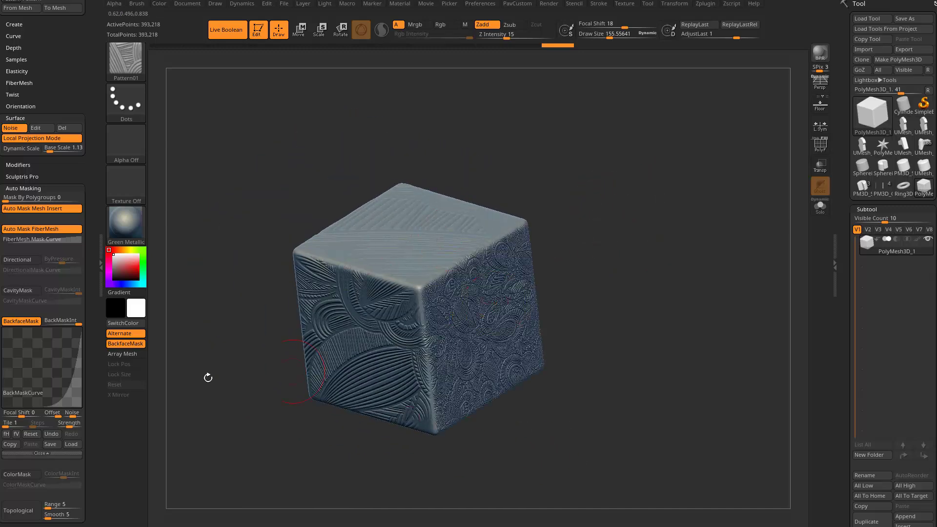
pyautogui.moveTo(129, 65)
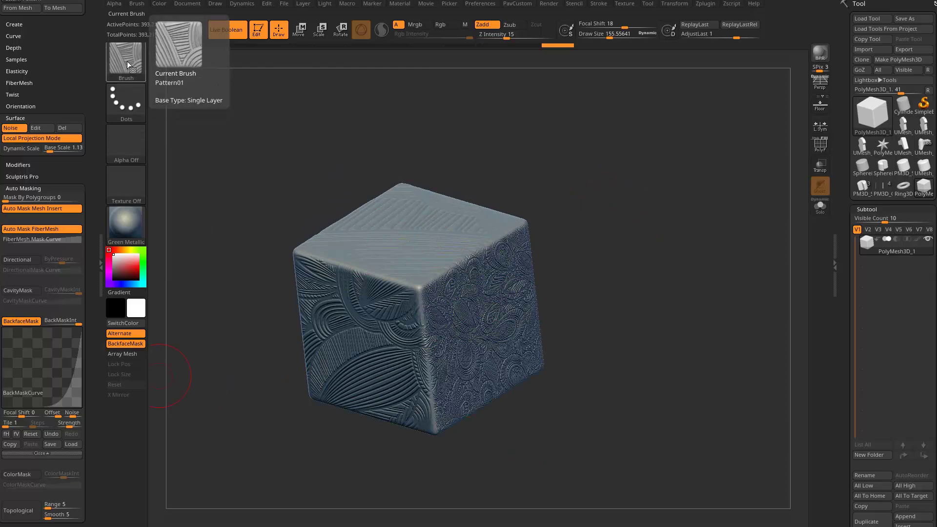